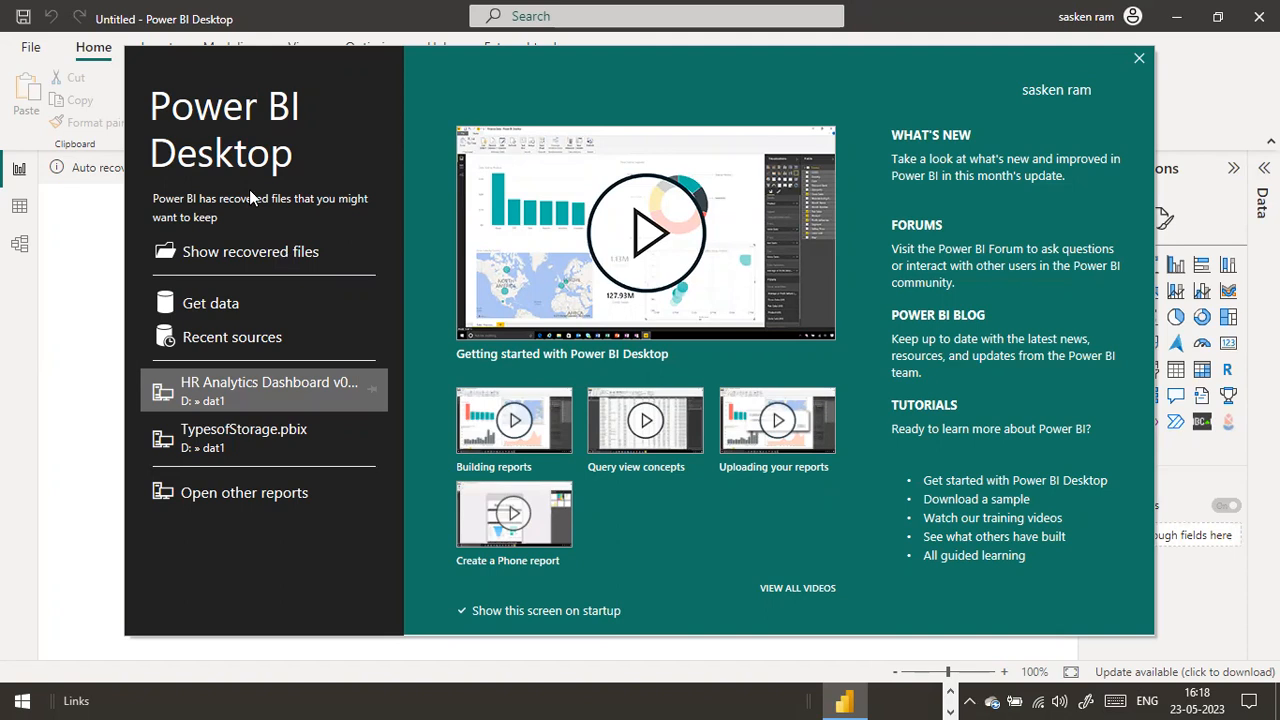
Import the sales_w04.csv text file from the dat1 folder on Local Disk (D:) and load it
{"action": "key", "text": "Escape"}
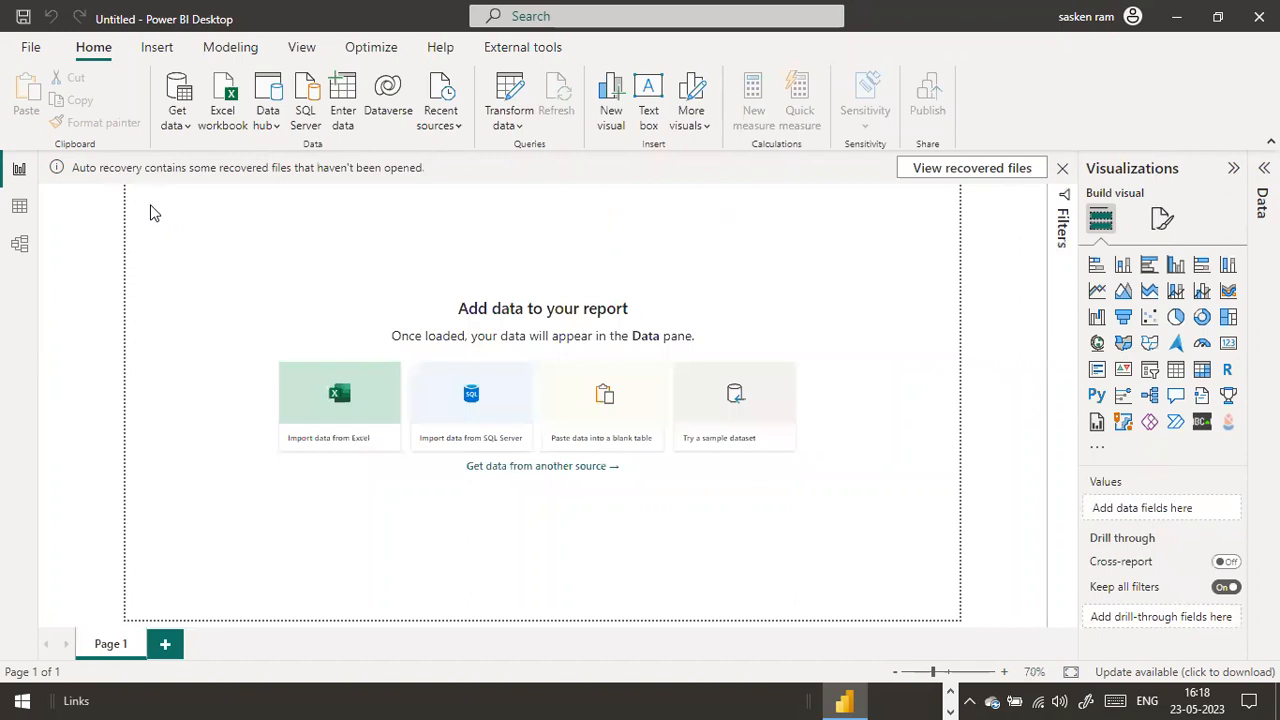
{"action": "left_click", "coordinate": [178, 125]}
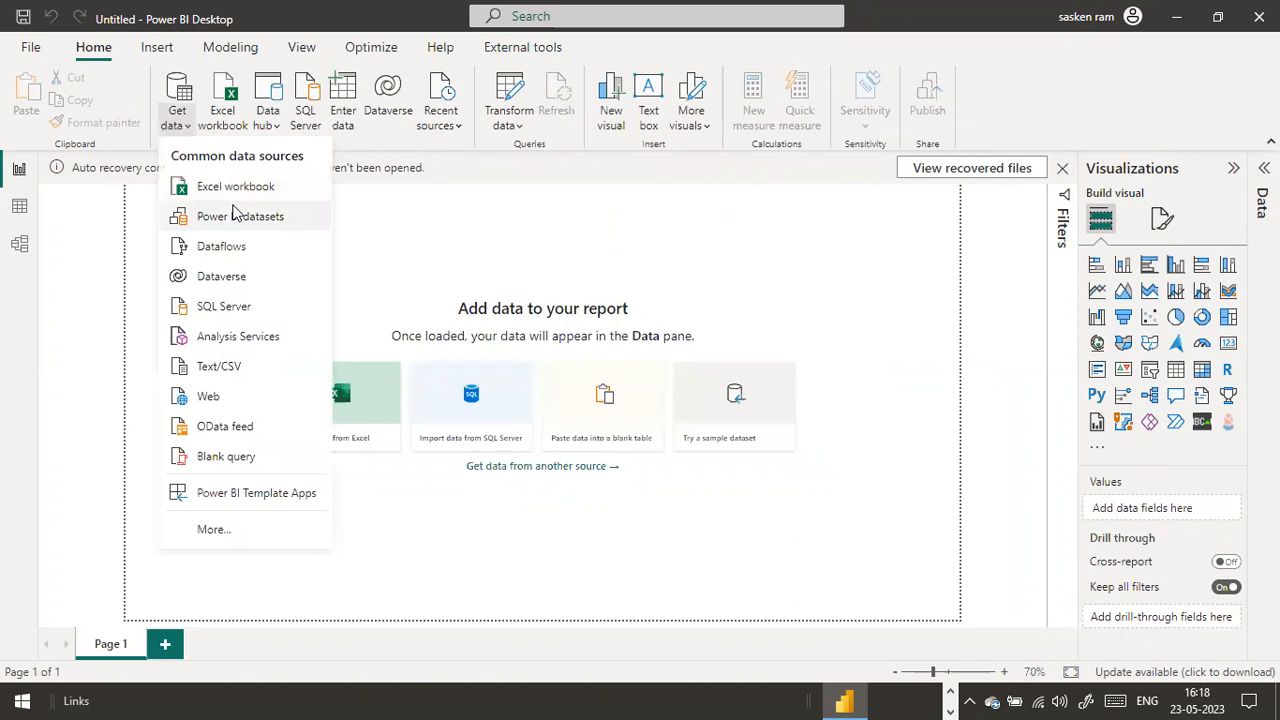
{"action": "left_click", "coordinate": [262, 376]}
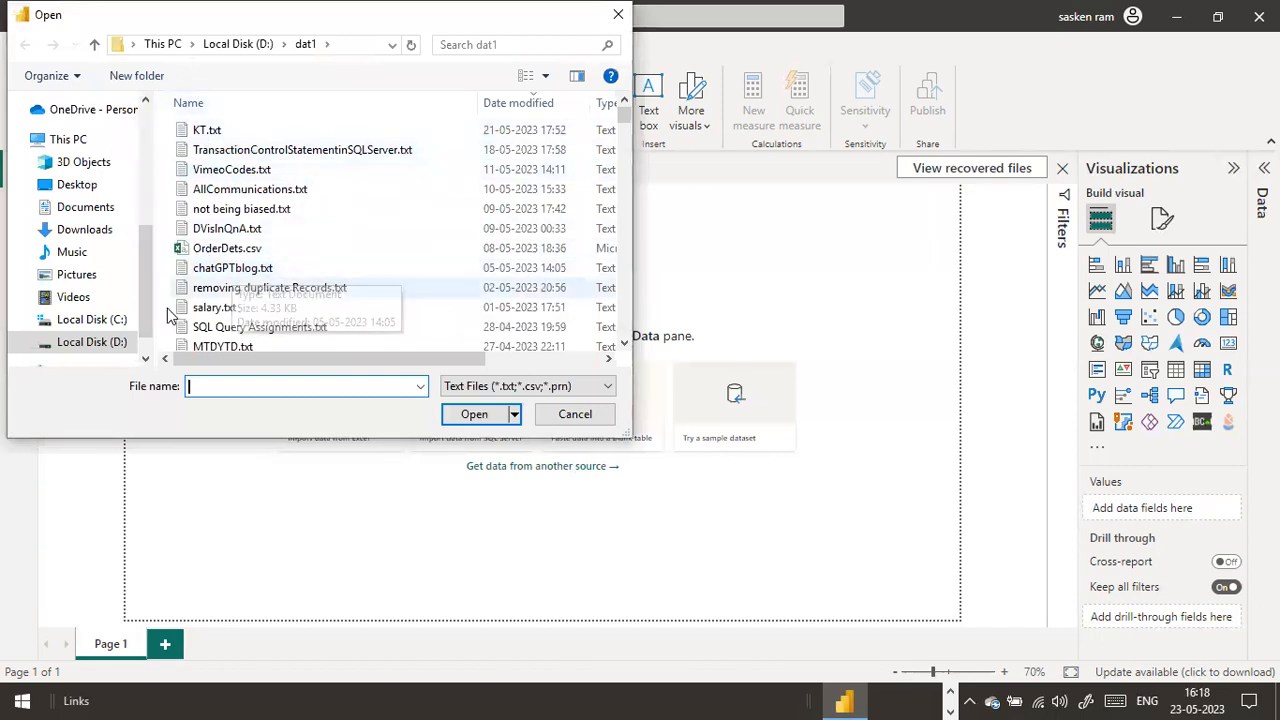
{"action": "left_click", "coordinate": [118, 345]}
{"action": "scroll", "coordinate": [206, 300], "scroll_direction": "down", "scroll_amount": 6}
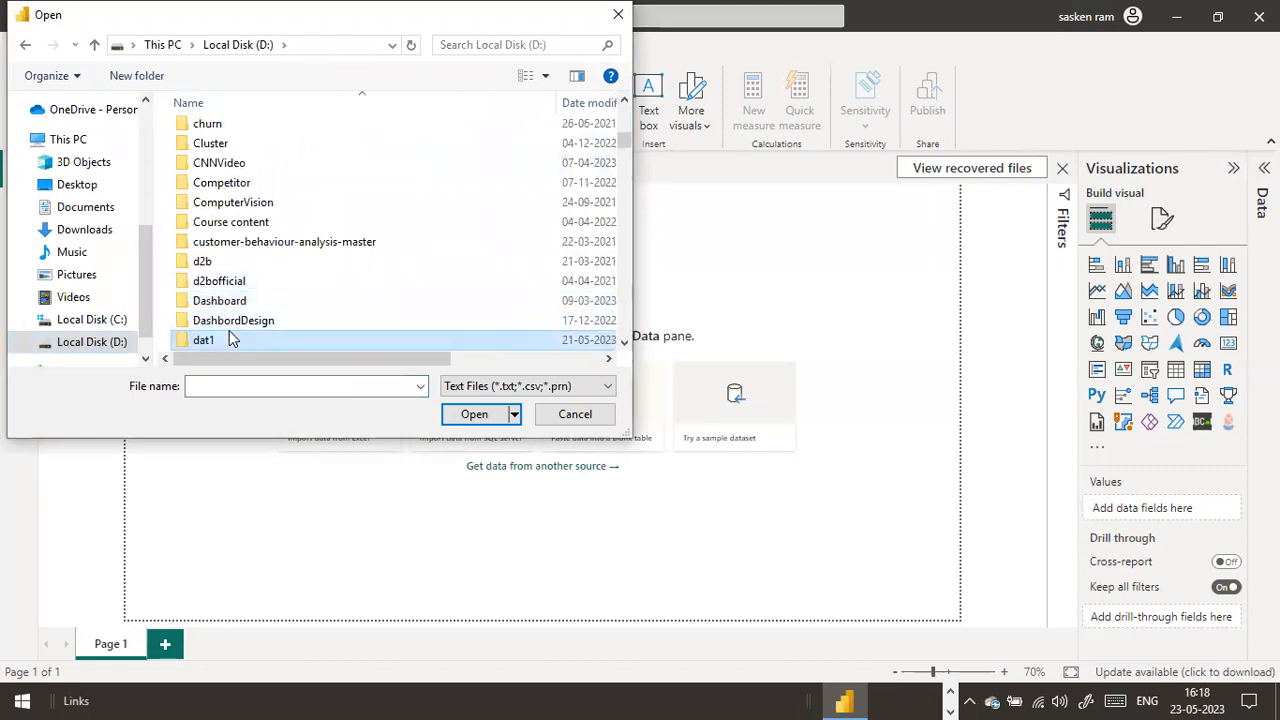
{"action": "double_click", "coordinate": [225, 340]}
{"action": "left_click", "coordinate": [265, 308]}
{"action": "type", "text": "sa"}
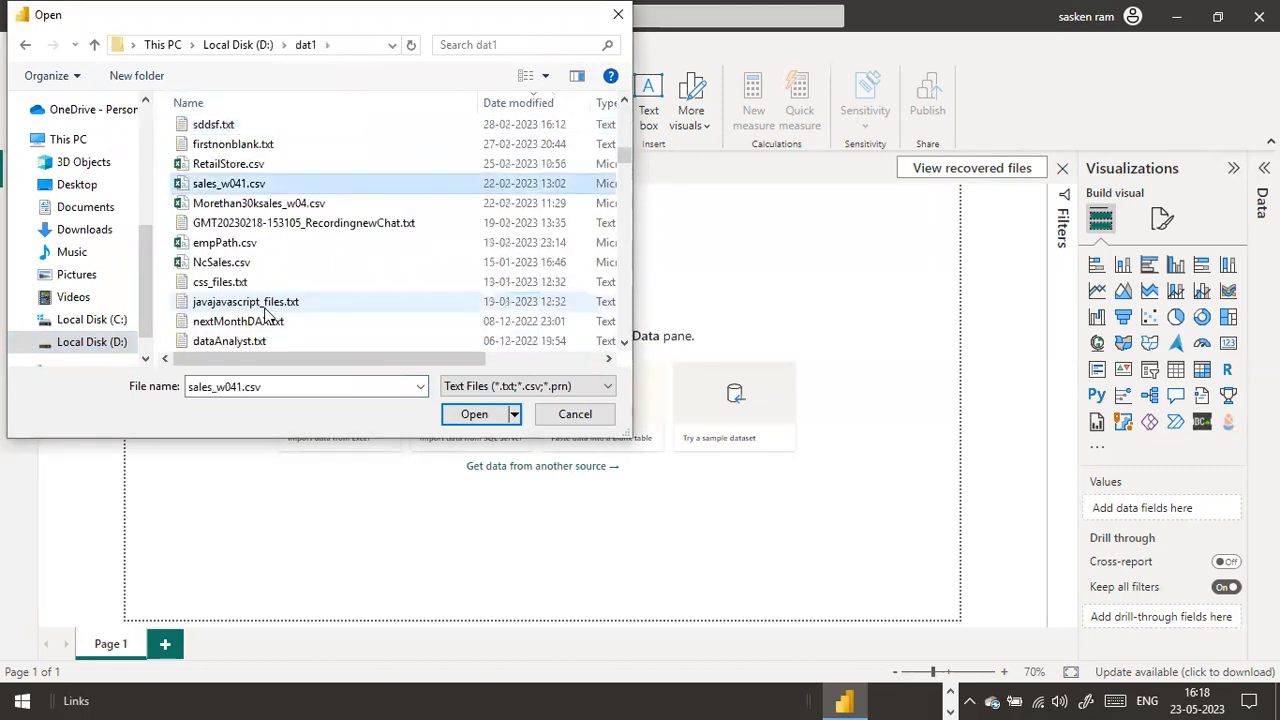
{"action": "type", "text": "sa"}
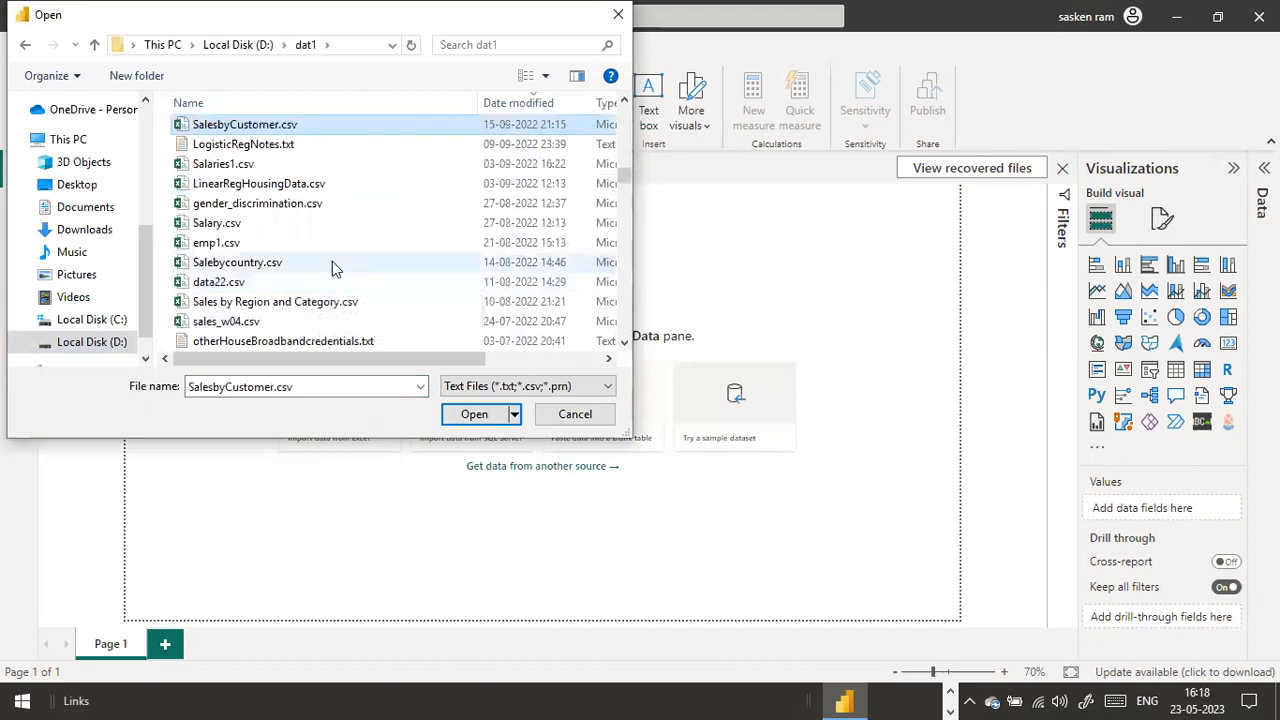
{"action": "scroll", "coordinate": [332, 261], "scroll_direction": "down", "scroll_amount": 1}
{"action": "scroll", "coordinate": [337, 271], "scroll_direction": "up", "scroll_amount": 3}
{"action": "scroll", "coordinate": [300, 285], "scroll_direction": "down", "scroll_amount": 1}
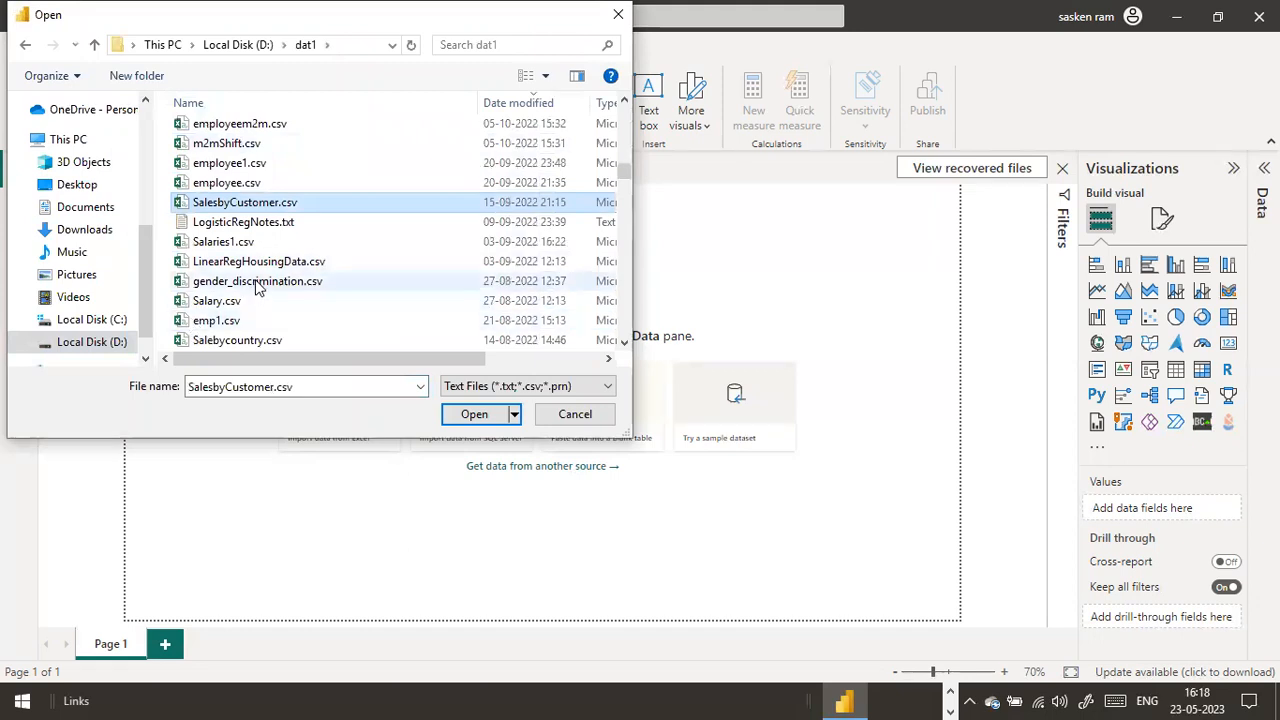
{"action": "scroll", "coordinate": [257, 320], "scroll_direction": "down", "scroll_amount": 1}
{"action": "scroll", "coordinate": [252, 278], "scroll_direction": "down", "scroll_amount": 2}
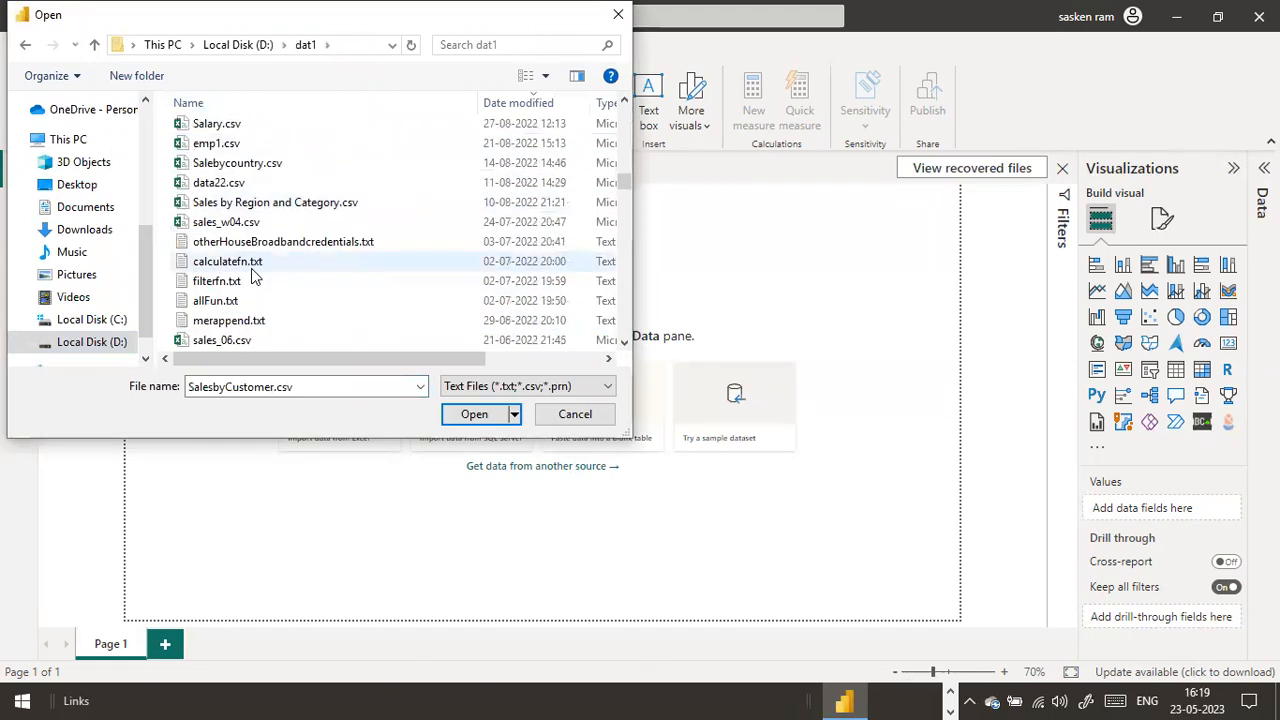
{"action": "left_click", "coordinate": [226, 222]}
{"action": "left_click", "coordinate": [485, 410]}
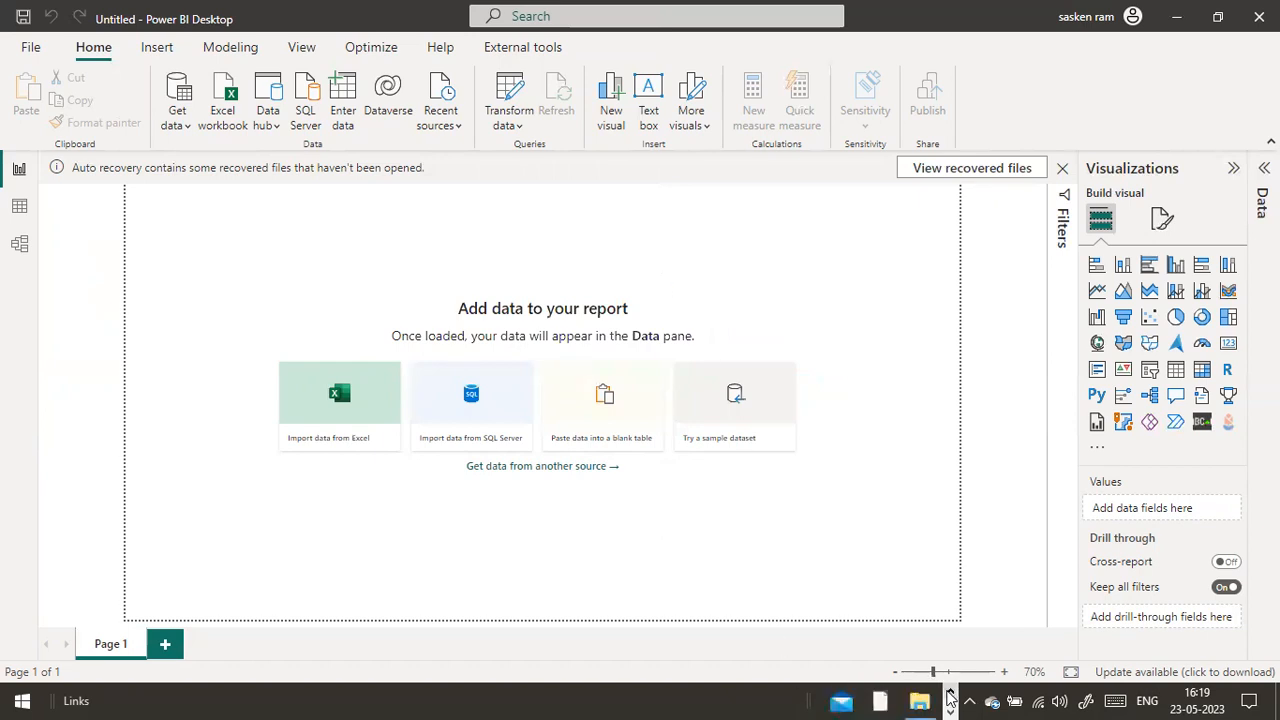
{"action": "left_click", "coordinate": [840, 617]}
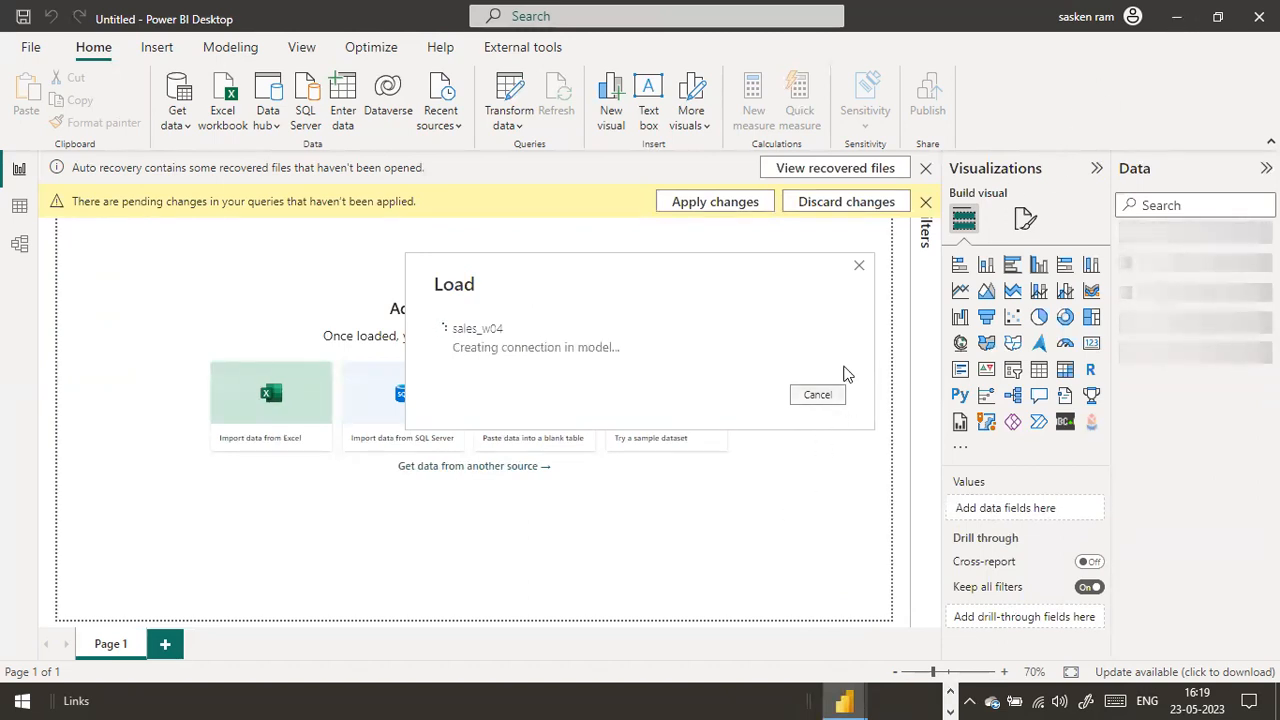
{"action": "left_click", "coordinate": [937, 700]}
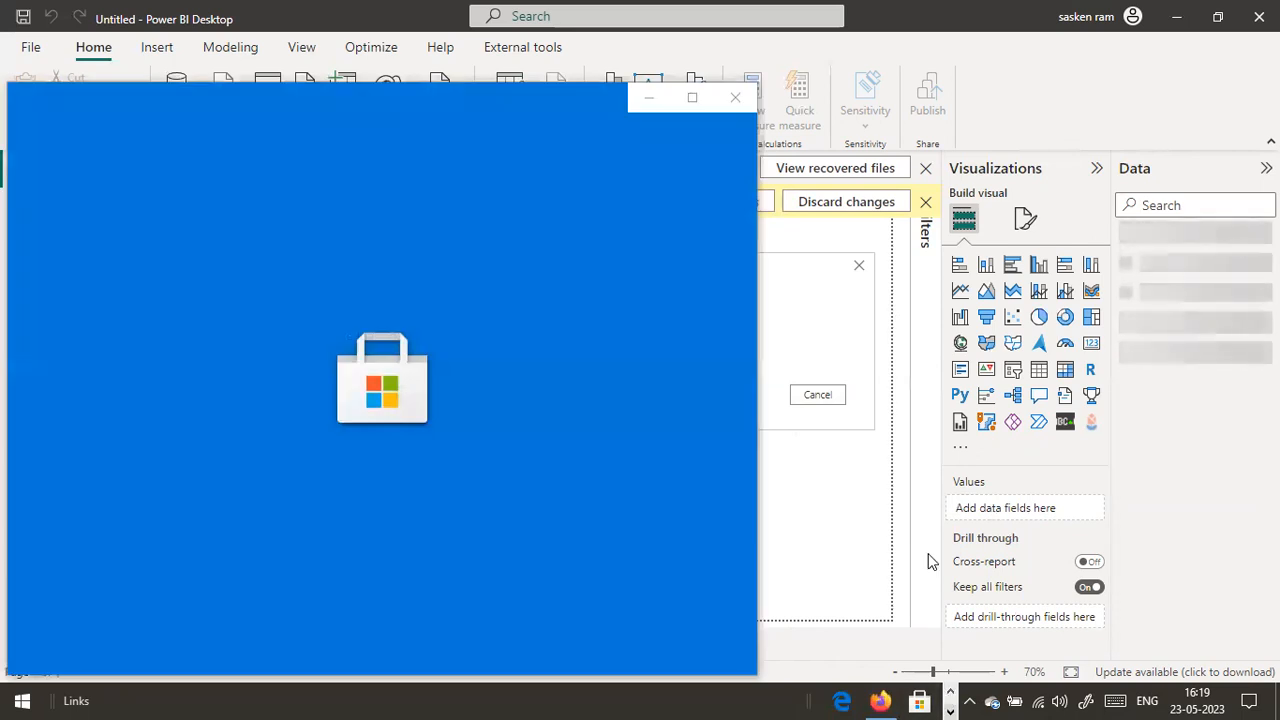
{"action": "left_click", "coordinate": [831, 279]}
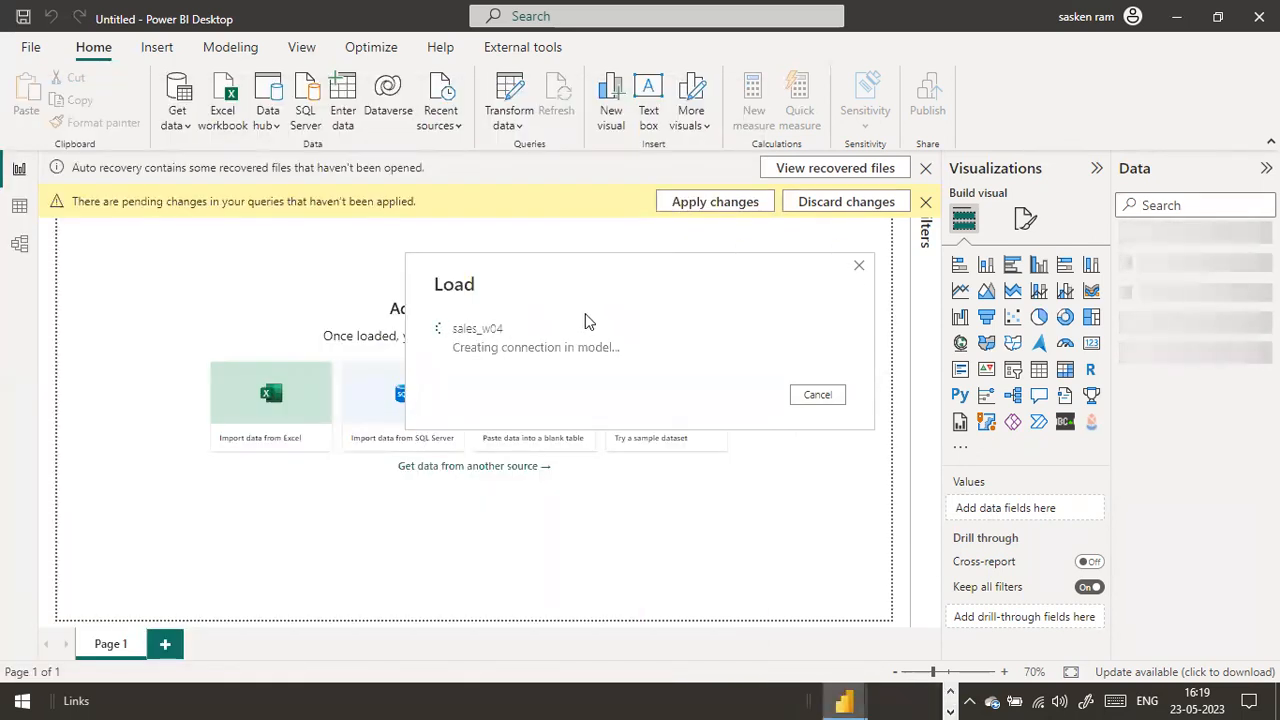
{"action": "key", "text": "super+d"}
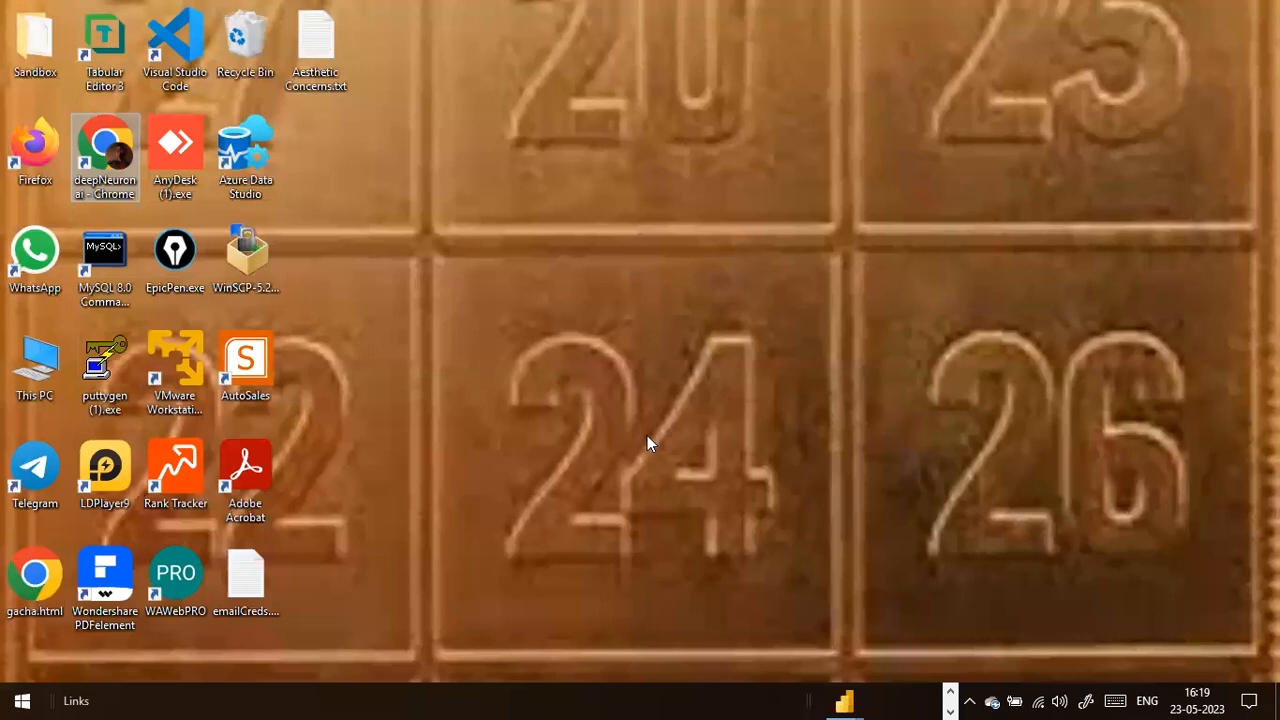
{"action": "left_click", "coordinate": [197, 259]}
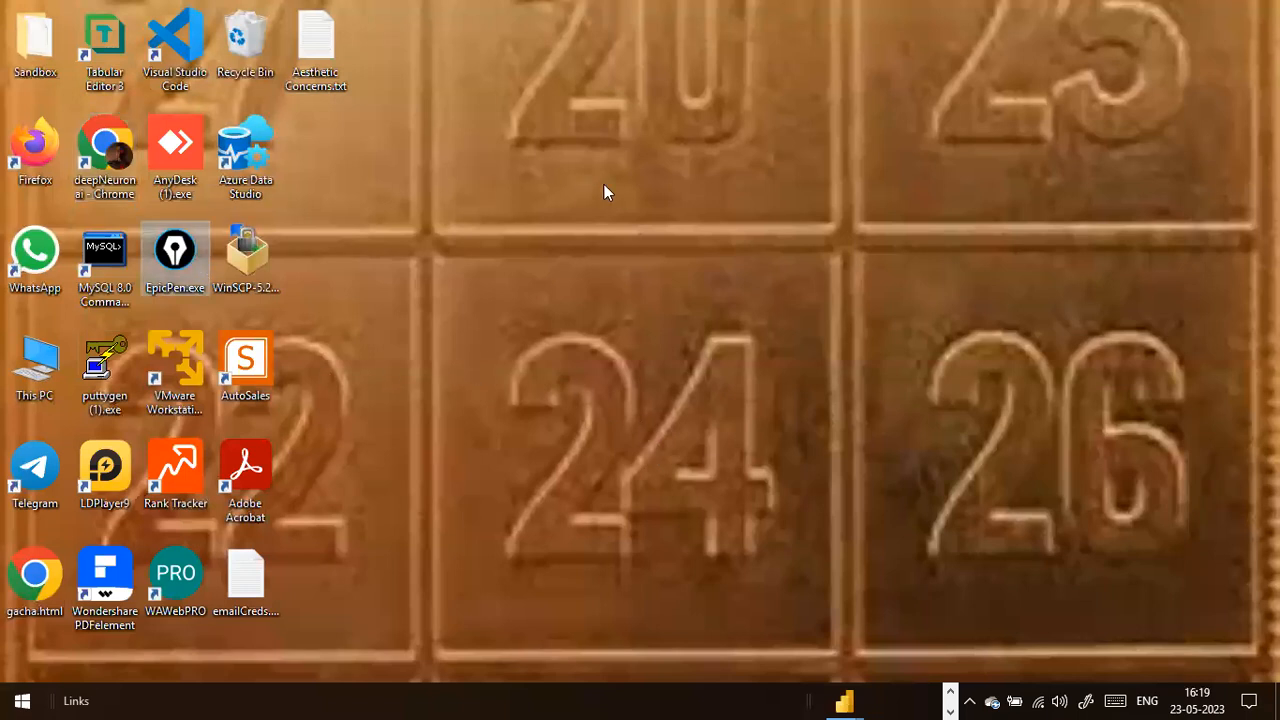
{"action": "key", "text": "super+d"}
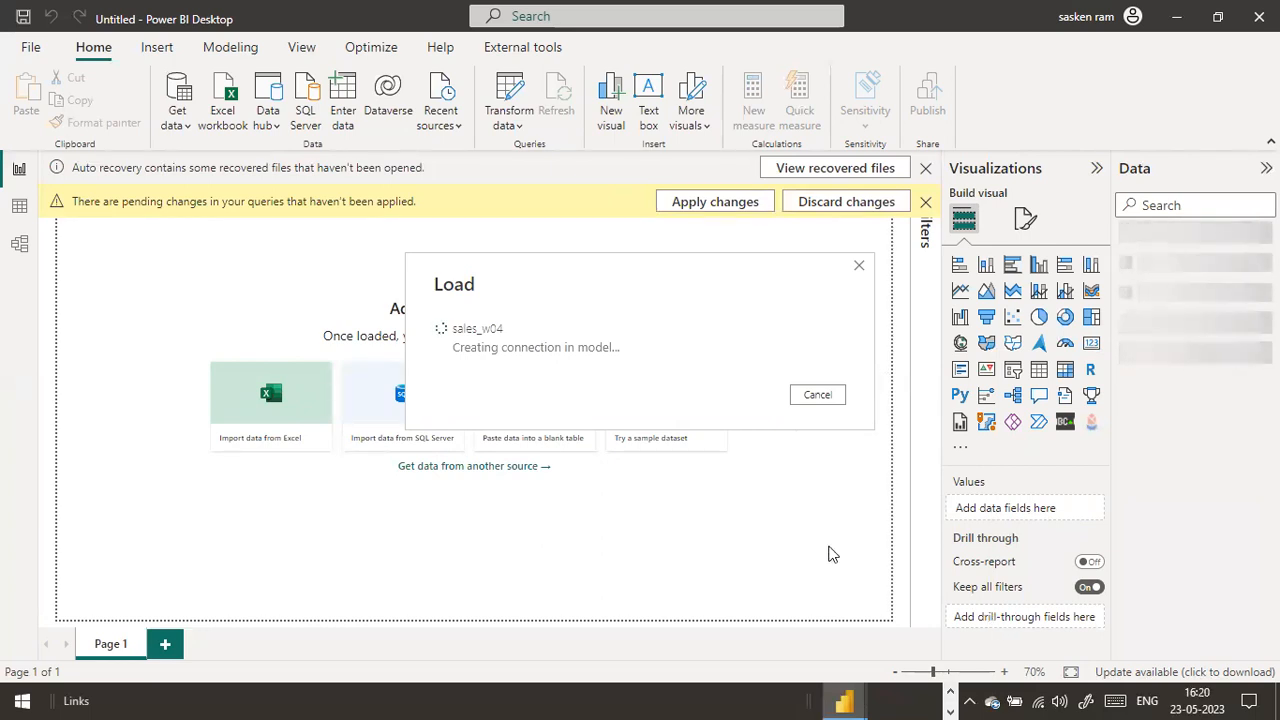
{"action": "left_click_drag", "start_coordinate": [551, 277], "coordinate": [189, 234]}
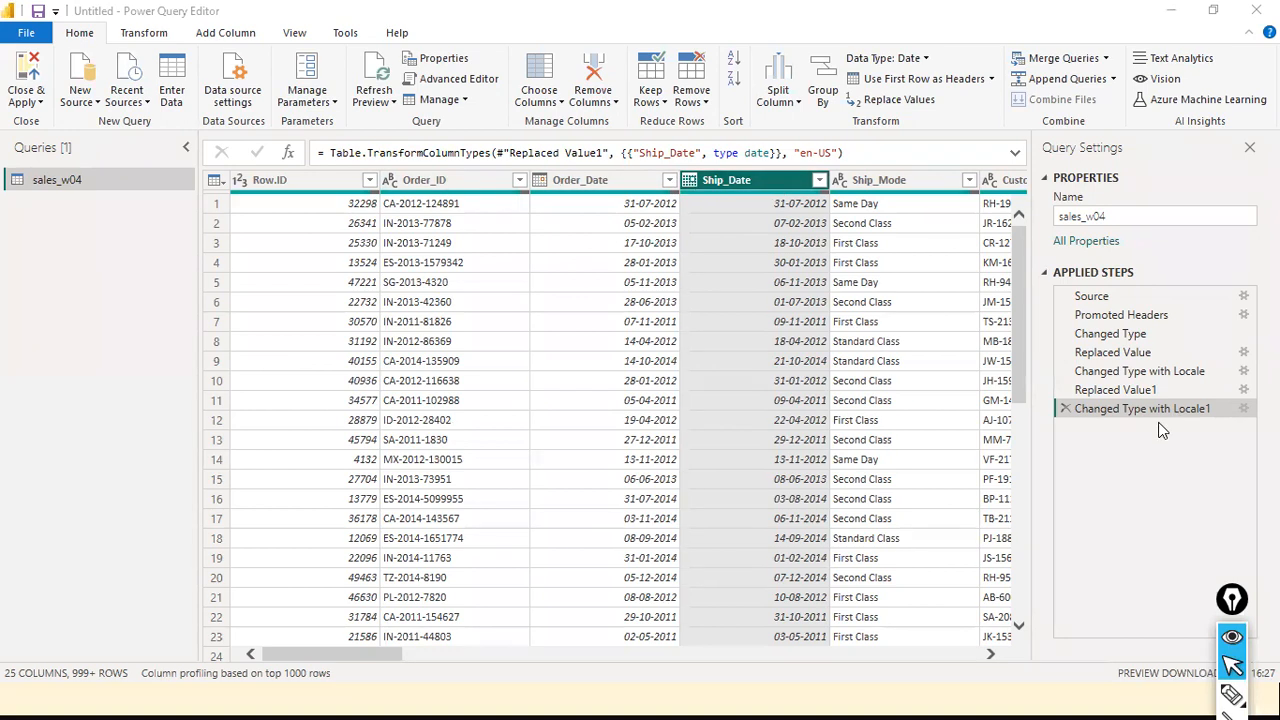
Delete the applied steps after Changed Type, back to Replaced Value, from the sales_w04 query
{"action": "left_click", "coordinate": [1065, 408]}
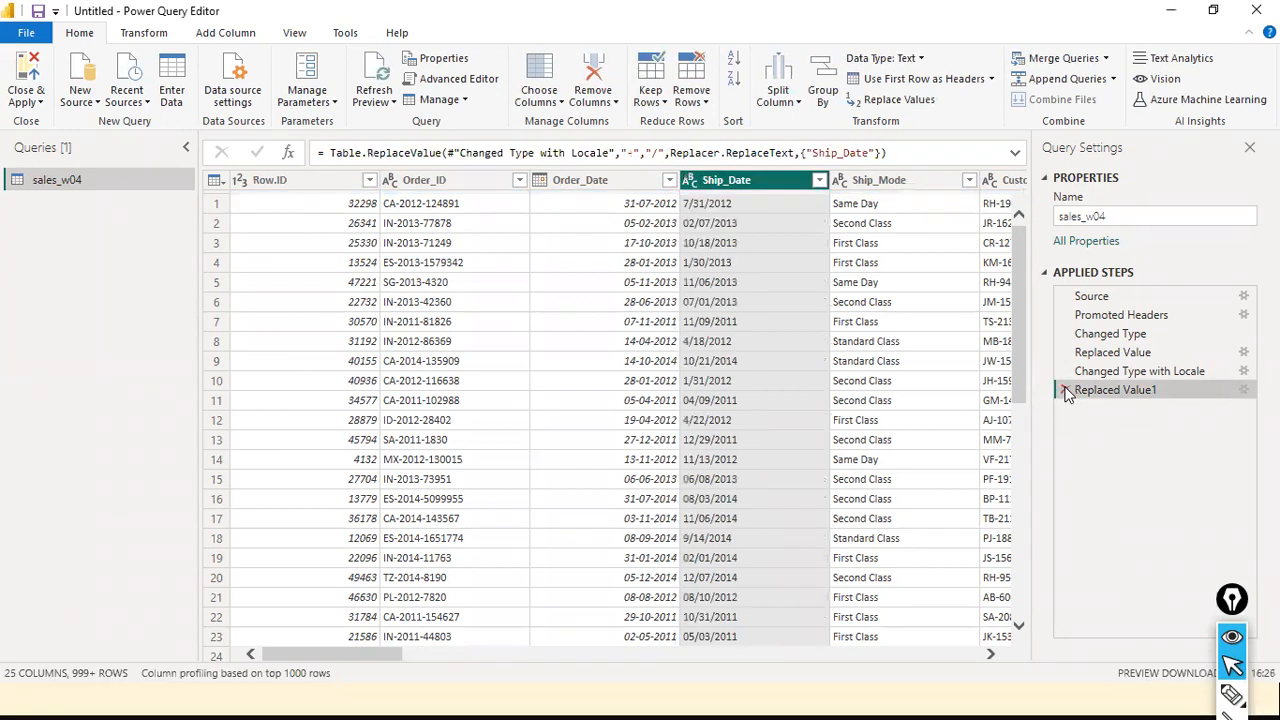
{"action": "left_click", "coordinate": [1065, 390]}
{"action": "left_click", "coordinate": [1065, 371]}
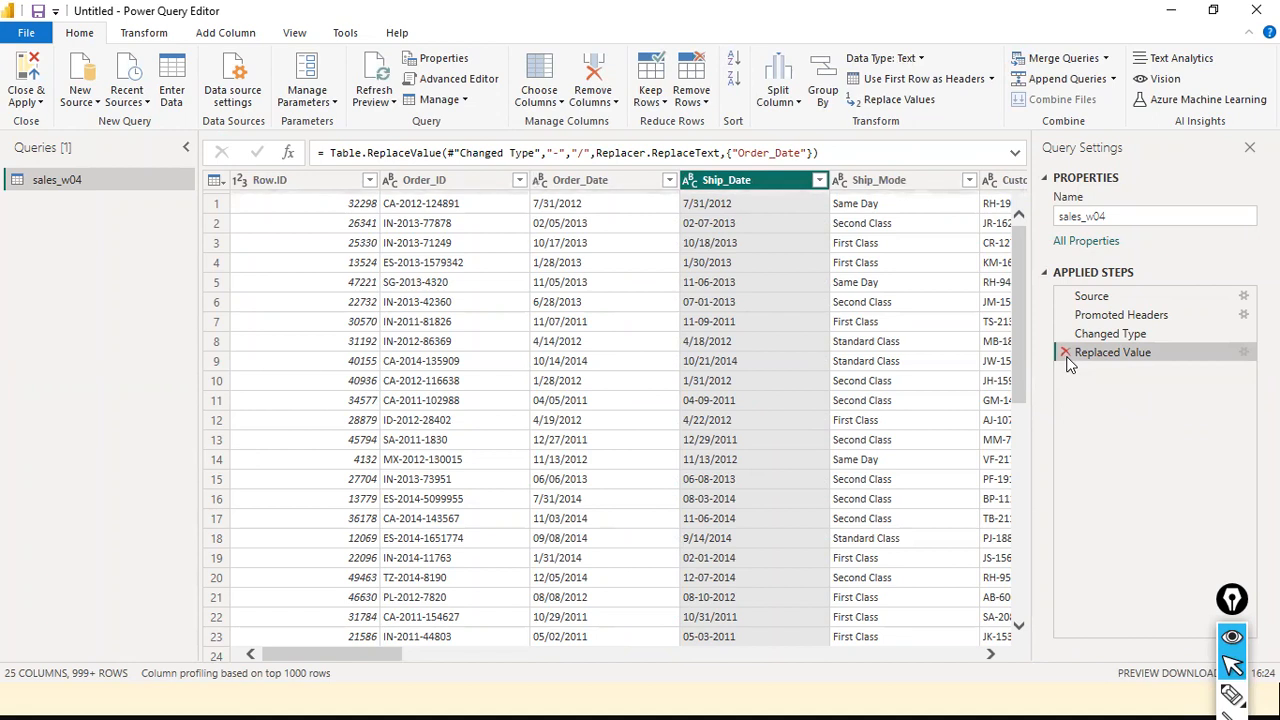
{"action": "left_click", "coordinate": [1066, 355]}
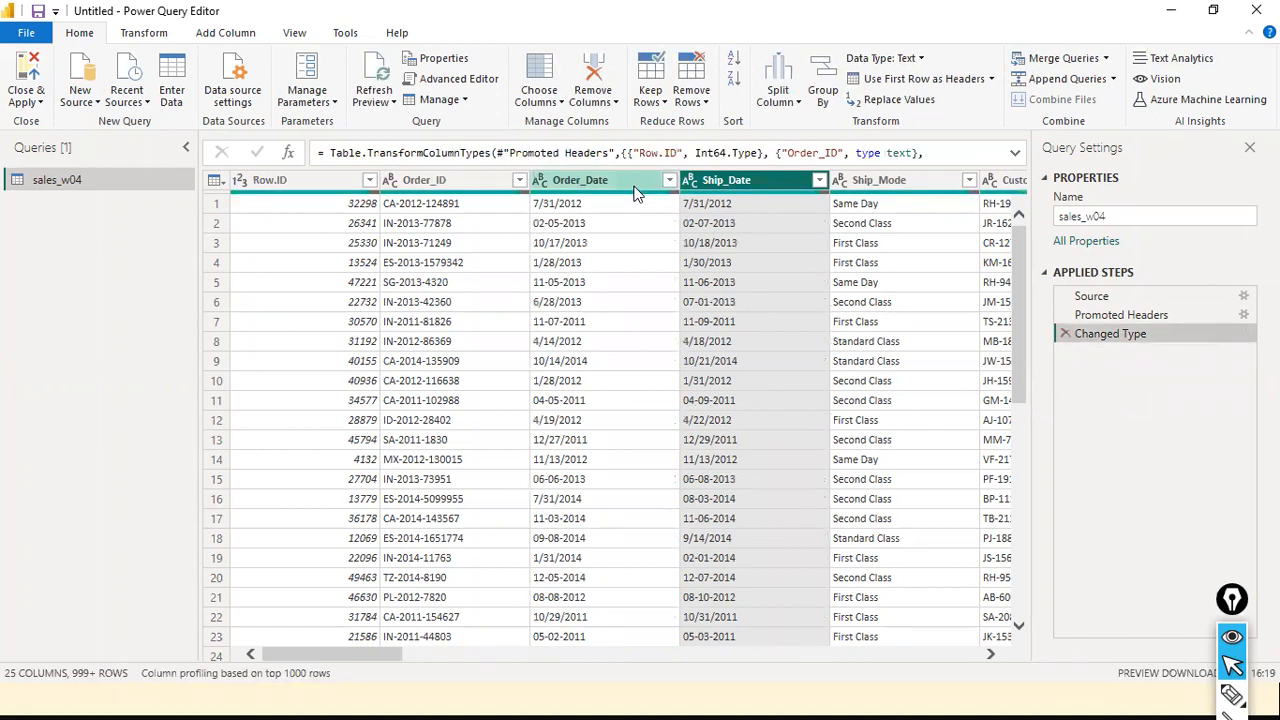
Replace "-" with "/" in the Order_Date column
{"action": "right_click", "coordinate": [613, 186]}
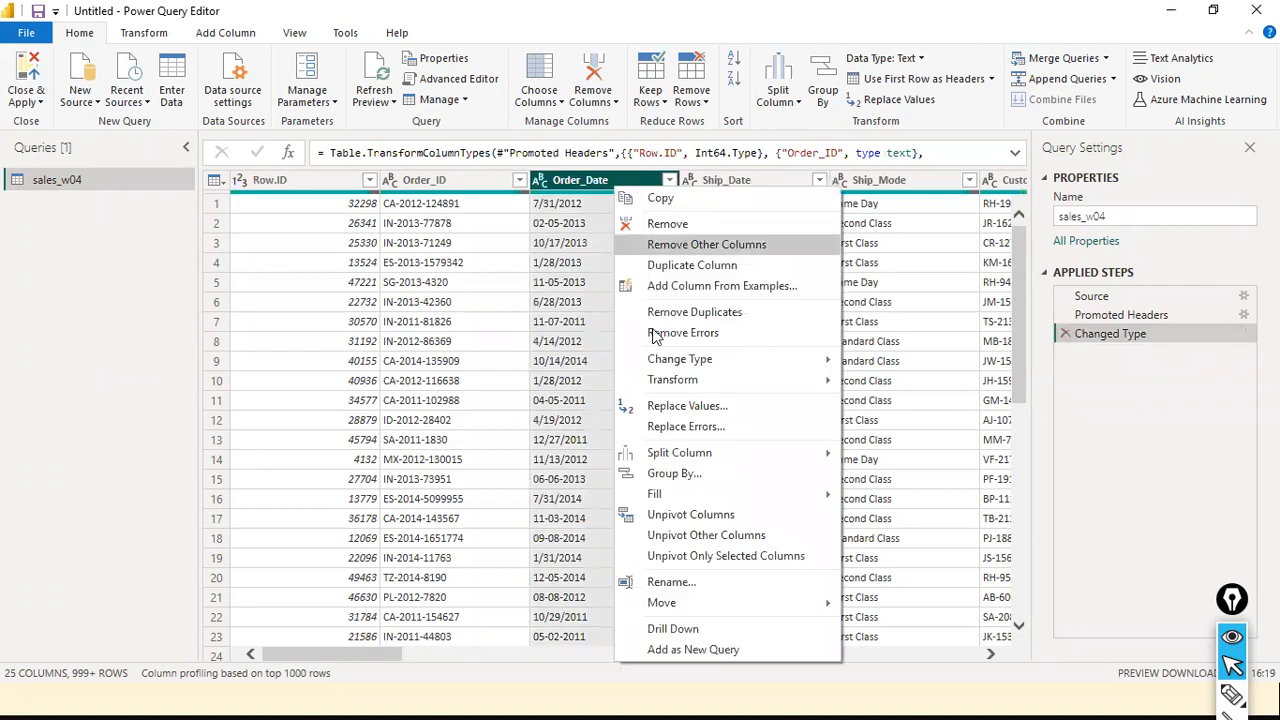
{"action": "left_click", "coordinate": [705, 410]}
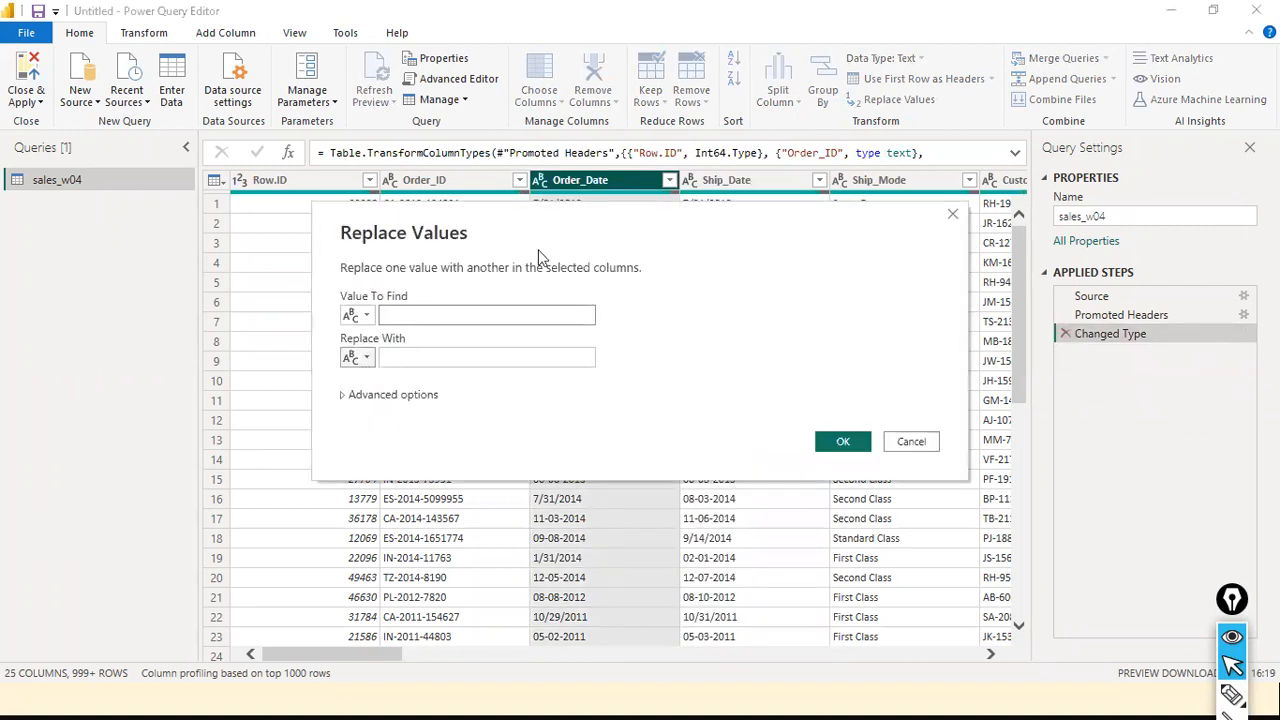
{"action": "type", "text": "-"}
{"action": "left_click", "coordinate": [470, 342]}
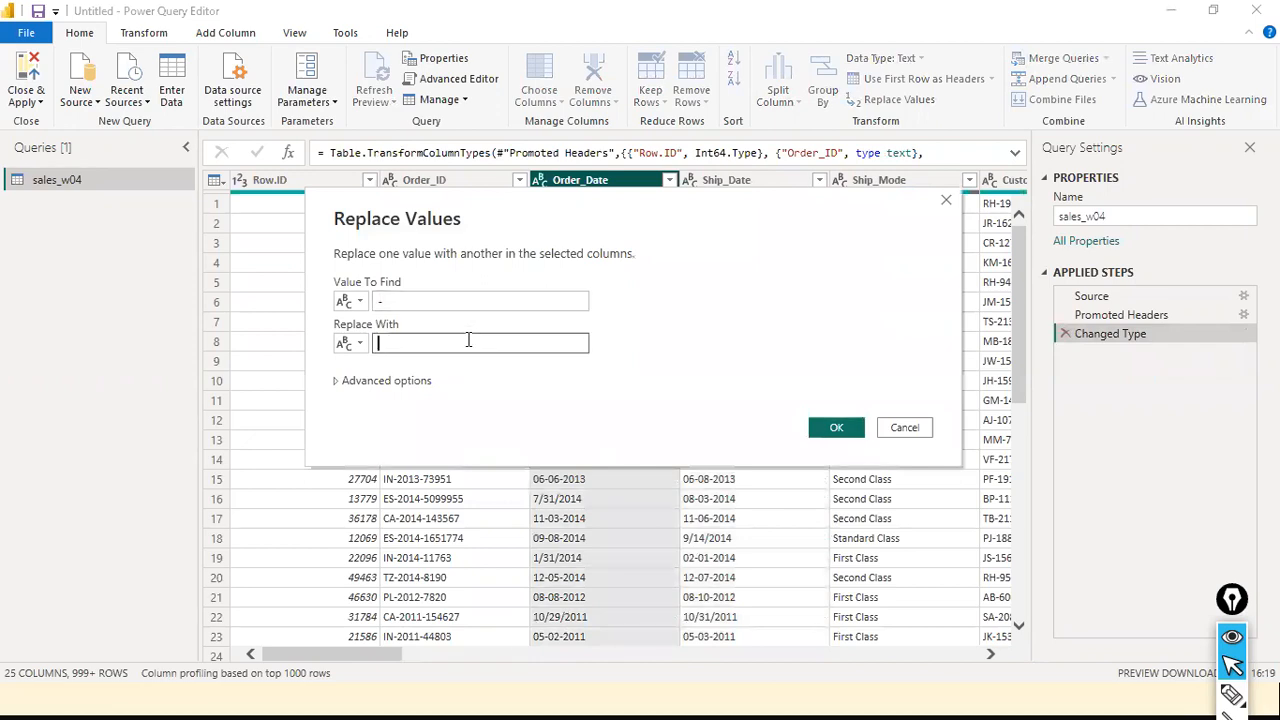
{"action": "type", "text": "/"}
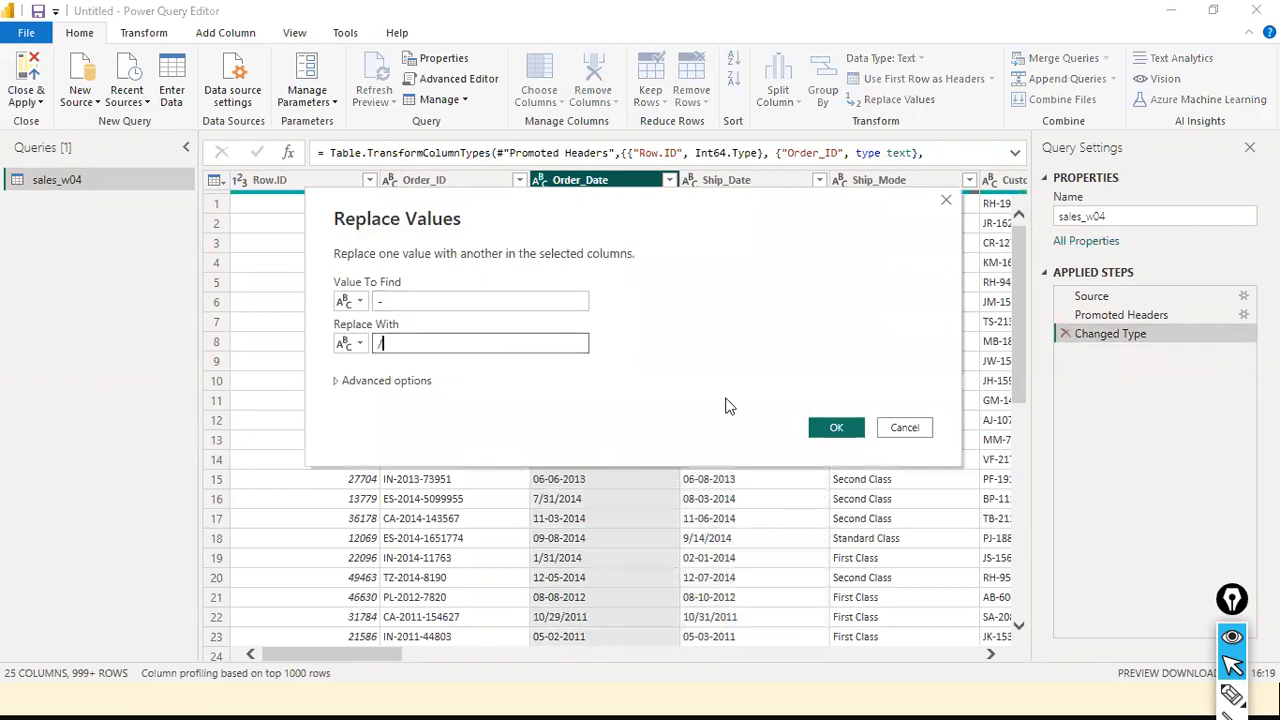
{"action": "left_click", "coordinate": [848, 430]}
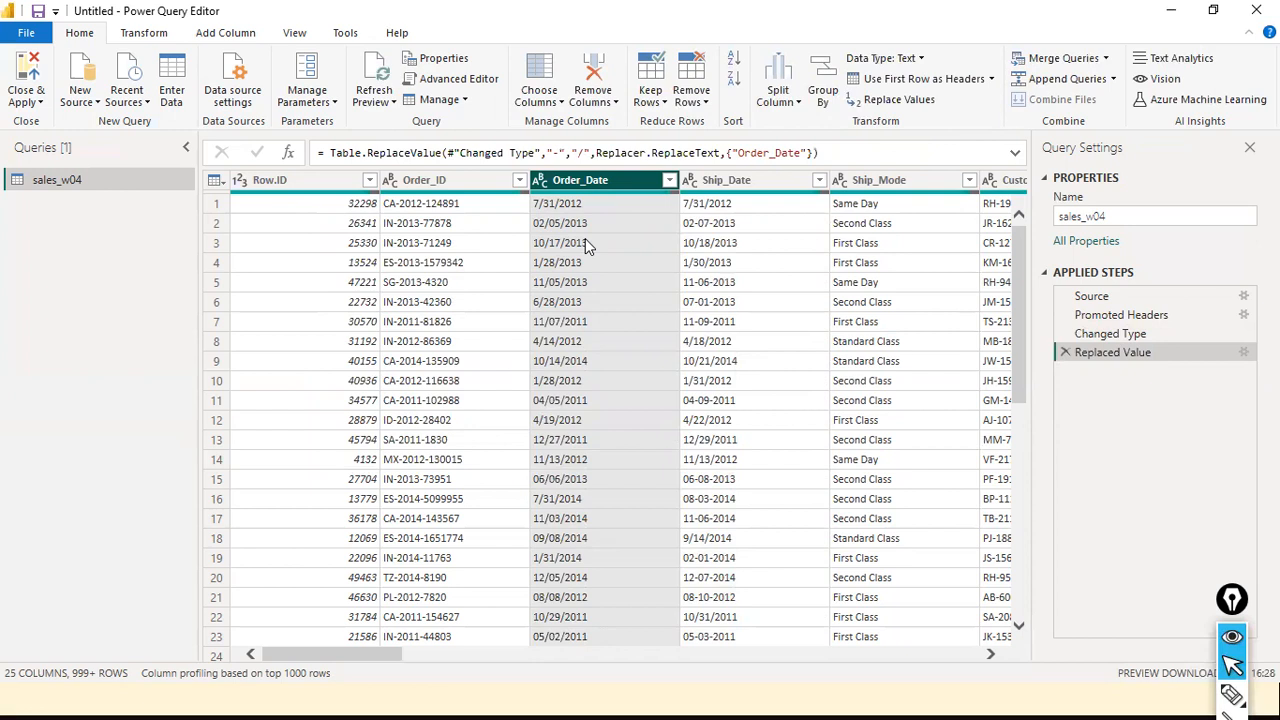
Change the Order_Date column's type to Date using the English (United States) locale
{"action": "left_click", "coordinate": [541, 181]}
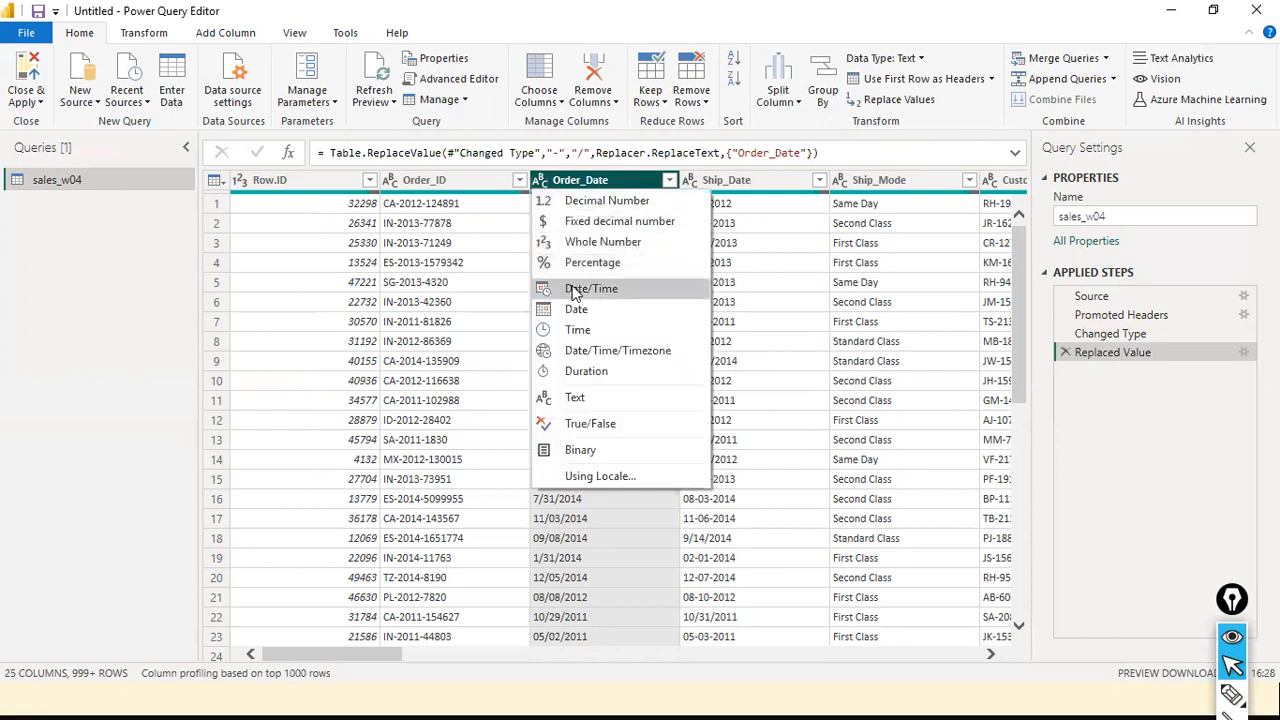
{"action": "left_click", "coordinate": [626, 473]}
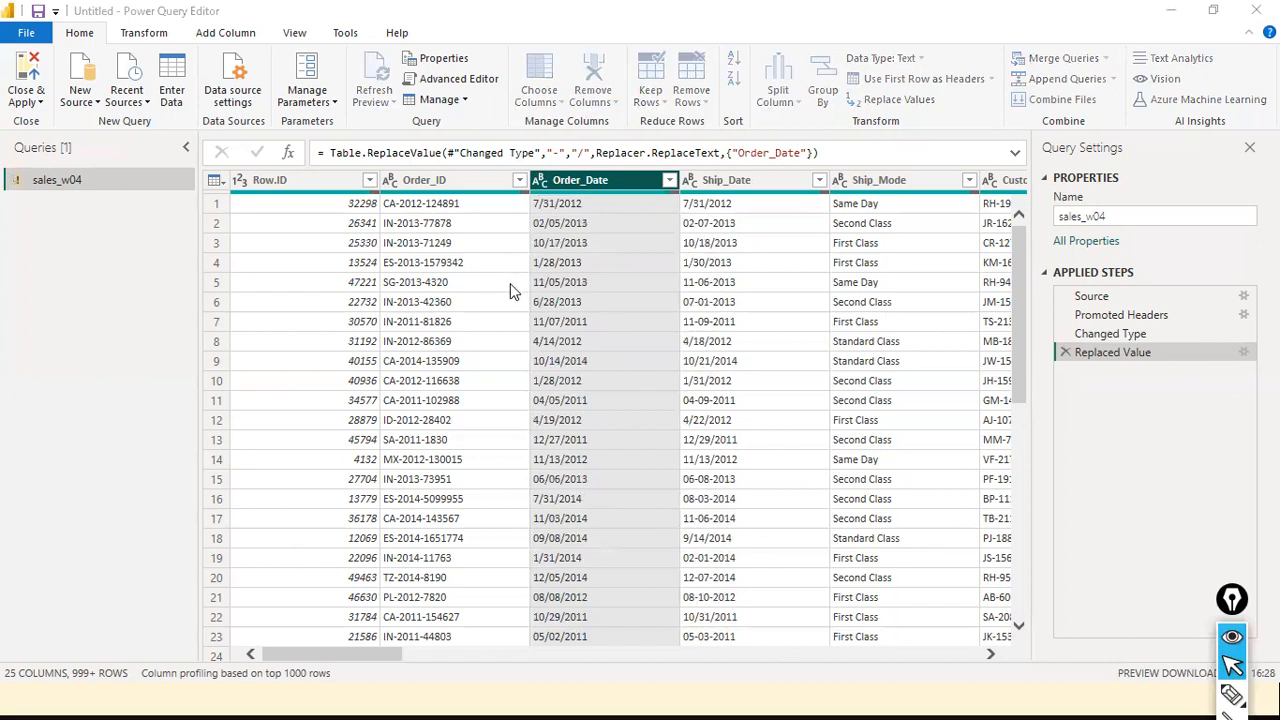
{"action": "left_click", "coordinate": [495, 335]}
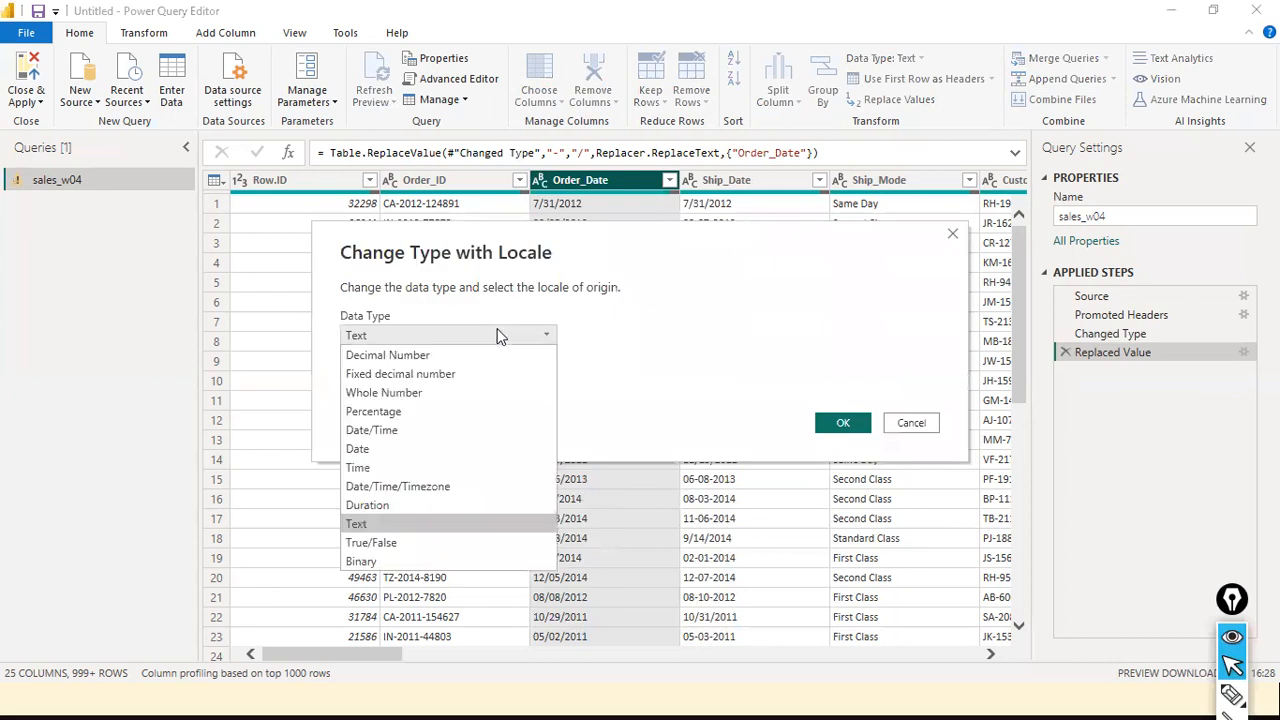
{"action": "left_click", "coordinate": [395, 451]}
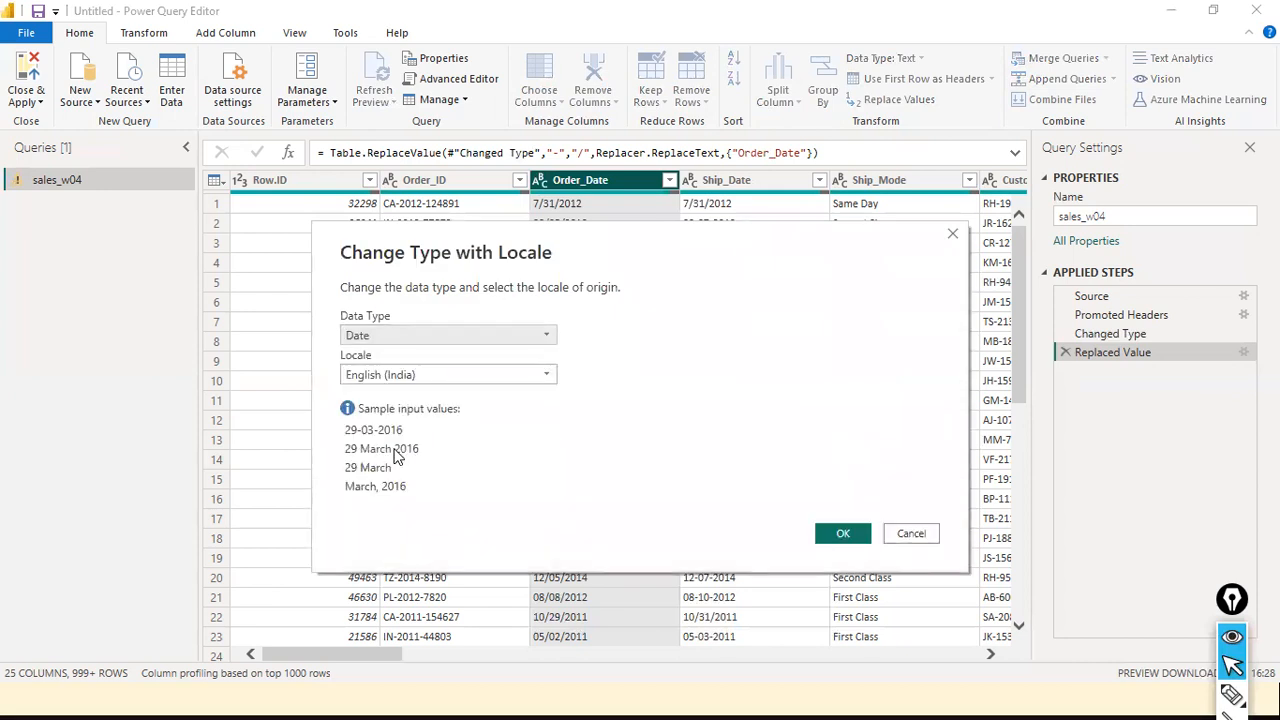
{"action": "left_click", "coordinate": [540, 375]}
{"action": "scroll", "coordinate": [560, 640], "scroll_direction": "down", "scroll_amount": 2}
{"action": "scroll", "coordinate": [562, 638], "scroll_direction": "down", "scroll_amount": 6}
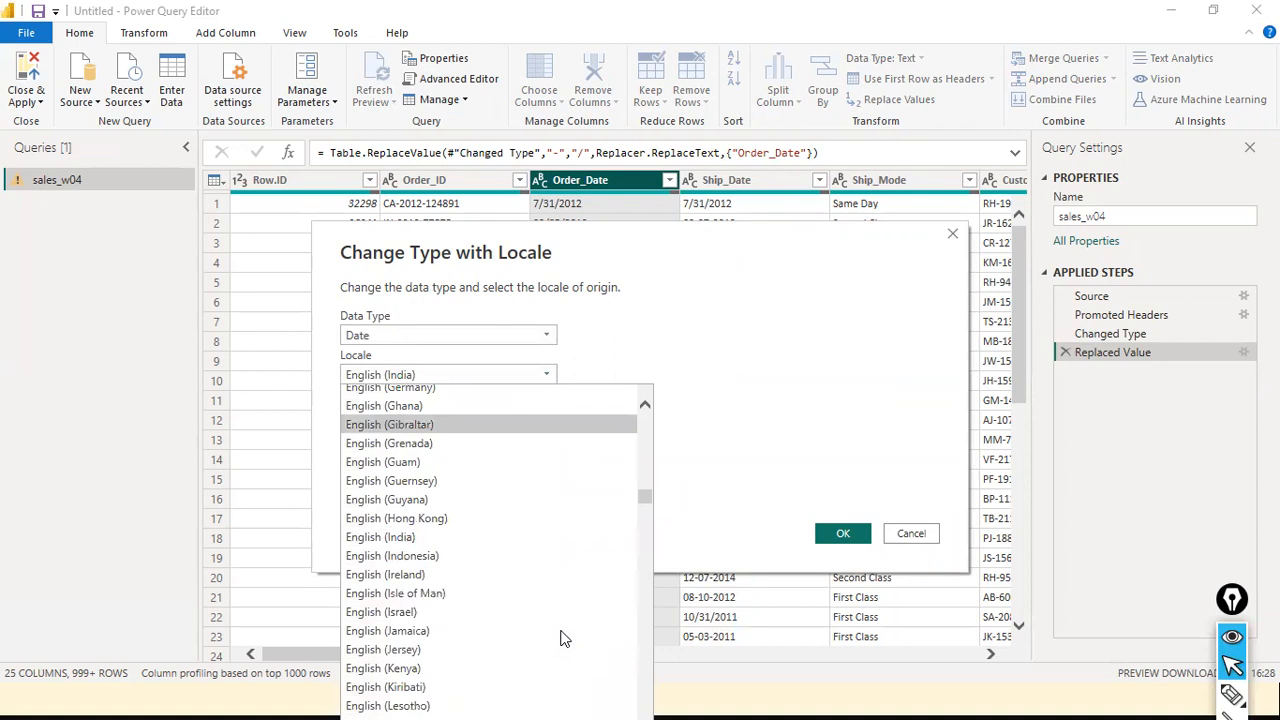
{"action": "scroll", "coordinate": [562, 638], "scroll_direction": "down", "scroll_amount": 3}
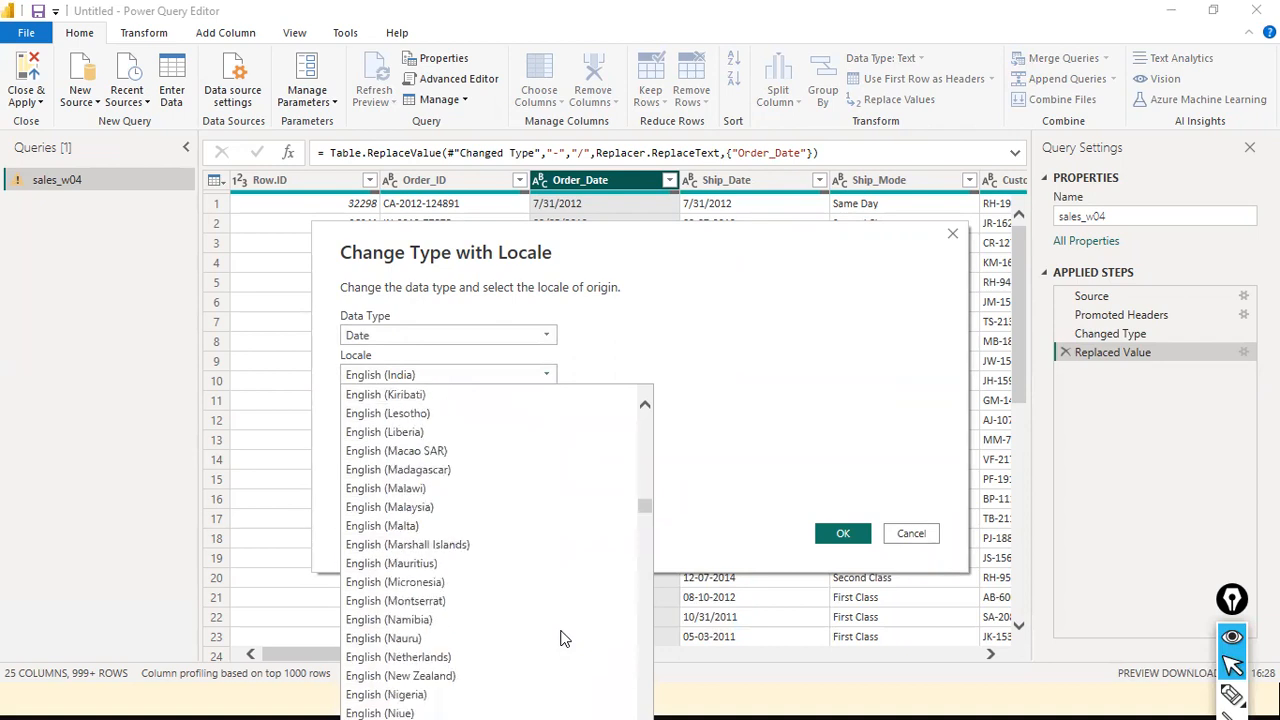
{"action": "scroll", "coordinate": [562, 638], "scroll_direction": "down", "scroll_amount": 7}
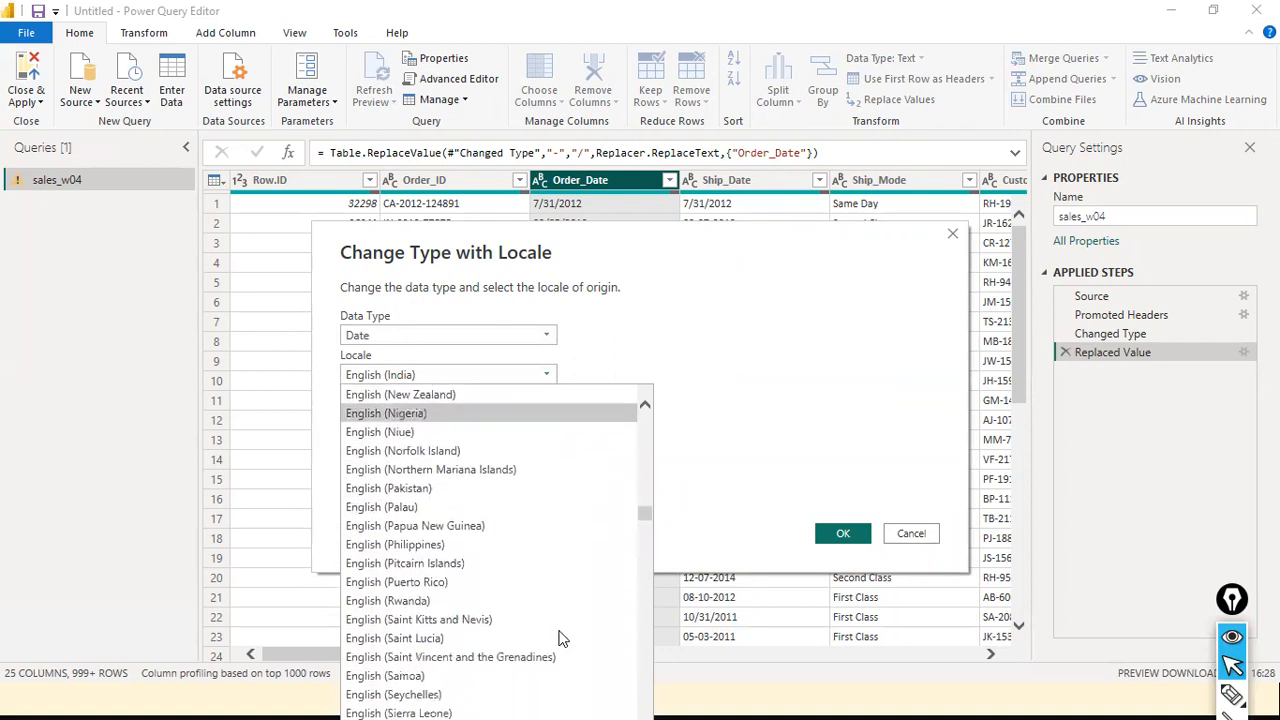
{"action": "scroll", "coordinate": [562, 638], "scroll_direction": "down", "scroll_amount": 3}
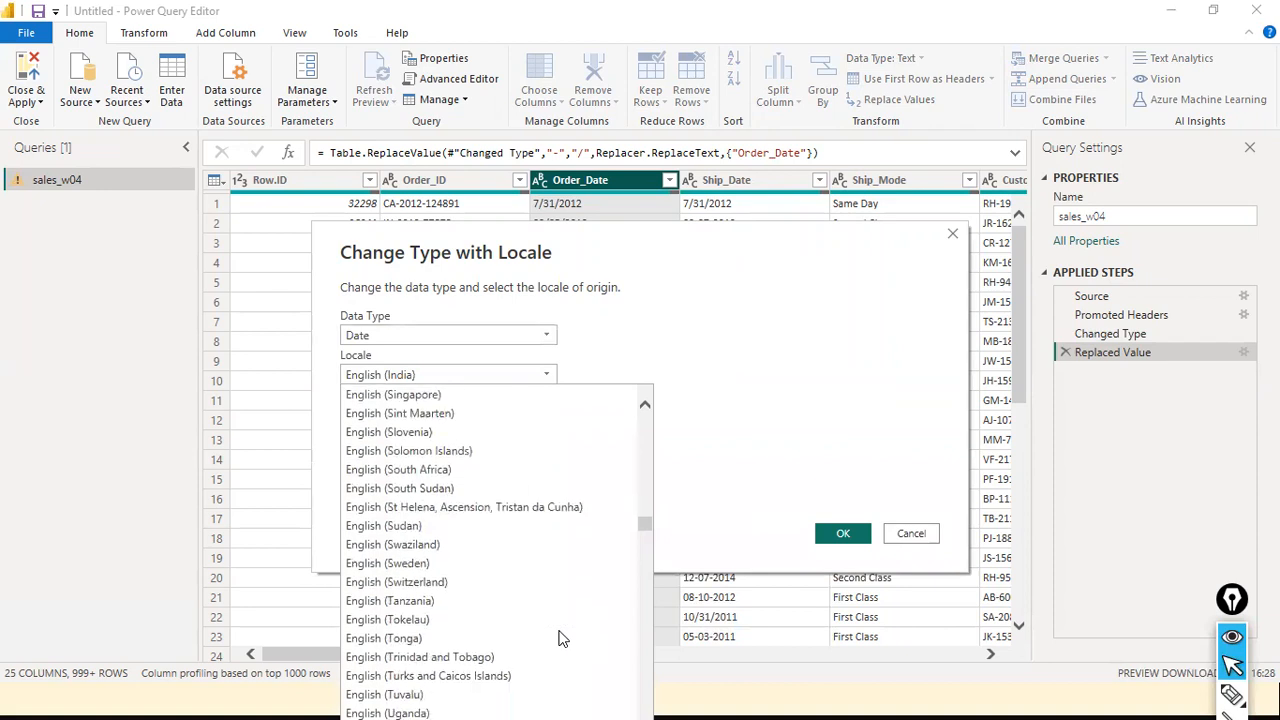
{"action": "left_click", "coordinate": [430, 694]}
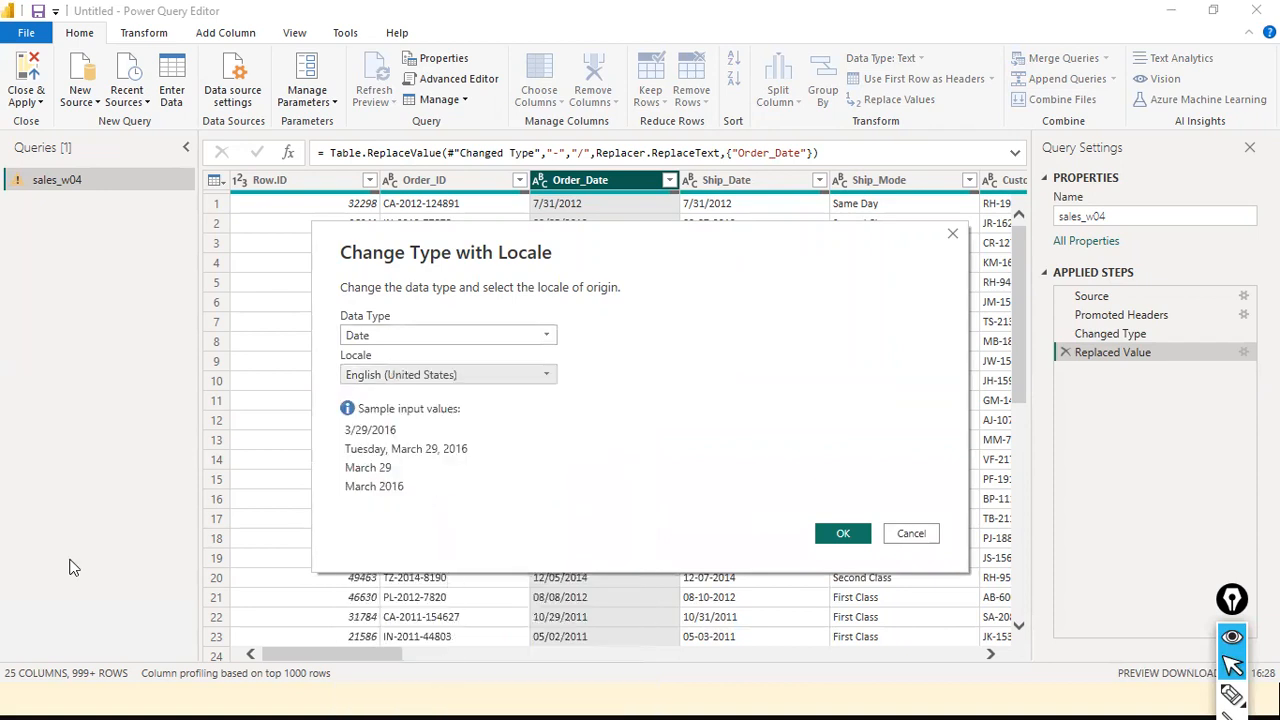
{"action": "left_click", "coordinate": [840, 532]}
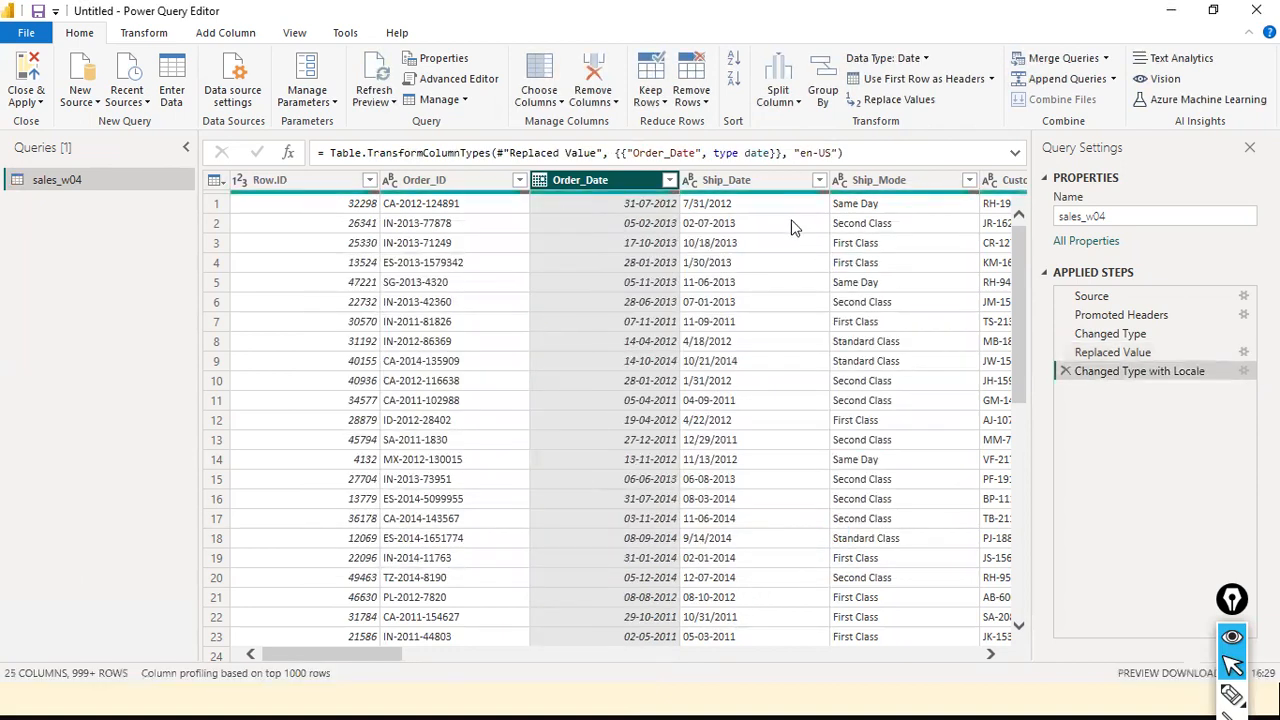
Replace "-" with "/" in the Ship_Date column
{"action": "left_click", "coordinate": [742, 180]}
{"action": "right_click", "coordinate": [742, 178]}
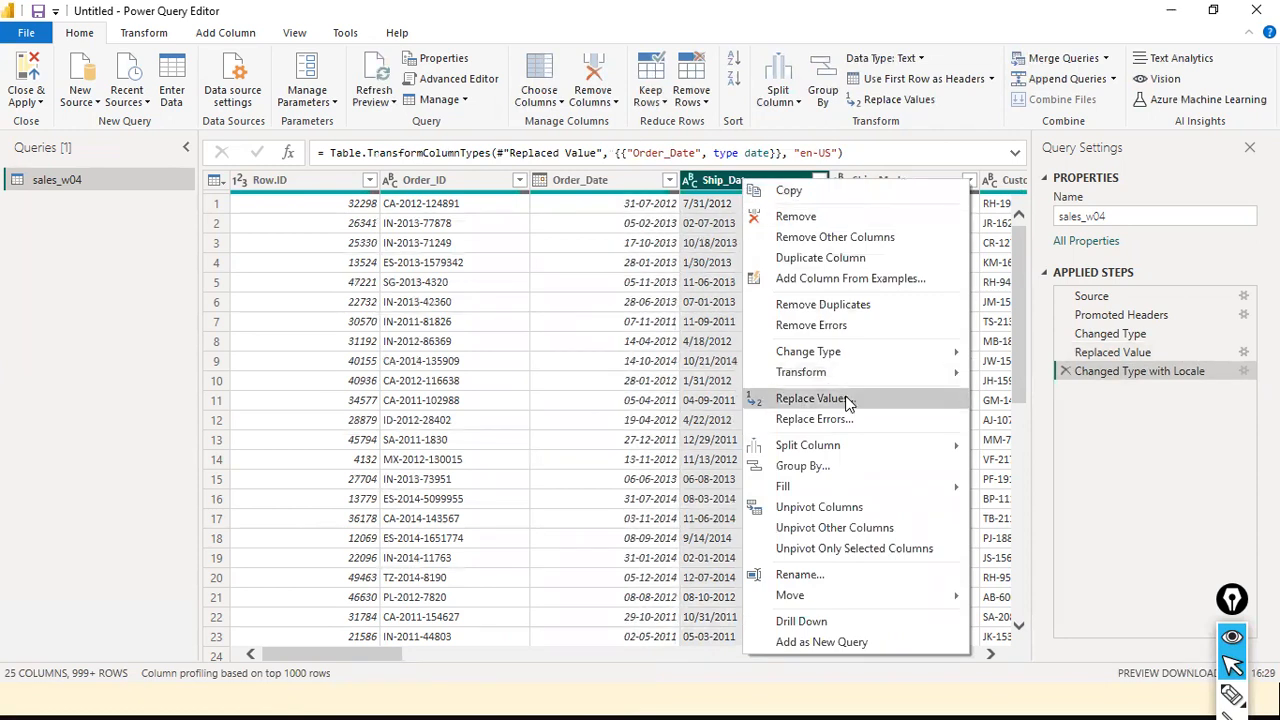
{"action": "left_click", "coordinate": [734, 180]}
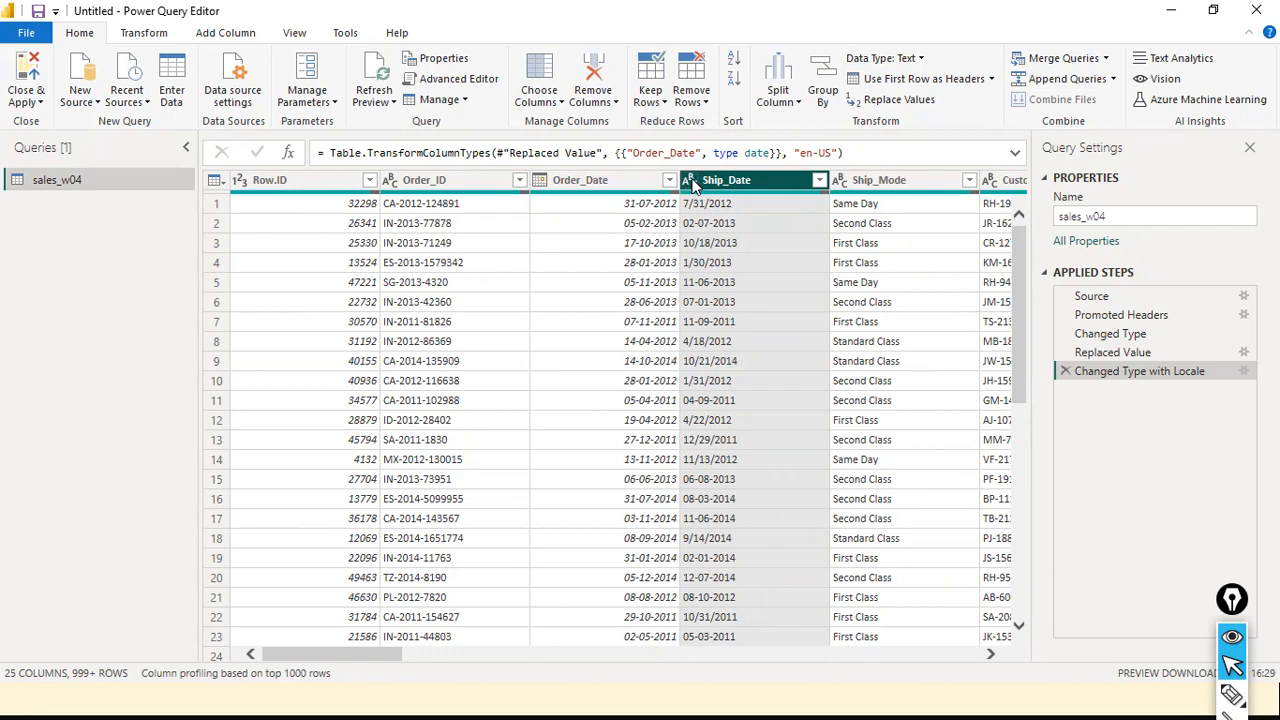
{"action": "right_click", "coordinate": [759, 178]}
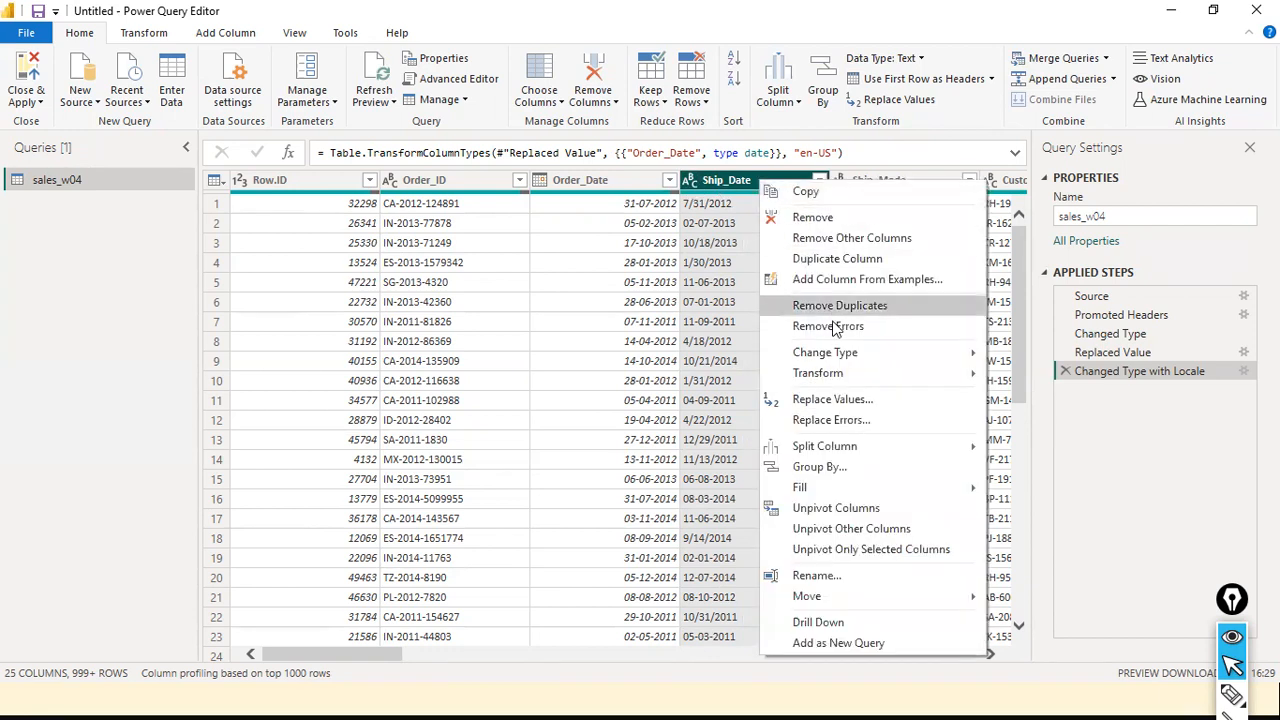
{"action": "left_click", "coordinate": [848, 401]}
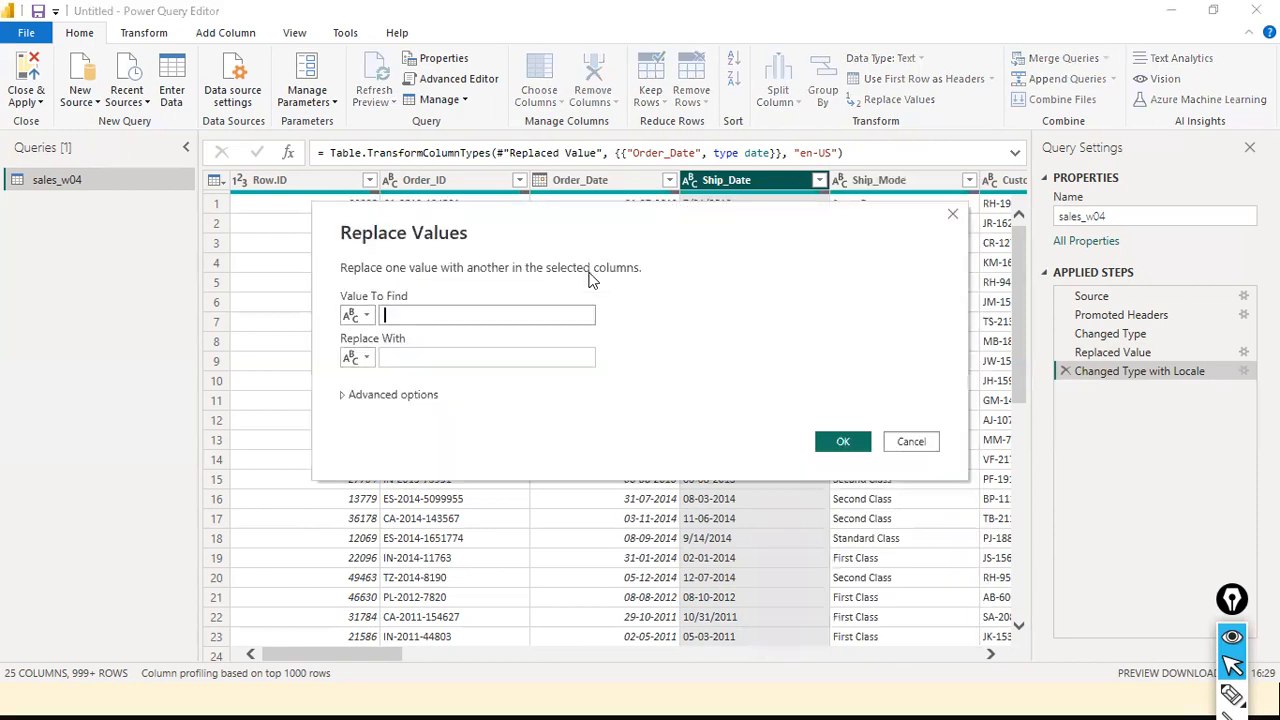
{"action": "type", "text": "-"}
{"action": "left_click", "coordinate": [487, 348]}
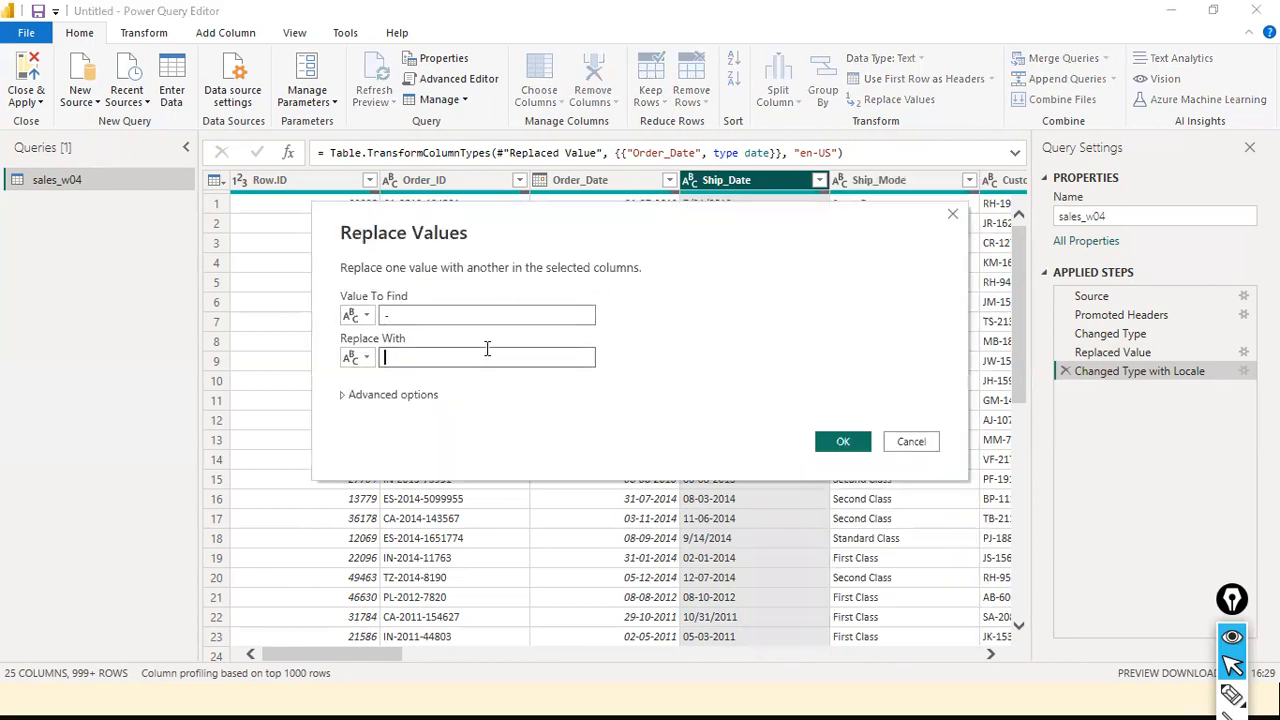
{"action": "type", "text": "/"}
{"action": "left_click", "coordinate": [838, 443]}
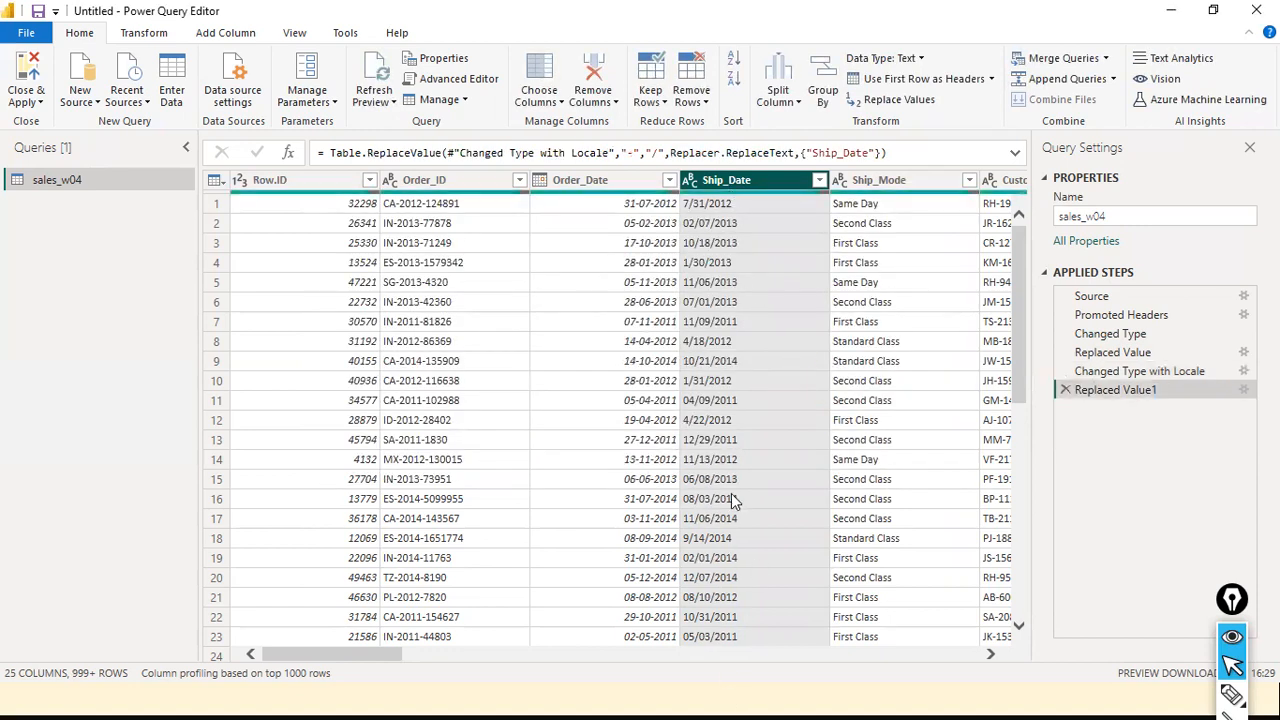
Change the Ship_Date column's type to Date using the English (United States) locale
{"action": "left_click", "coordinate": [690, 181]}
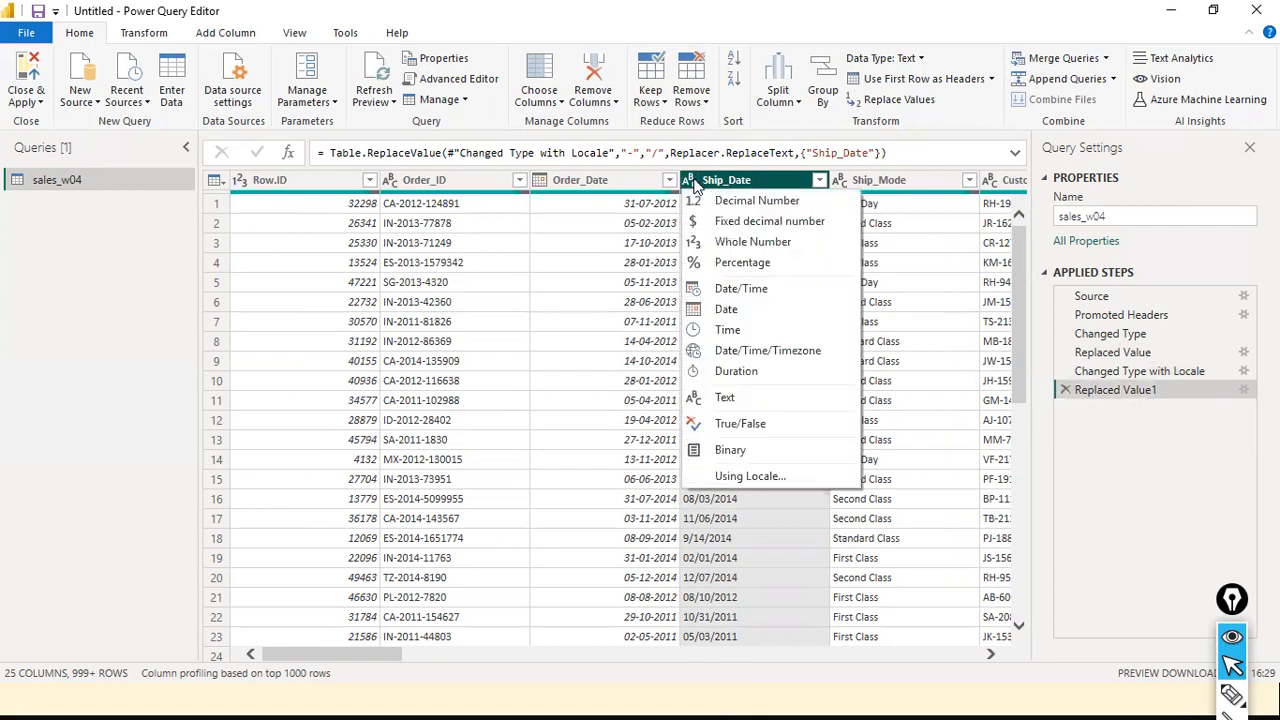
{"action": "left_click", "coordinate": [729, 486]}
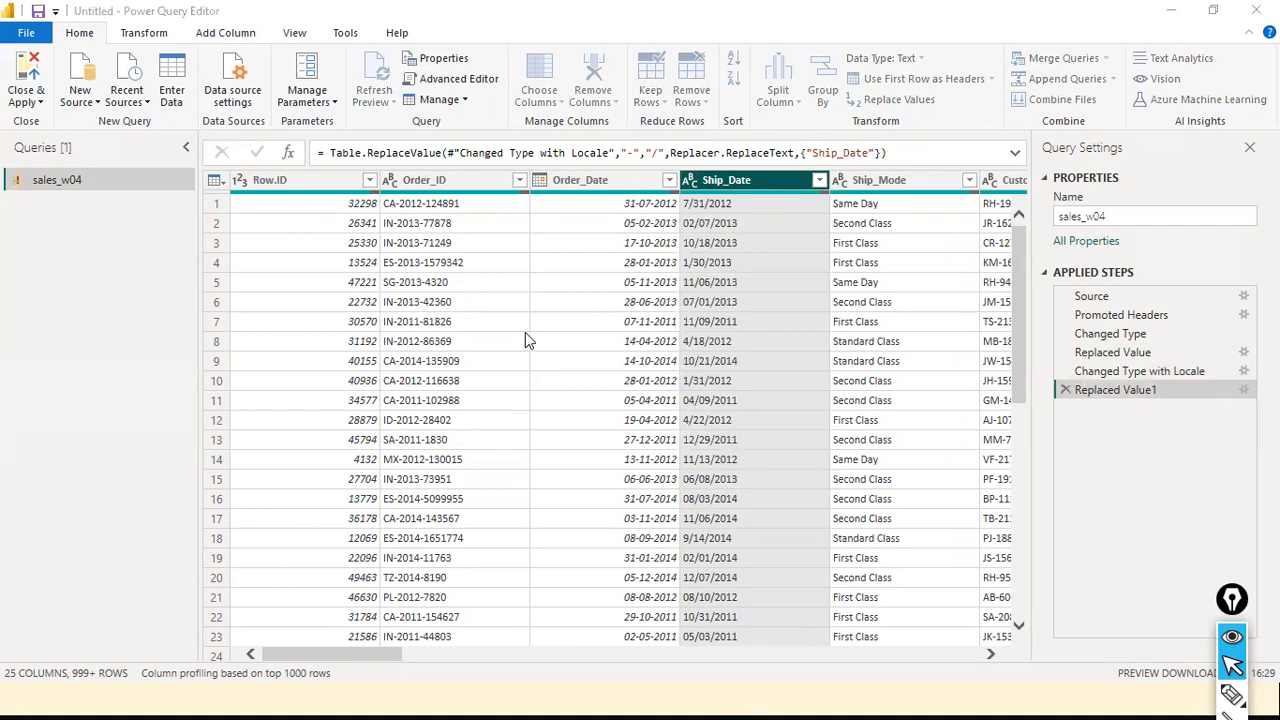
{"action": "left_click", "coordinate": [550, 335]}
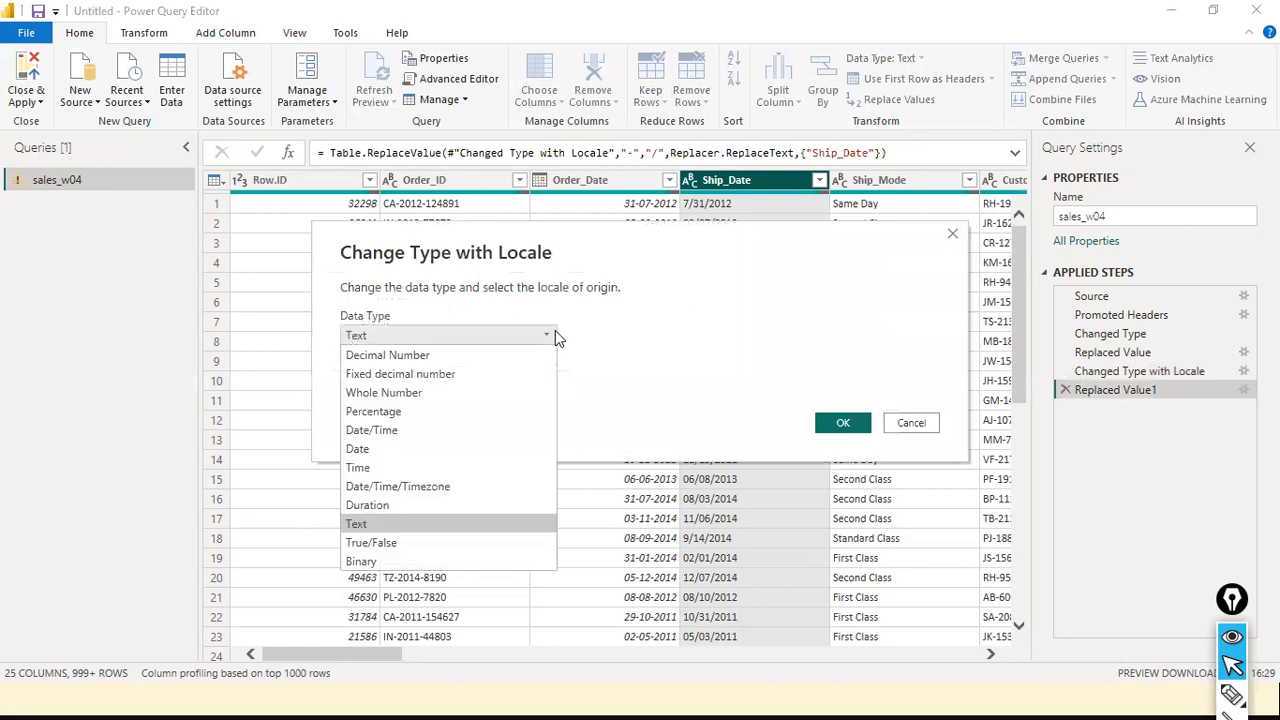
{"action": "left_click", "coordinate": [459, 452]}
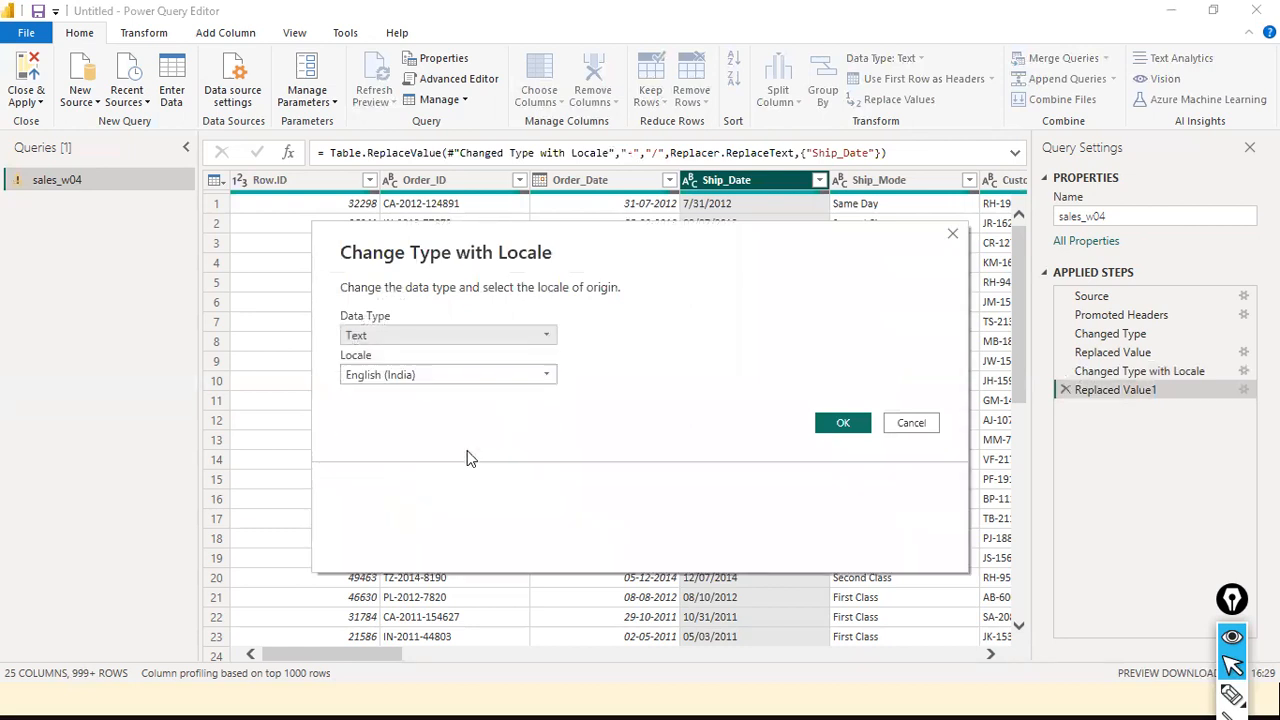
{"action": "left_click", "coordinate": [551, 379]}
{"action": "scroll", "coordinate": [551, 506], "scroll_direction": "down", "scroll_amount": 10}
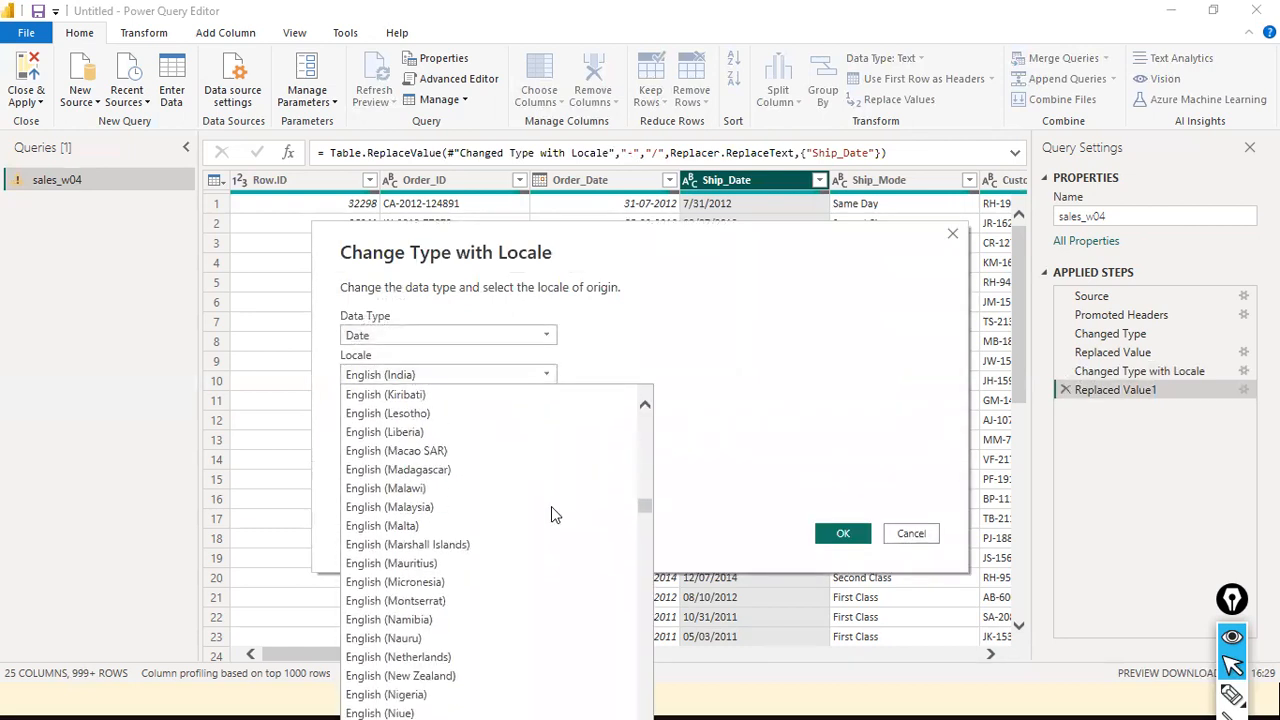
{"action": "scroll", "coordinate": [551, 506], "scroll_direction": "down", "scroll_amount": 3}
{"action": "scroll", "coordinate": [489, 591], "scroll_direction": "down", "scroll_amount": 4}
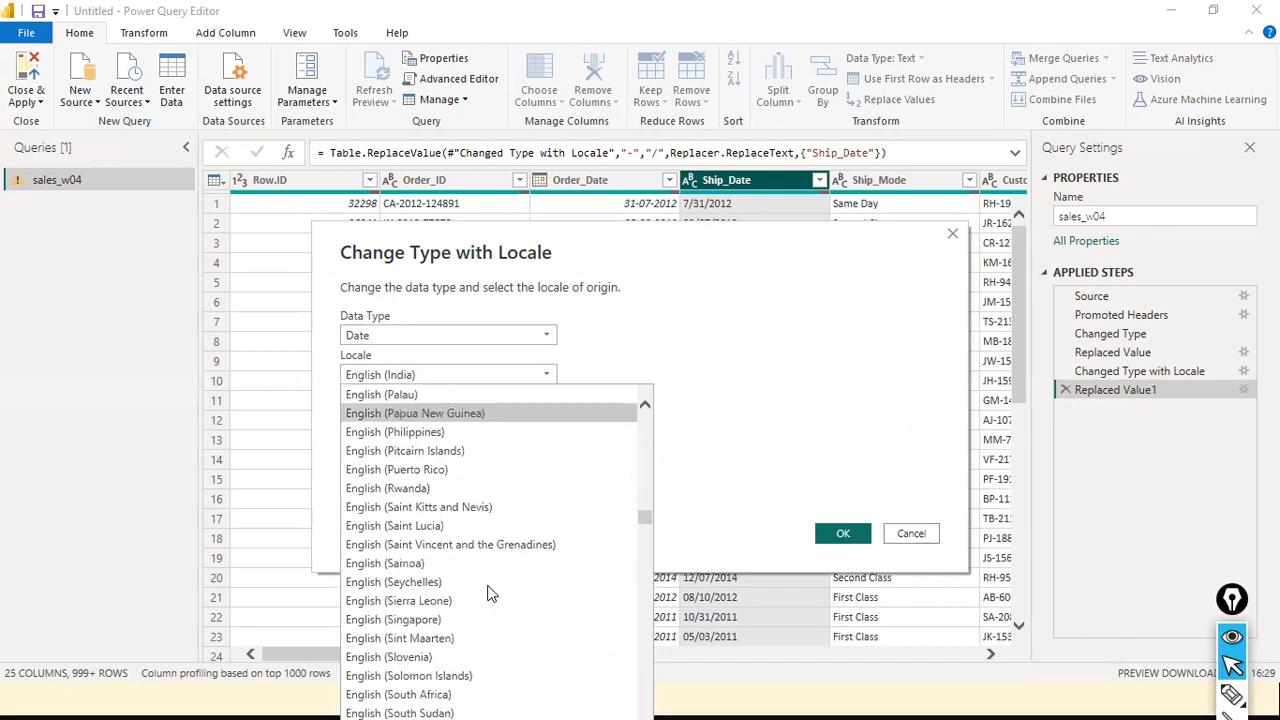
{"action": "scroll", "coordinate": [489, 594], "scroll_direction": "down", "scroll_amount": 2}
{"action": "scroll", "coordinate": [489, 594], "scroll_direction": "down", "scroll_amount": 3}
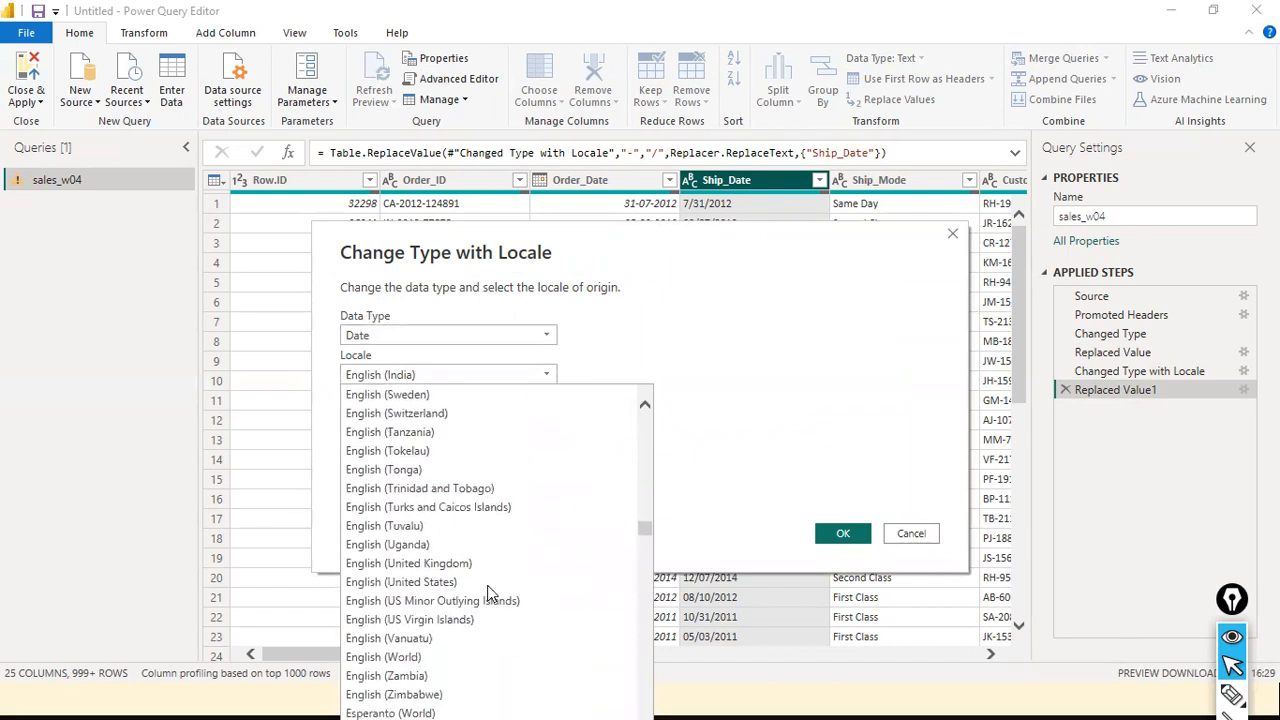
{"action": "left_click", "coordinate": [490, 583]}
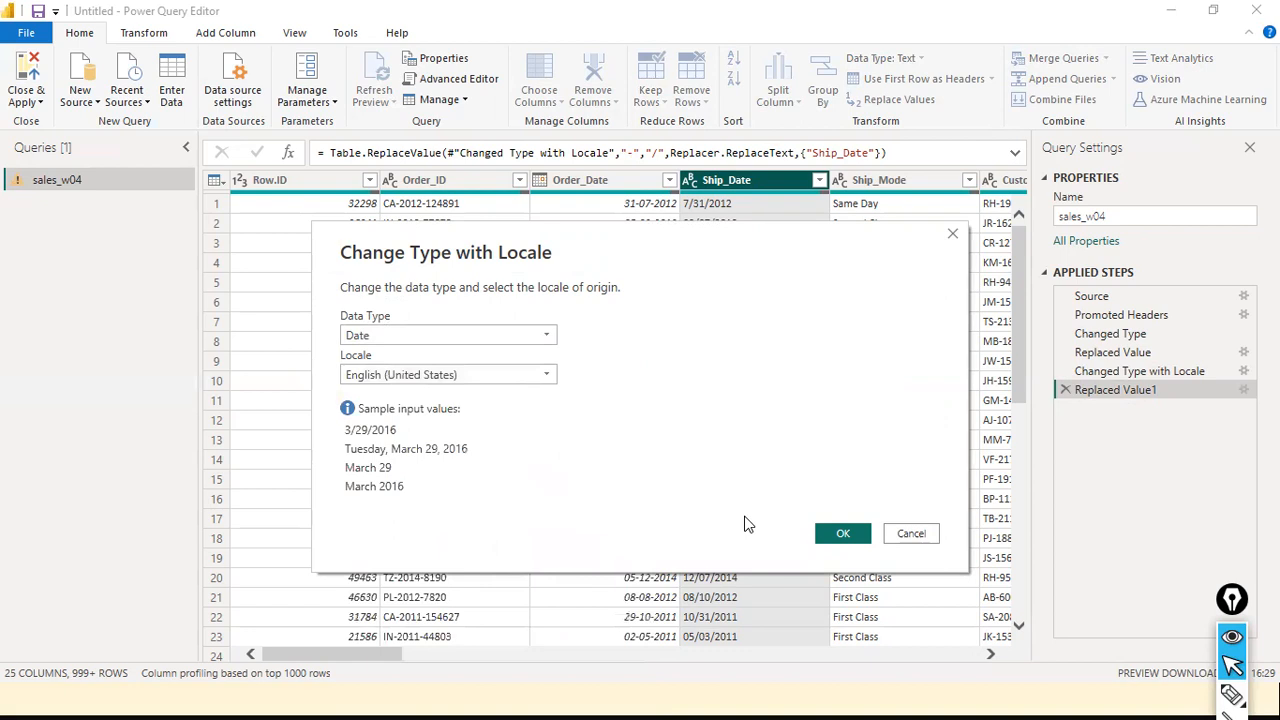
{"action": "left_click", "coordinate": [840, 534]}
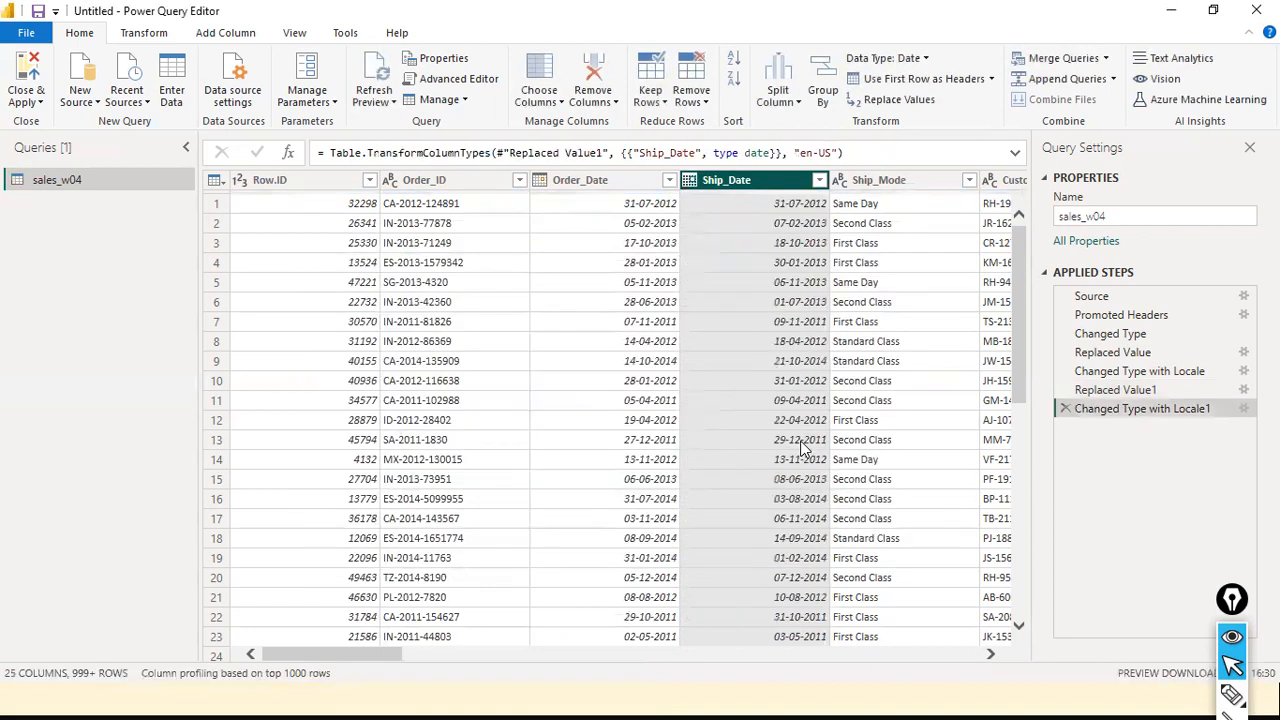
{"action": "left_click", "coordinate": [451, 182]}
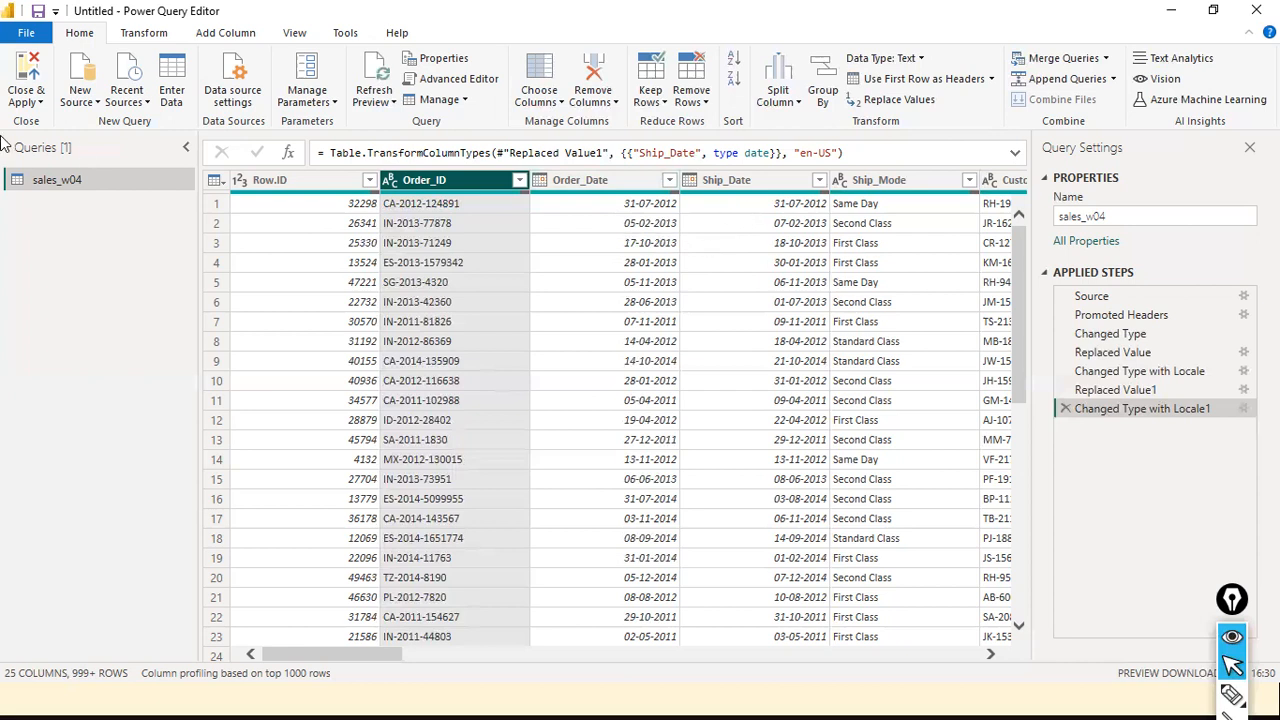
{"action": "left_click", "coordinate": [36, 34]}
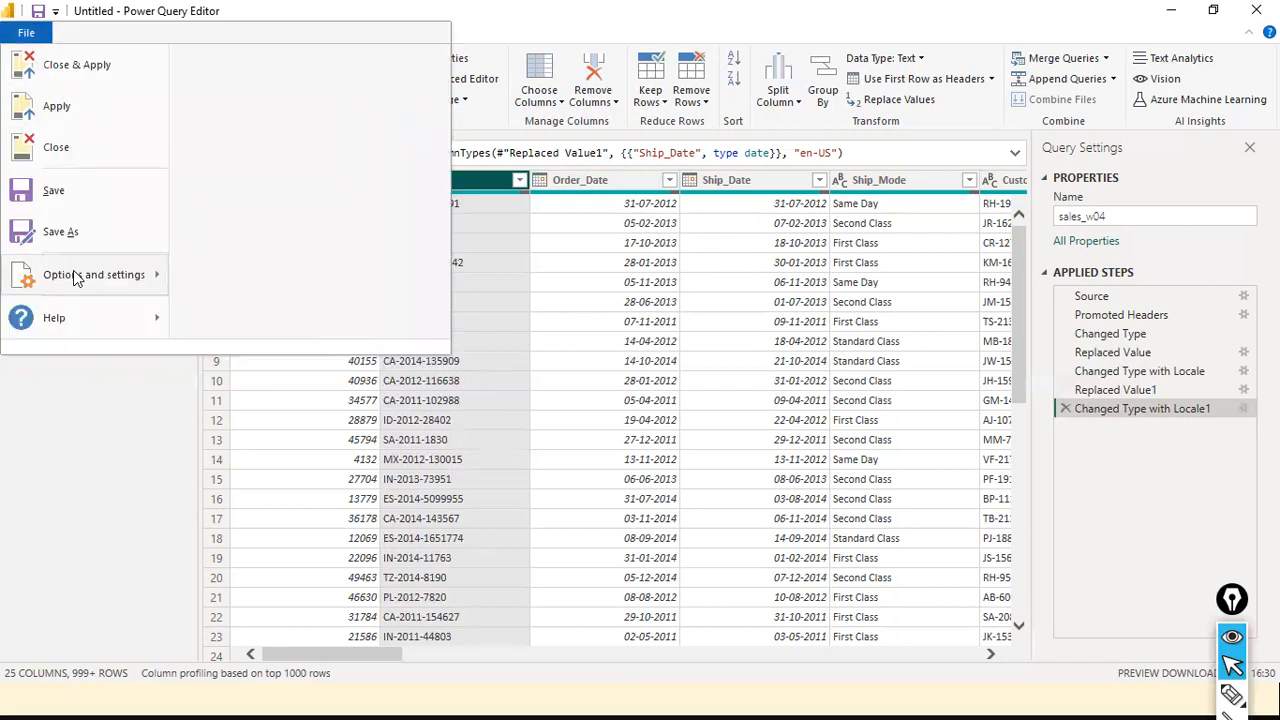
{"action": "mouse_move", "coordinate": [136, 276]}
{"action": "left_click", "coordinate": [525, 6]}
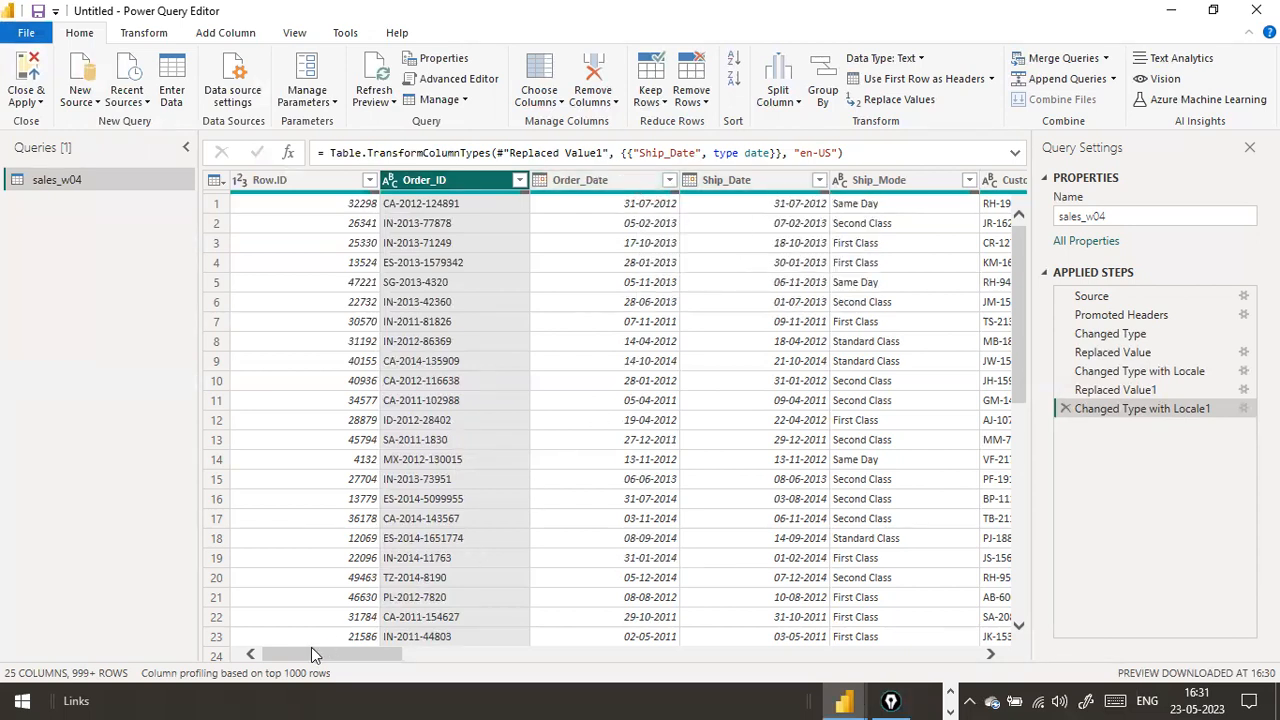
Add a column from examples based on the selected Order_Date column, entering 2012-07-31 as the first sample value
{"action": "scroll", "coordinate": [320, 647], "scroll_direction": "right", "scroll_amount": 4}
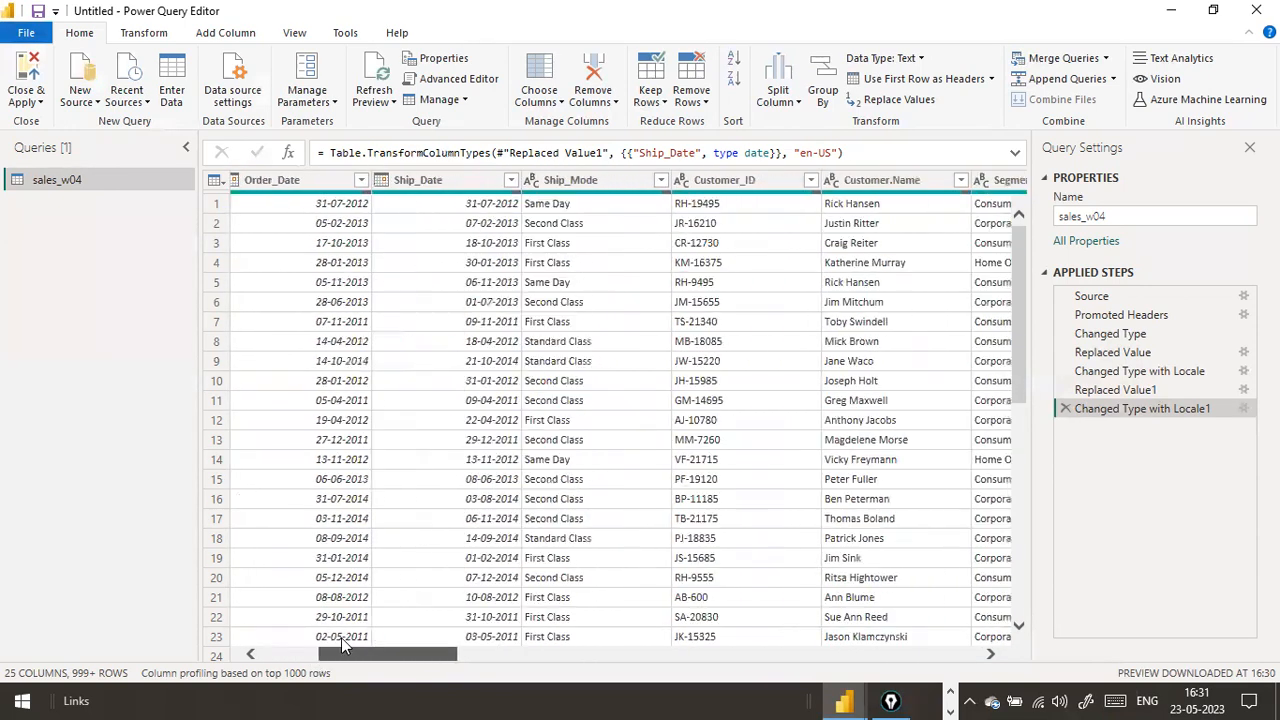
{"action": "scroll", "coordinate": [341, 637], "scroll_direction": "left", "scroll_amount": 2}
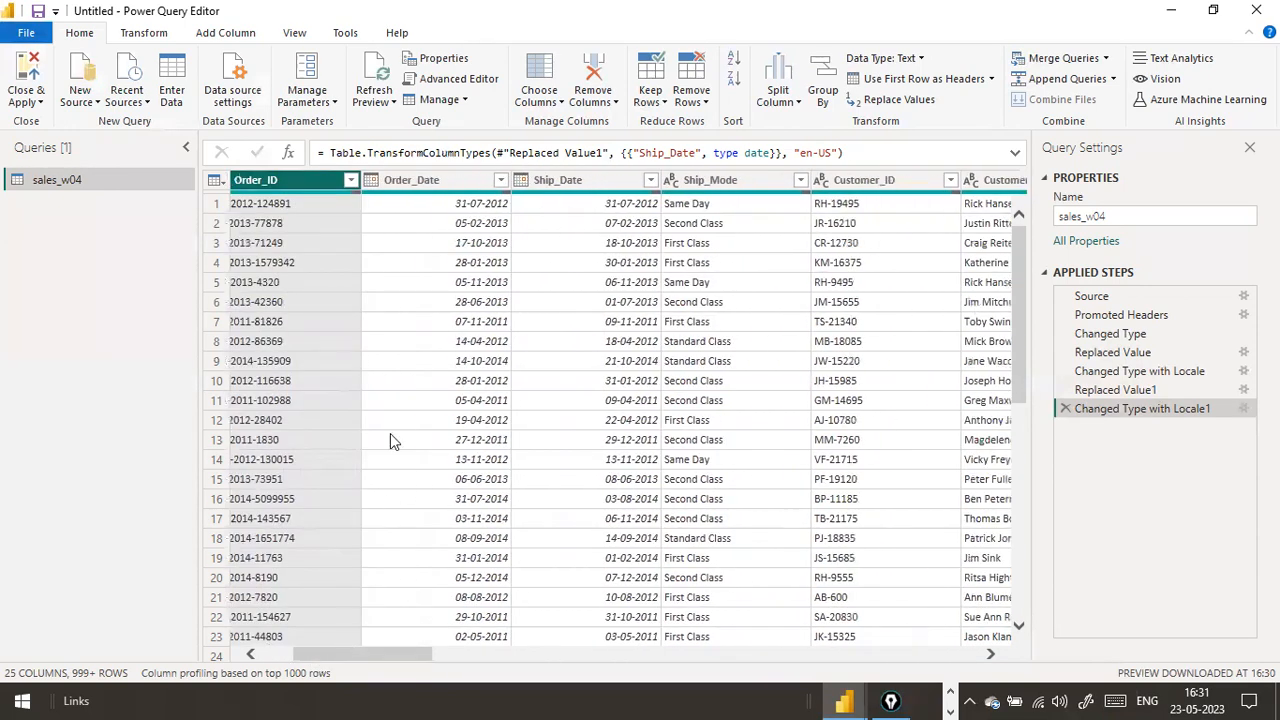
{"action": "left_click", "coordinate": [429, 187]}
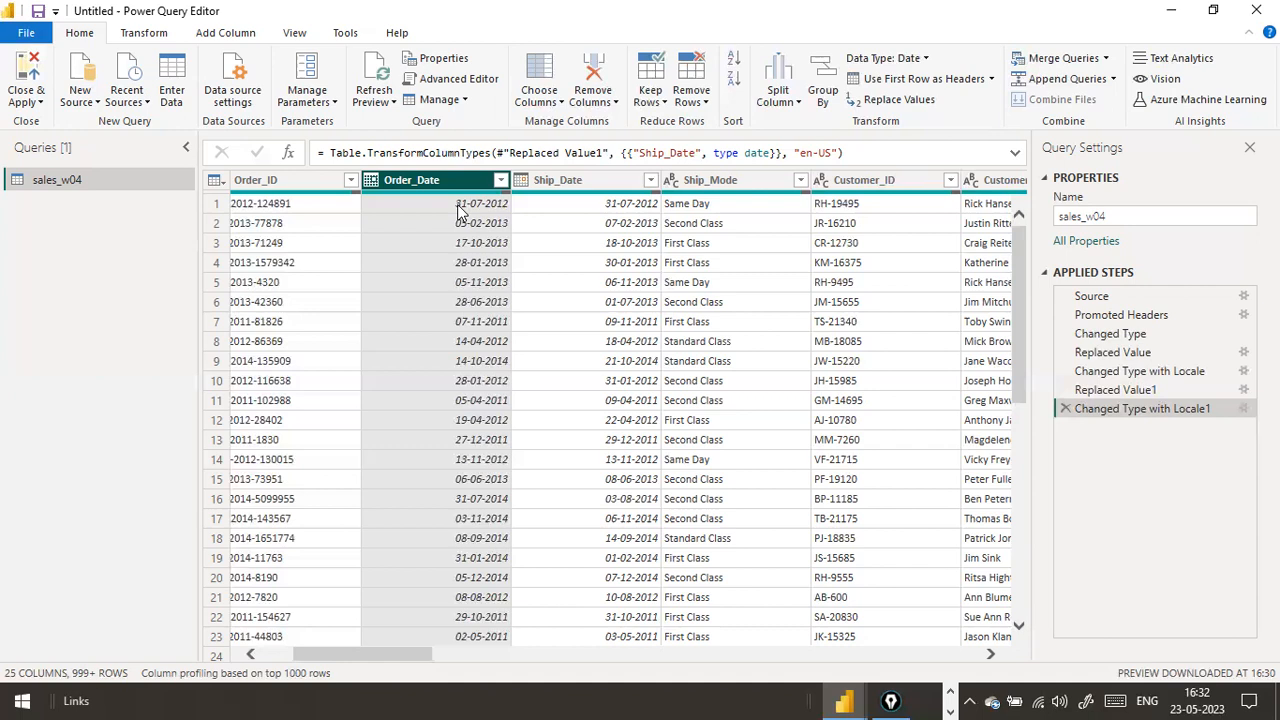
{"action": "mouse_move", "coordinate": [352, 660]}
{"action": "left_mouse_down"}
{"action": "mouse_move", "coordinate": [322, 658]}
{"action": "mouse_move", "coordinate": [404, 656]}
{"action": "mouse_move", "coordinate": [359, 641]}
{"action": "left_mouse_up"}
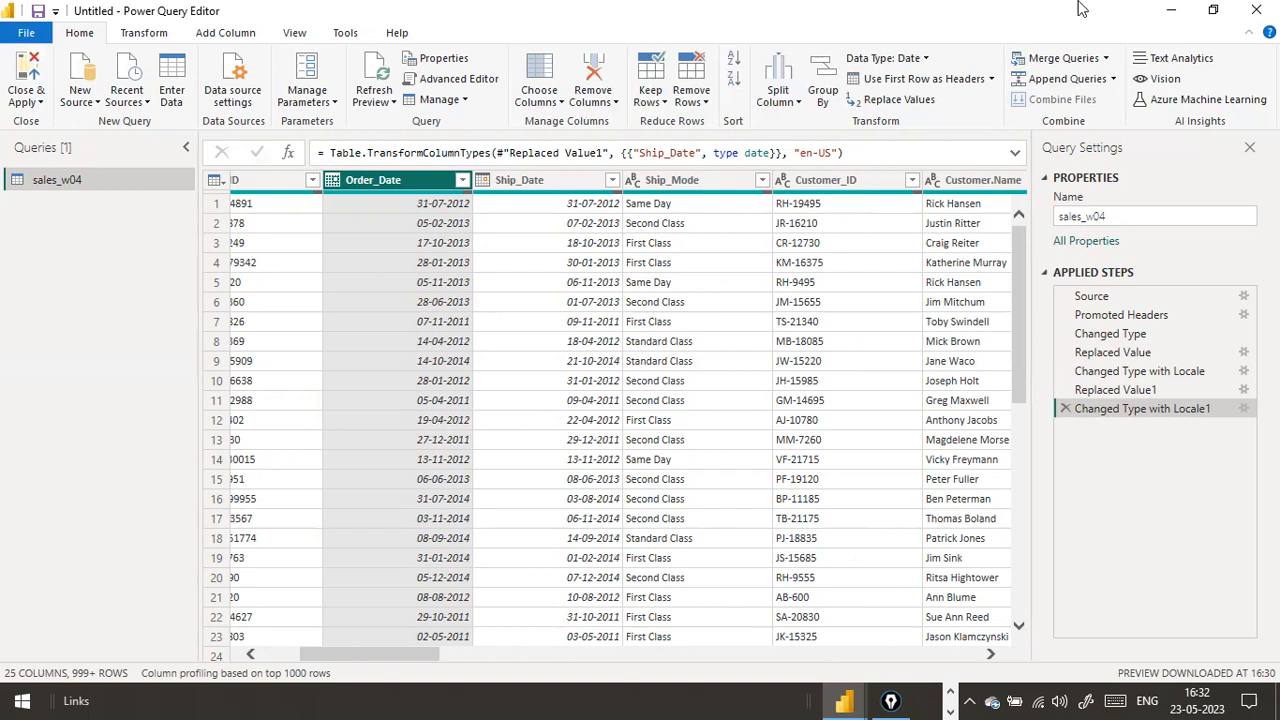
{"action": "left_click", "coordinate": [230, 33]}
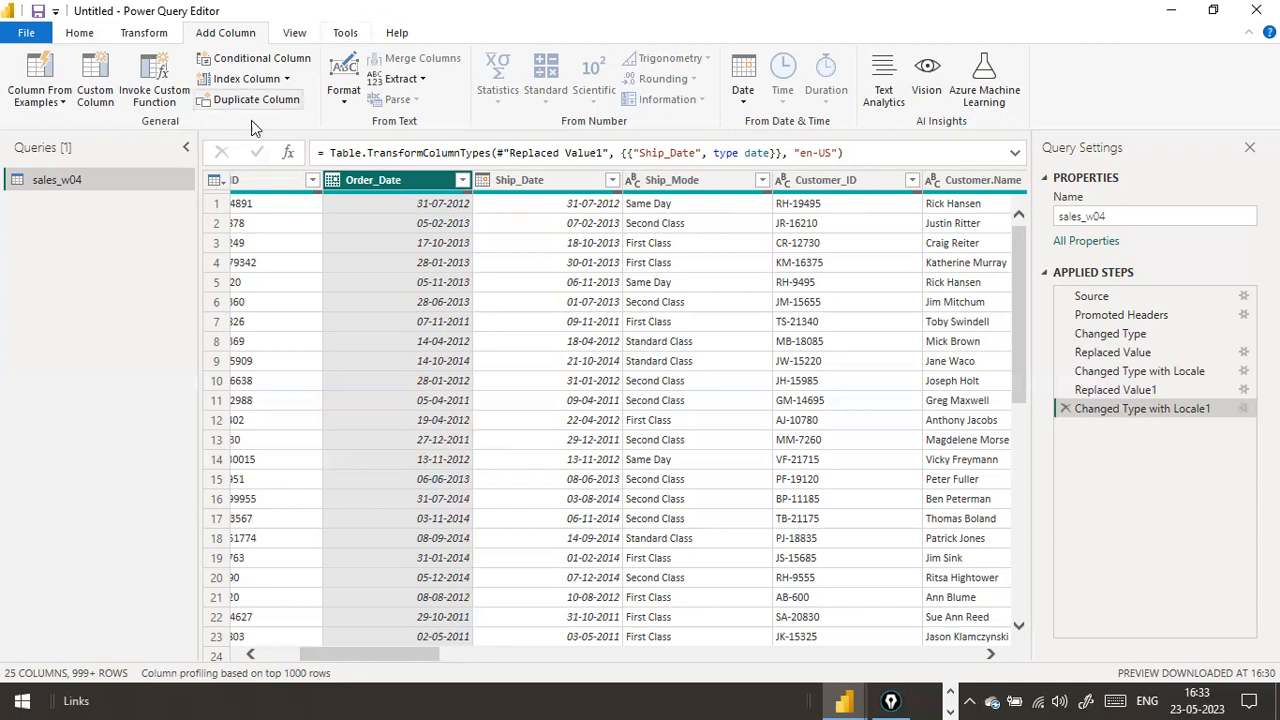
{"action": "left_click", "coordinate": [38, 100]}
{"action": "left_click", "coordinate": [60, 103]}
{"action": "left_click", "coordinate": [62, 106]}
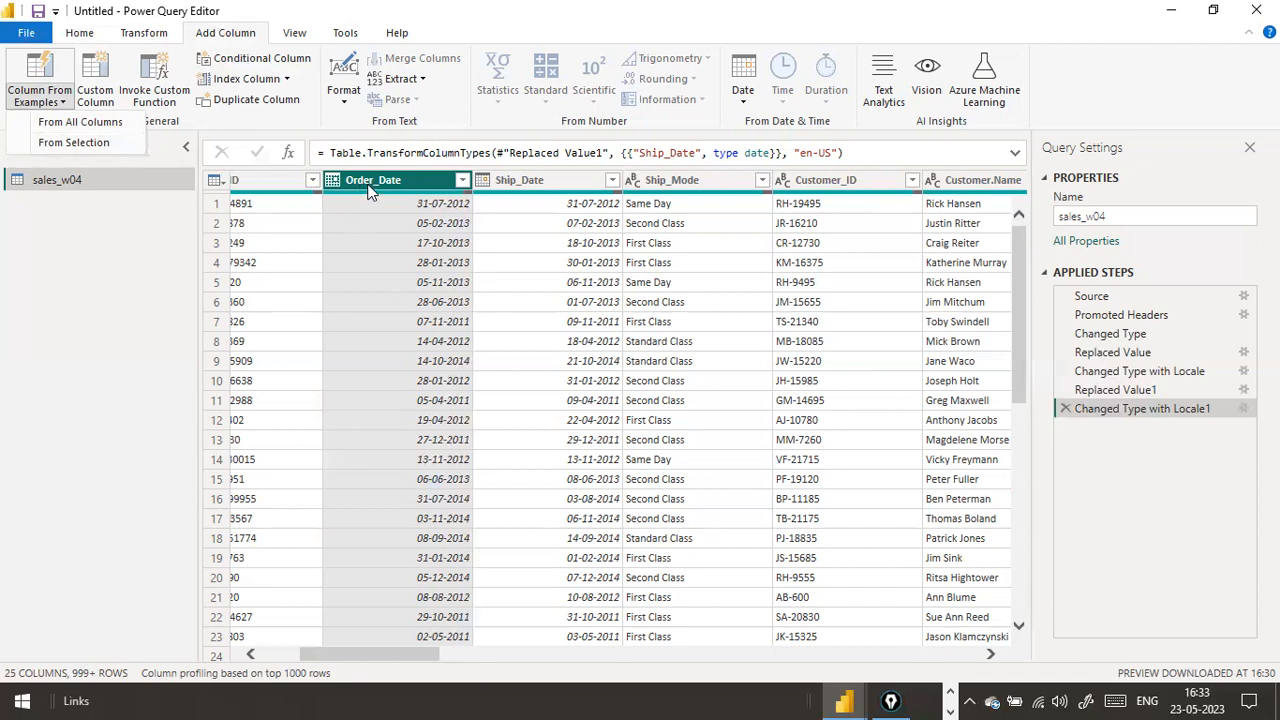
{"action": "left_click", "coordinate": [60, 104]}
{"action": "left_click", "coordinate": [60, 104]}
{"action": "left_click", "coordinate": [70, 146]}
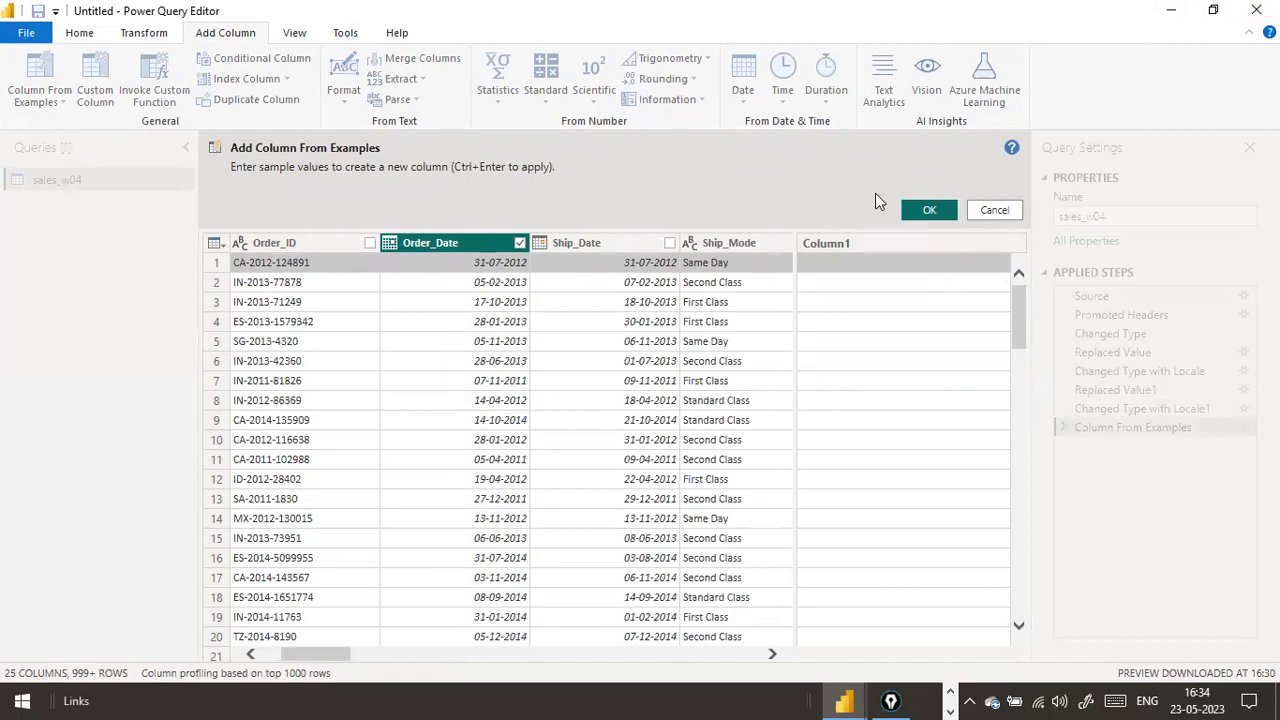
{"action": "key", "text": "alt+Tab"}
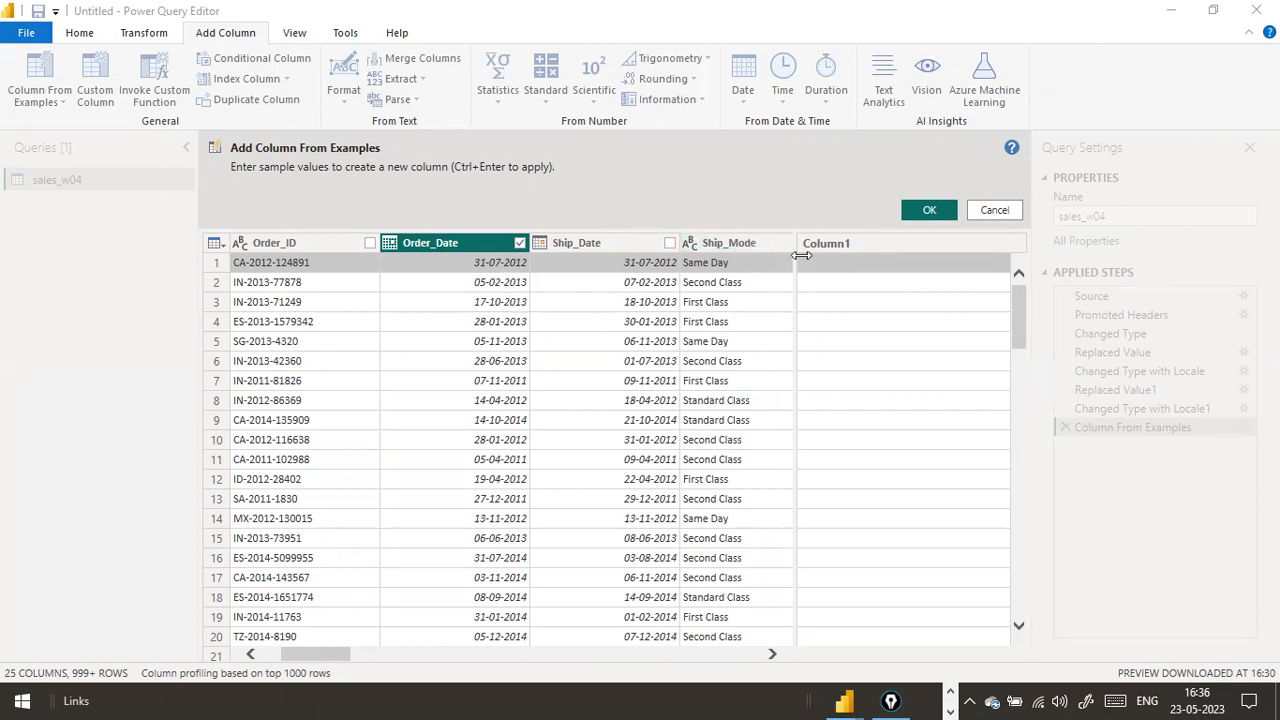
{"action": "left_click", "coordinate": [864, 268]}
{"action": "left_click", "coordinate": [865, 263]}
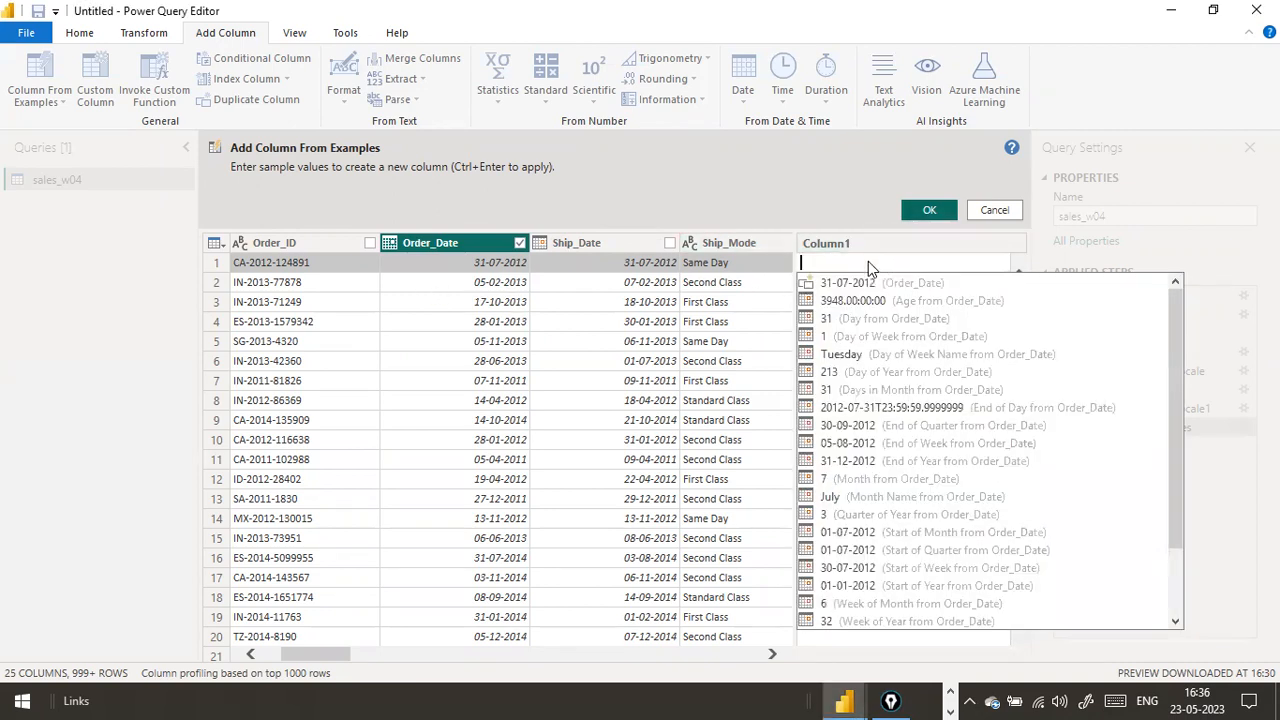
{"action": "type", "text": "2012"}
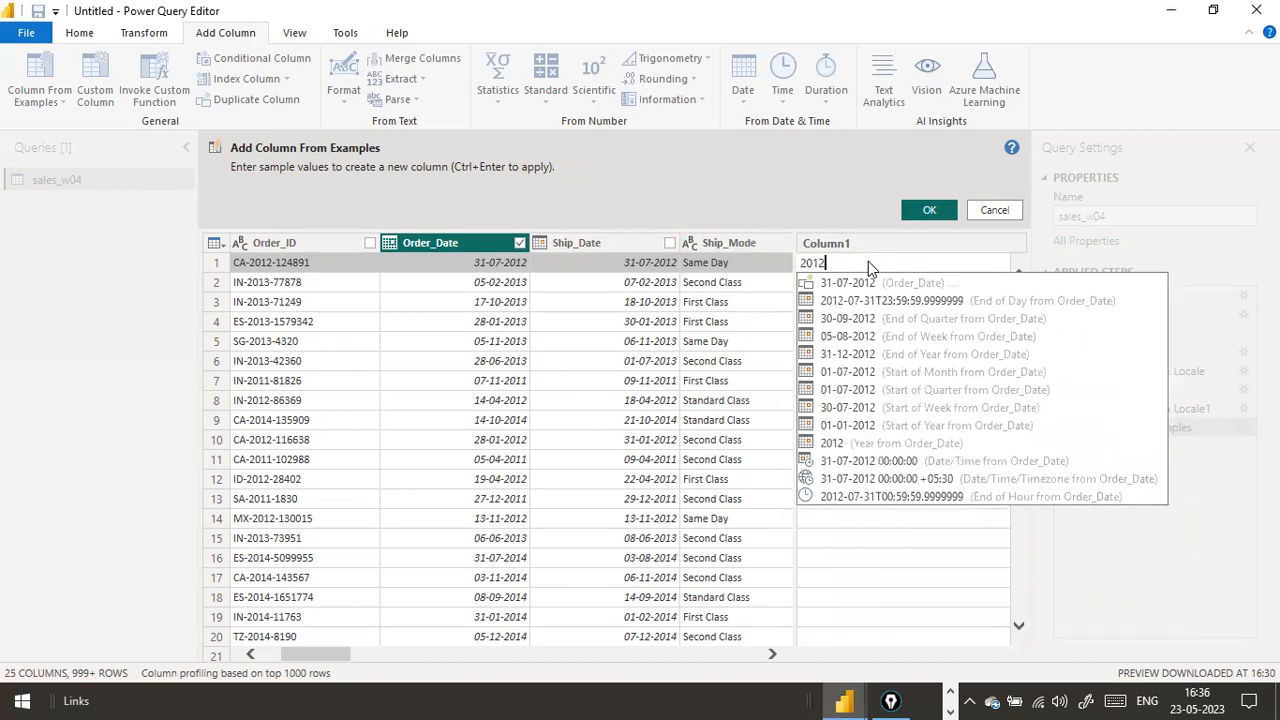
{"action": "type", "text": "-07-31"}
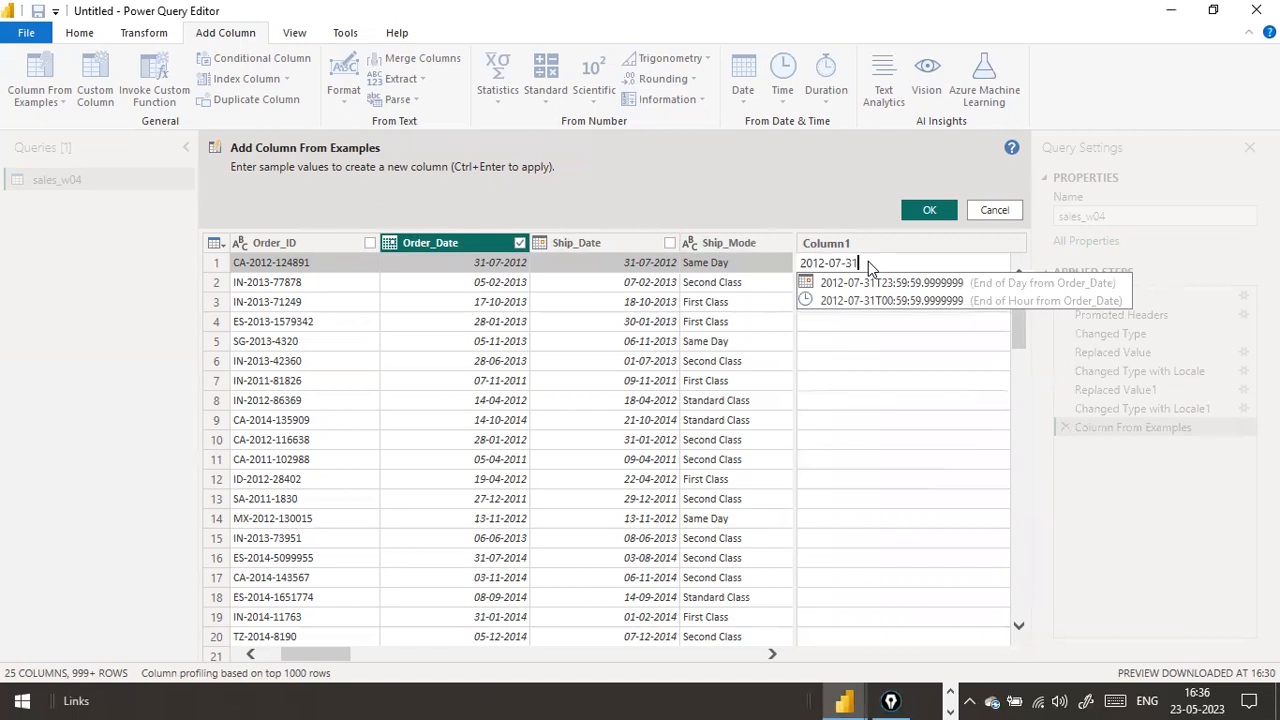
{"action": "key", "text": "Return"}
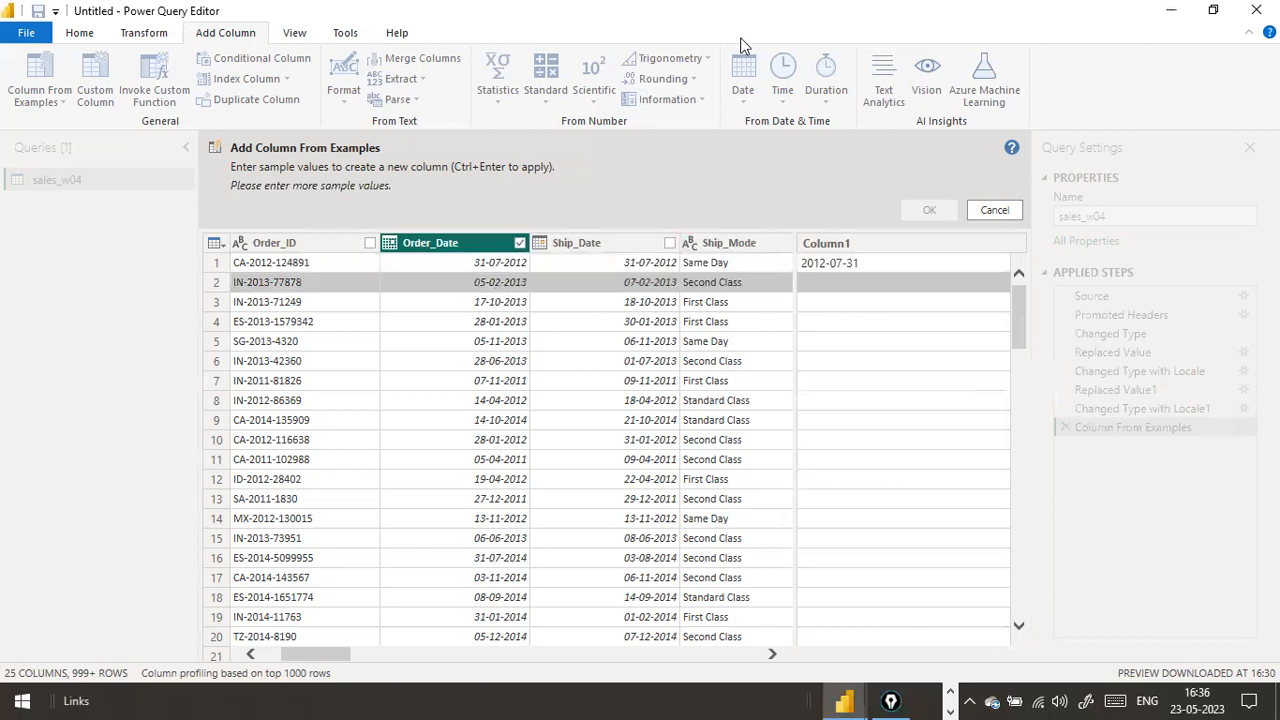
Enter 2013-02-05 as the second sample value in the new example column
{"action": "left_click", "coordinate": [834, 281]}
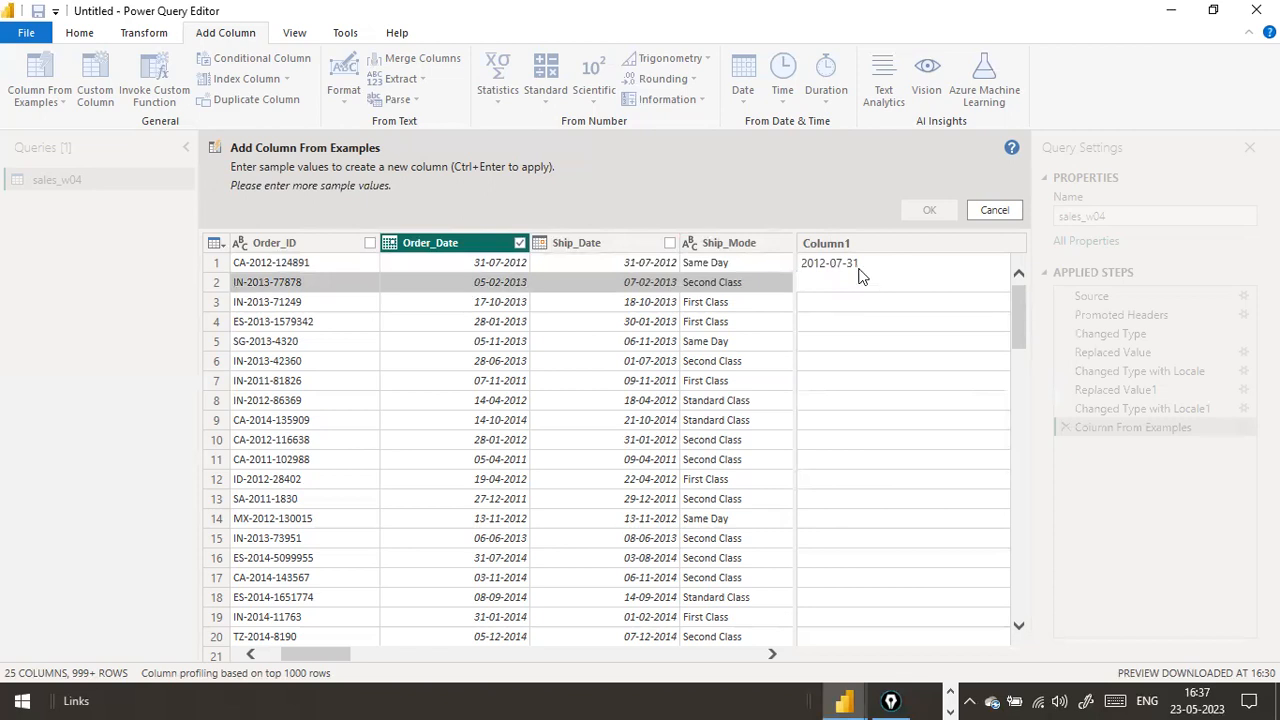
{"action": "left_click", "coordinate": [857, 267]}
{"action": "left_click", "coordinate": [860, 285]}
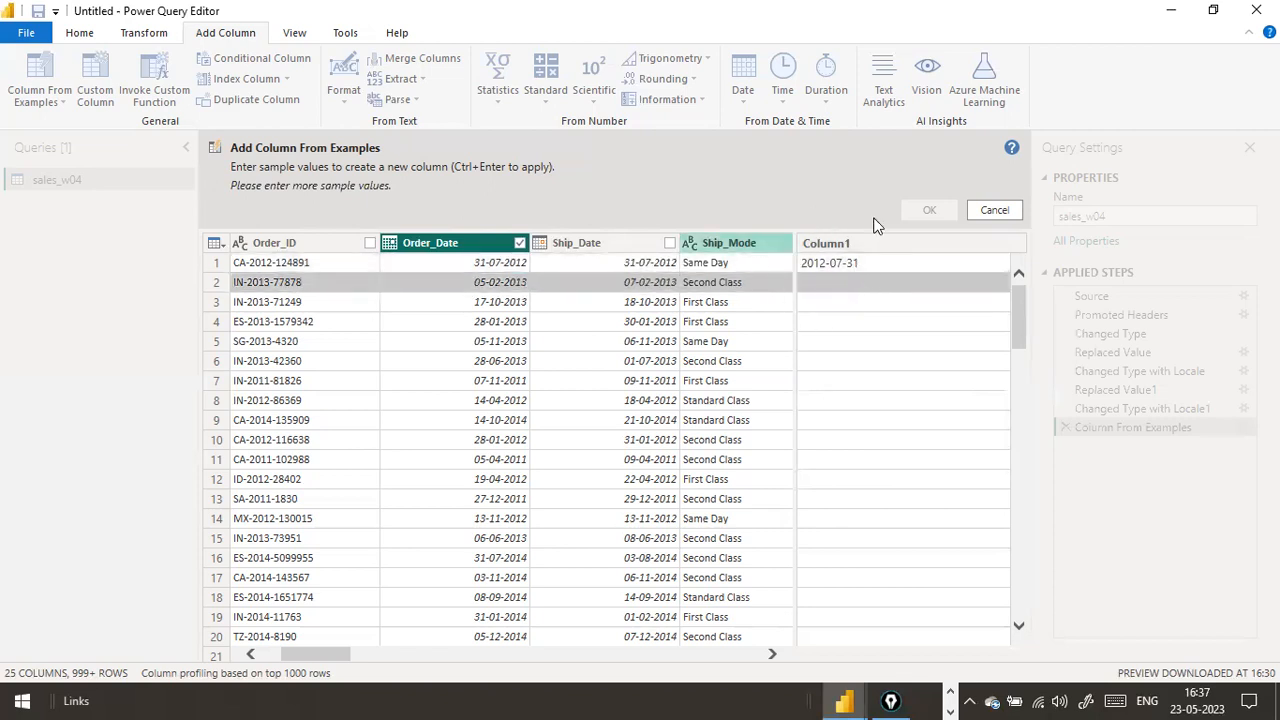
{"action": "left_click", "coordinate": [847, 288]}
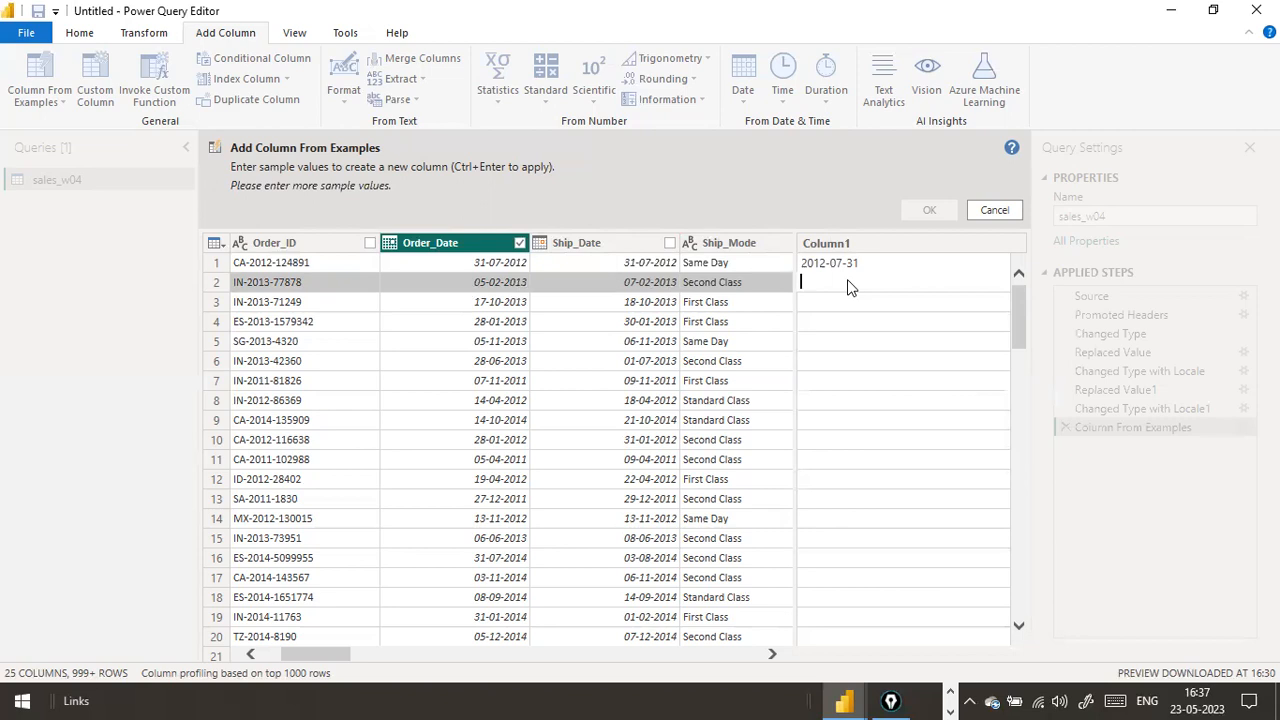
{"action": "type", "text": "2013-02-05"}
{"action": "key", "text": "Return"}
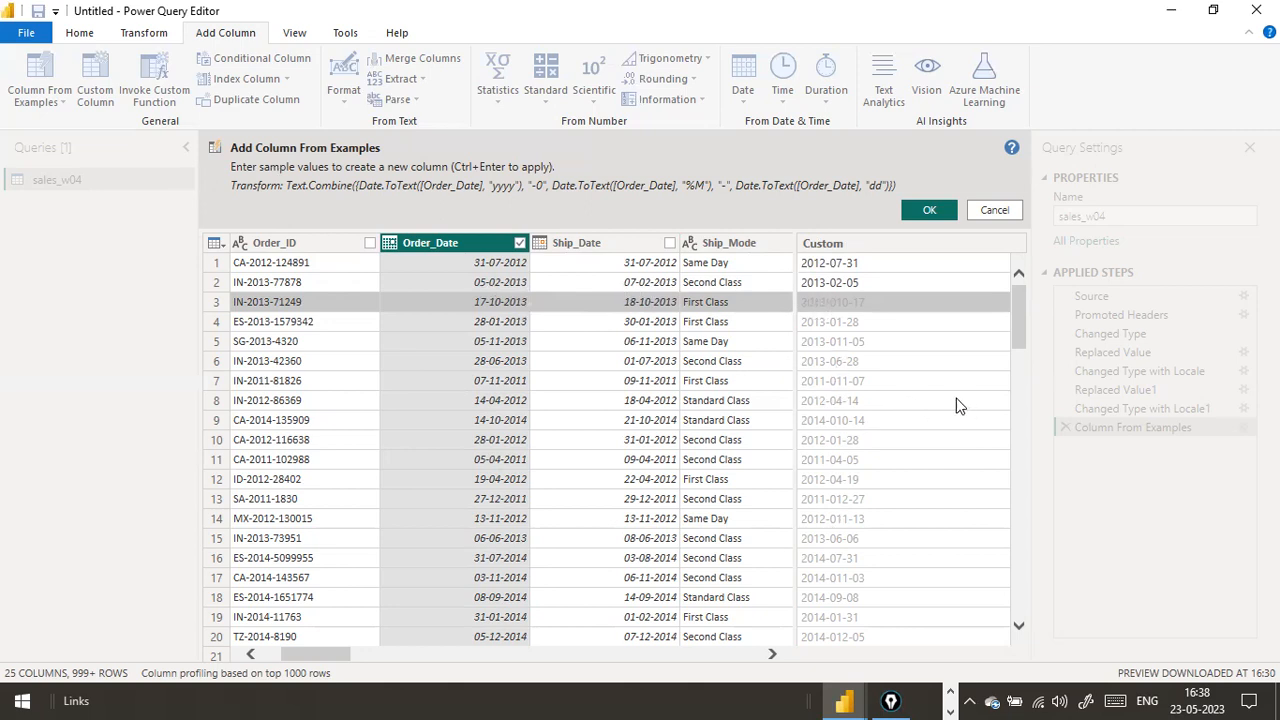
{"action": "left_click", "coordinate": [896, 400]}
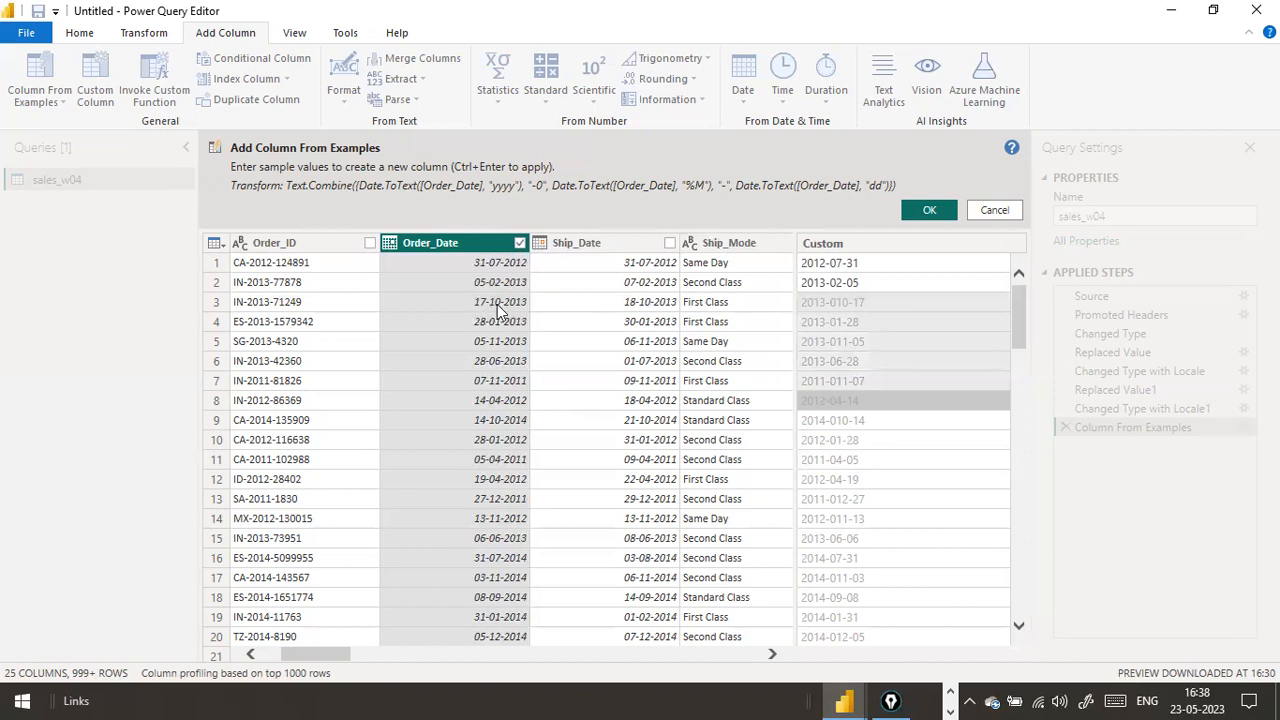
Enter 2013-10-17 as the third sample value in the example column
{"action": "left_click", "coordinate": [870, 306]}
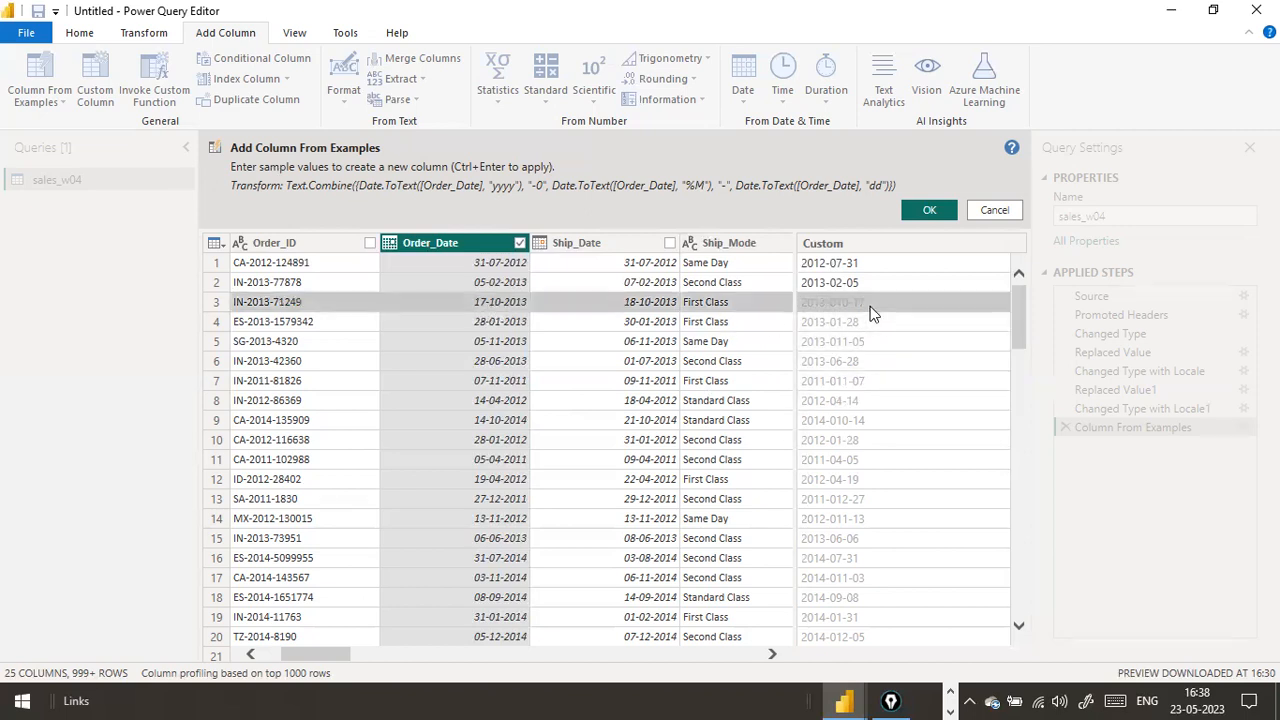
{"action": "type", "text": "201"}
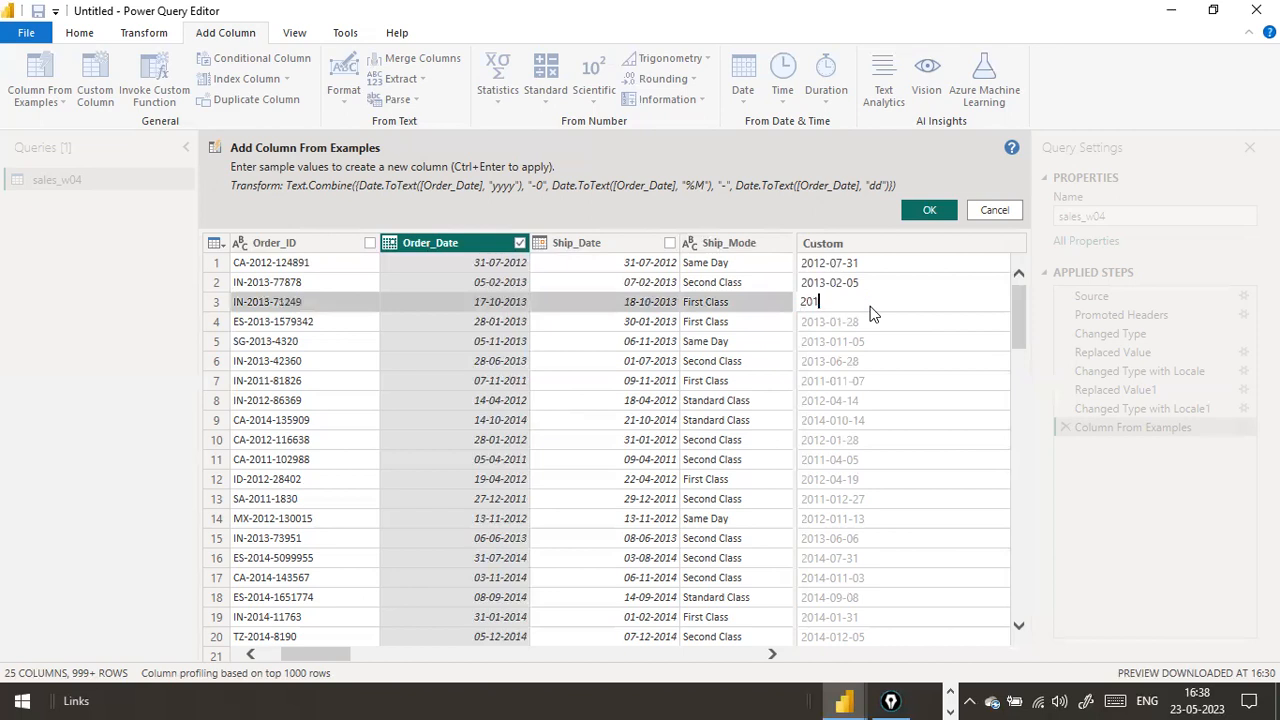
{"action": "type", "text": "3-10-17"}
{"action": "key", "text": "Return"}
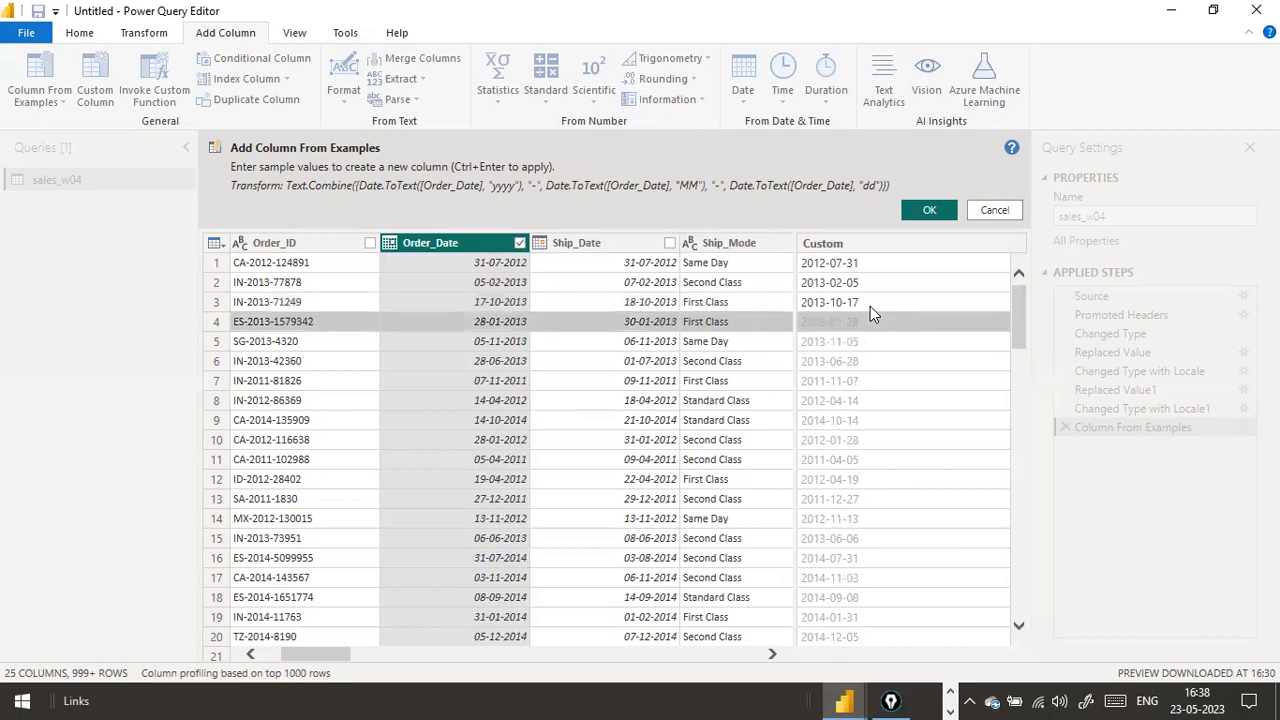
Review the previewed example values down the column and apply the column from examples
{"action": "scroll", "coordinate": [995, 405], "scroll_direction": "down", "scroll_amount": 1}
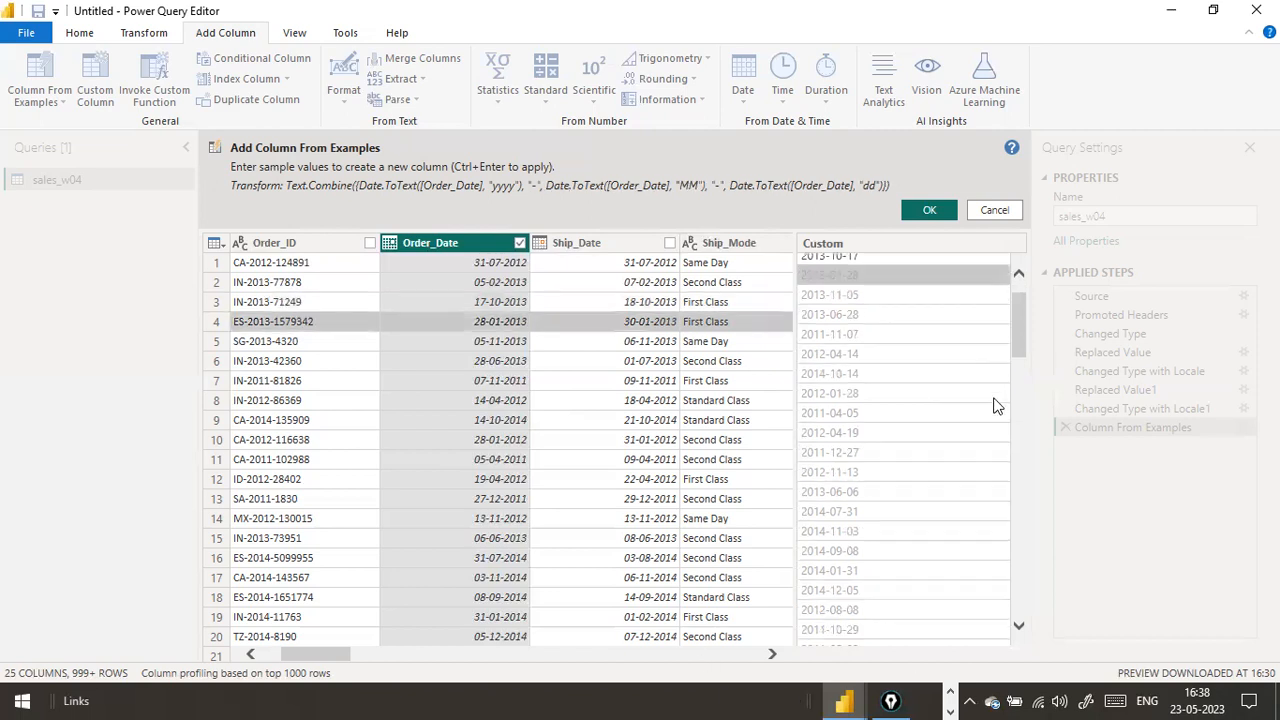
{"action": "scroll", "coordinate": [995, 405], "scroll_direction": "down", "scroll_amount": 7}
{"action": "scroll", "coordinate": [995, 405], "scroll_direction": "up", "scroll_amount": 7}
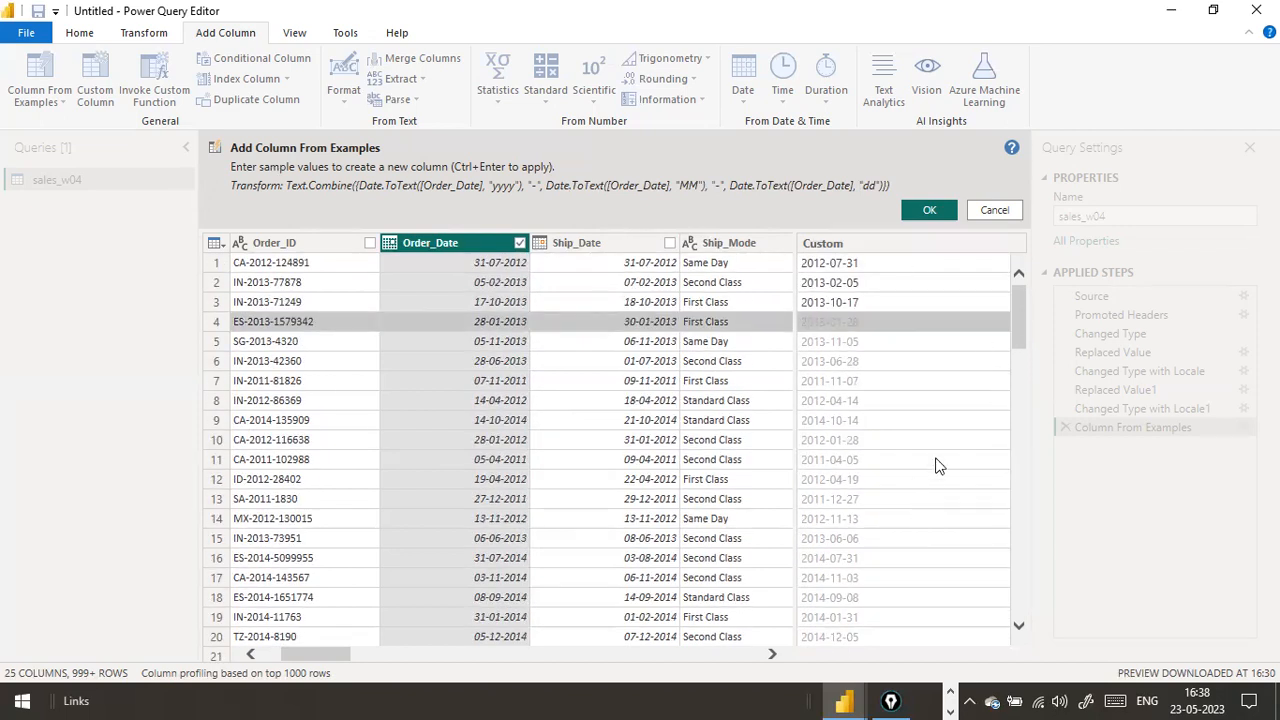
{"action": "scroll", "coordinate": [937, 465], "scroll_direction": "down", "scroll_amount": 18}
{"action": "scroll", "coordinate": [789, 328], "scroll_direction": "up", "scroll_amount": 18}
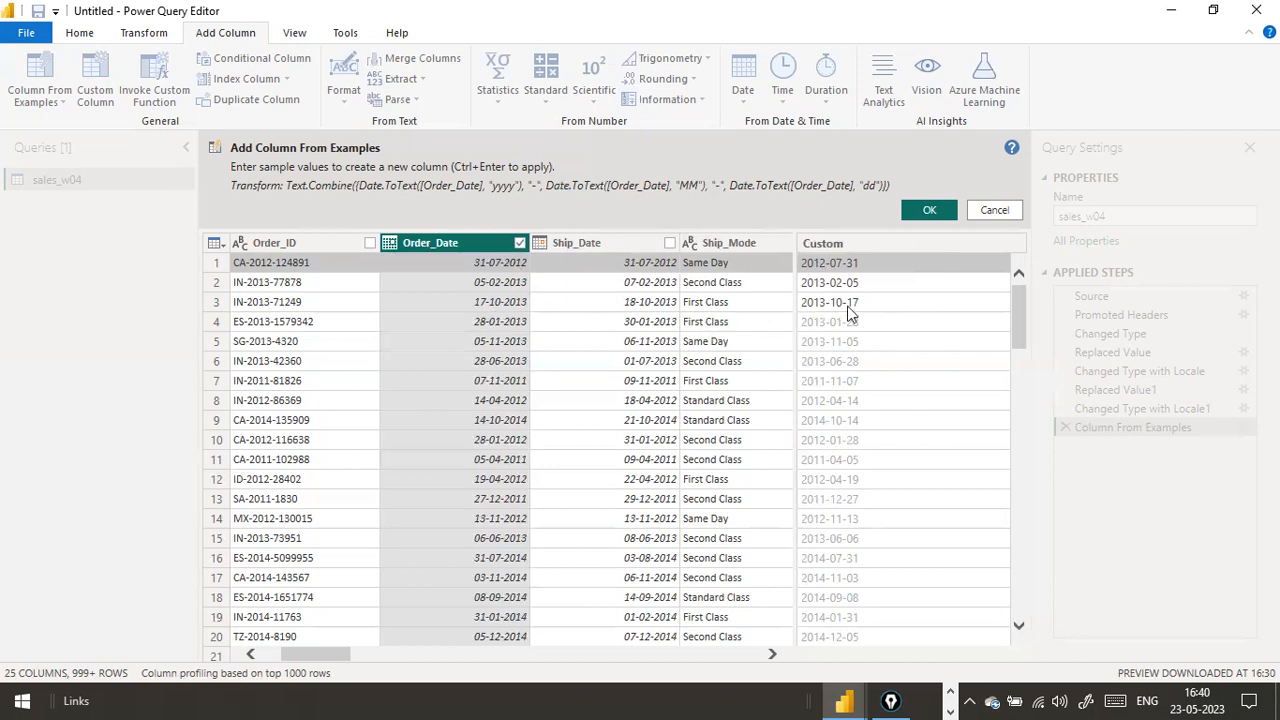
{"action": "left_click", "coordinate": [846, 306]}
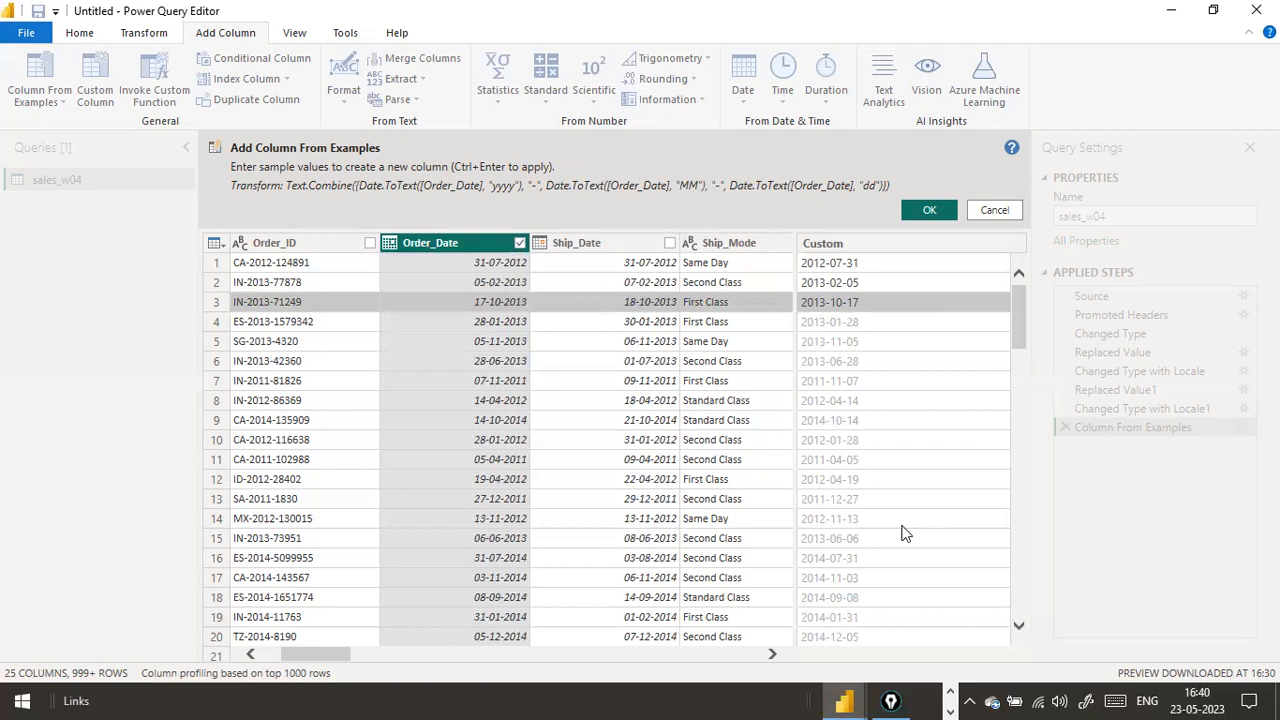
{"action": "left_click", "coordinate": [930, 212]}
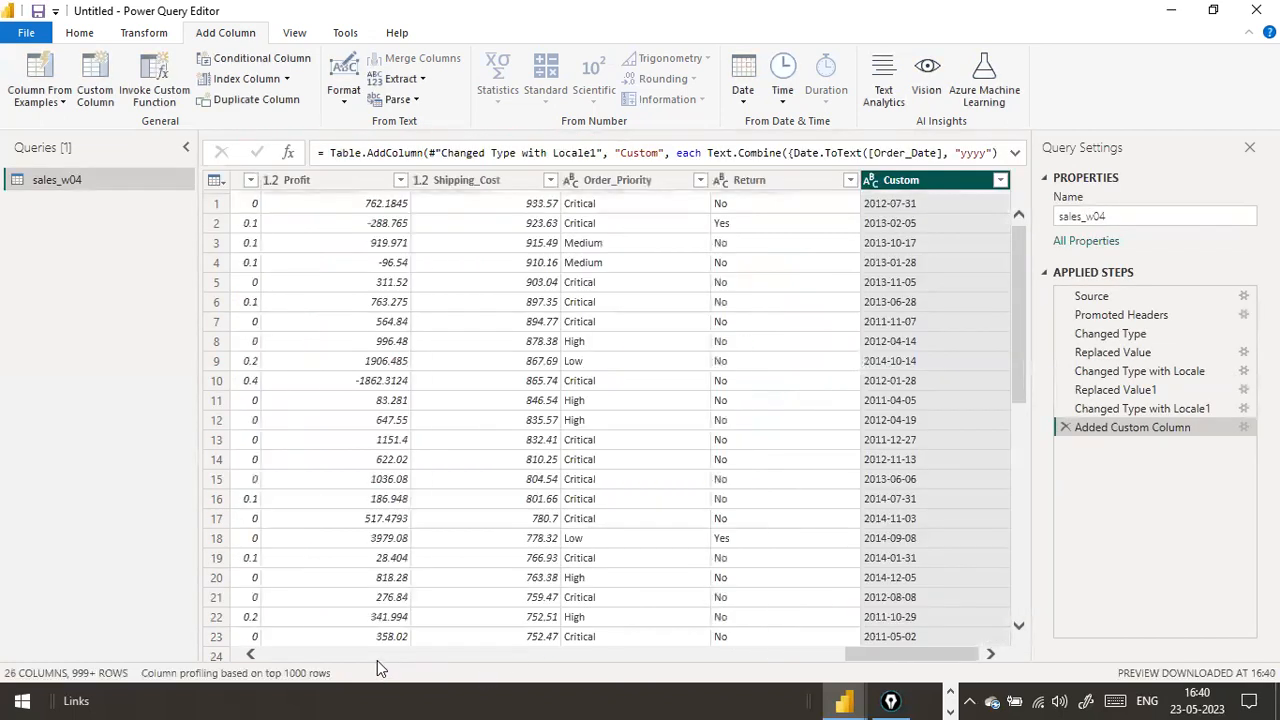
Rename the new custom column to Order_dateE_yyyymmdd
{"action": "double_click", "coordinate": [909, 180]}
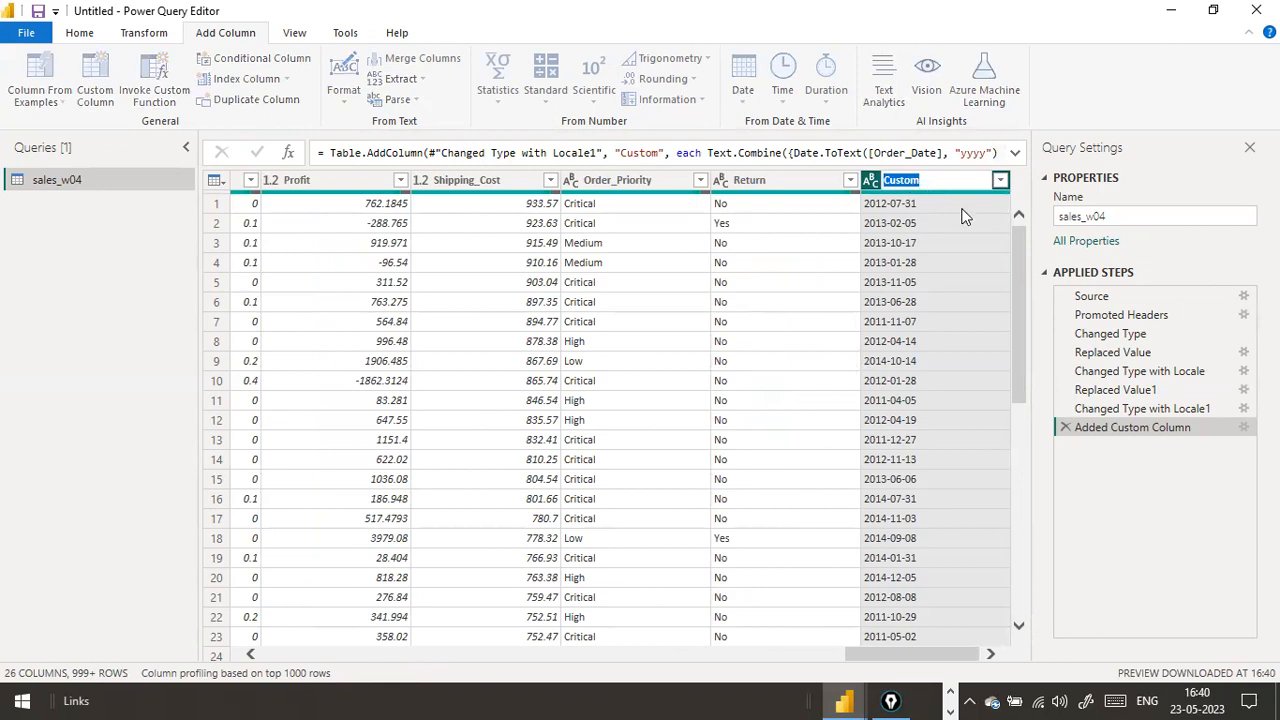
{"action": "type", "text": "Order_dateE_yyyymmdd"}
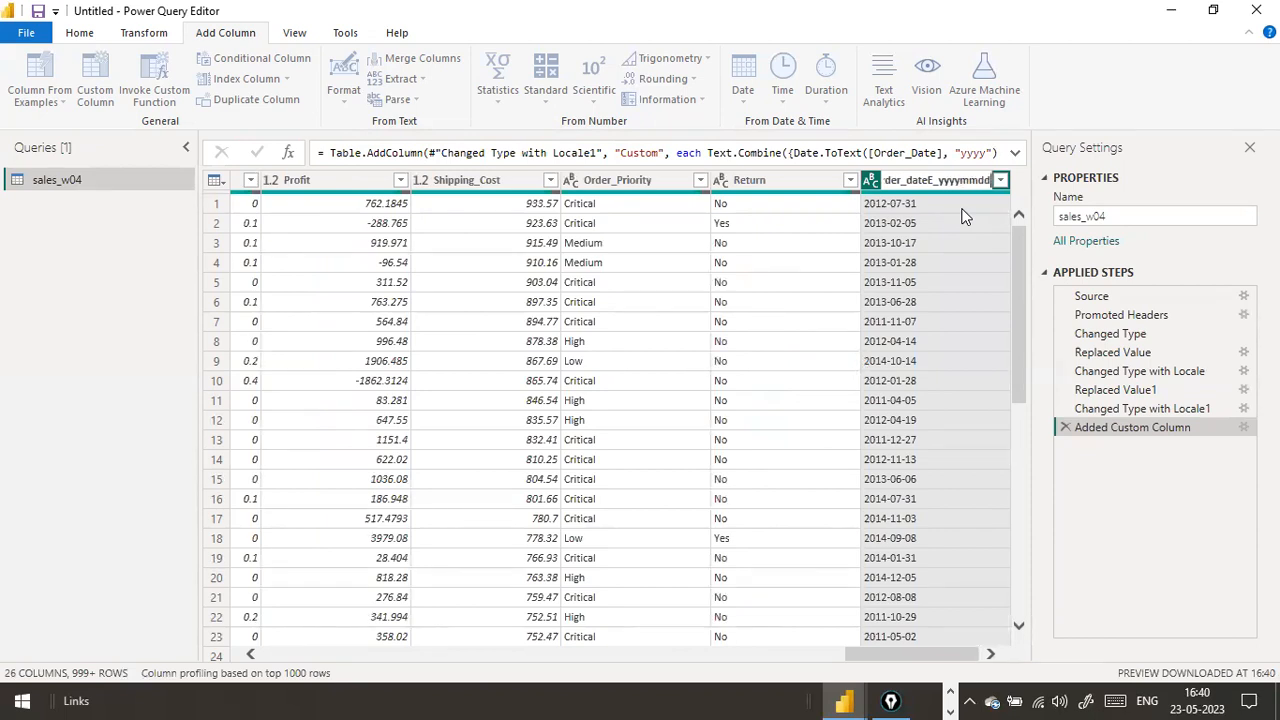
{"action": "key", "text": "Return"}
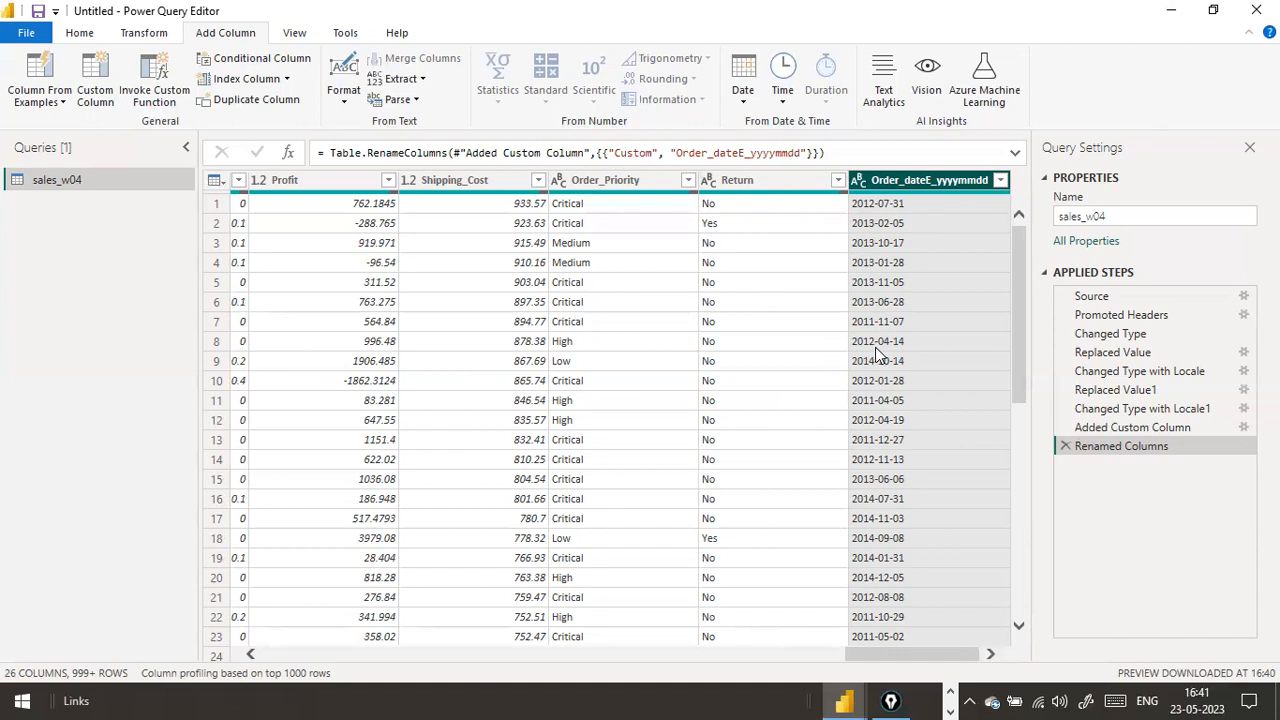
Step through the Added Custom Column and Renamed Columns steps and browse across the table's columns
{"action": "left_click", "coordinate": [1123, 428]}
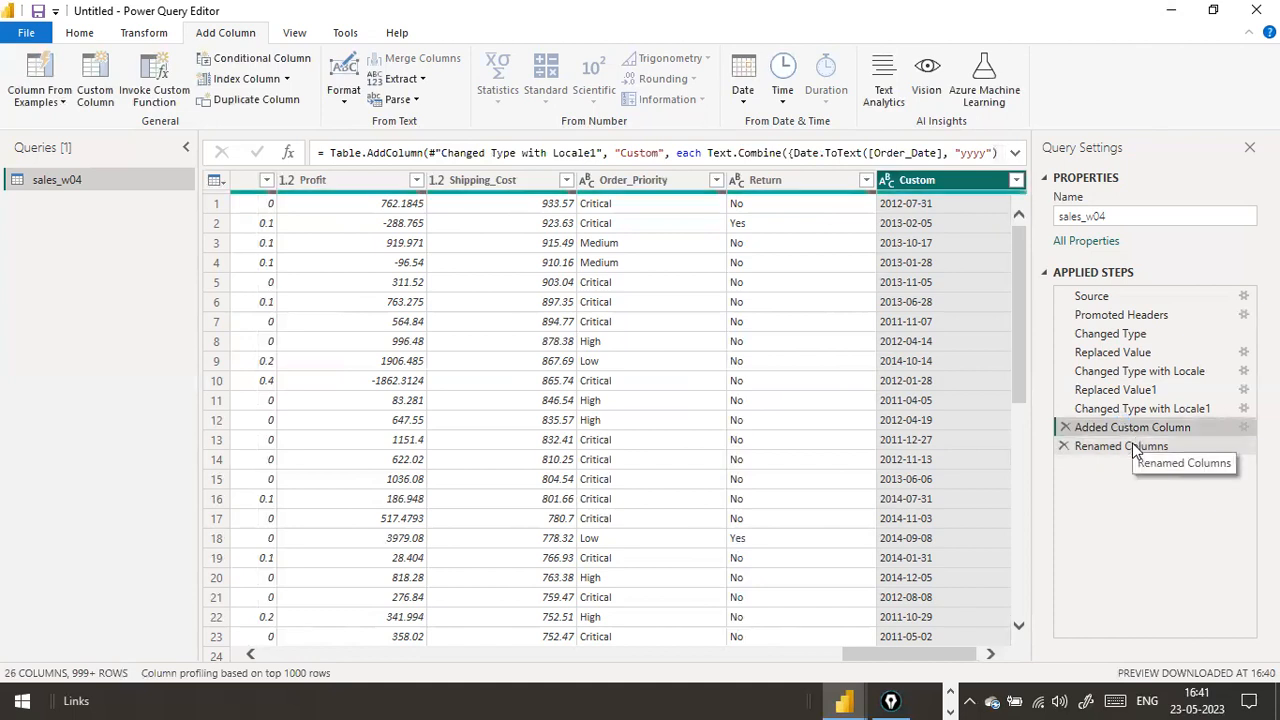
{"action": "left_click", "coordinate": [1117, 447]}
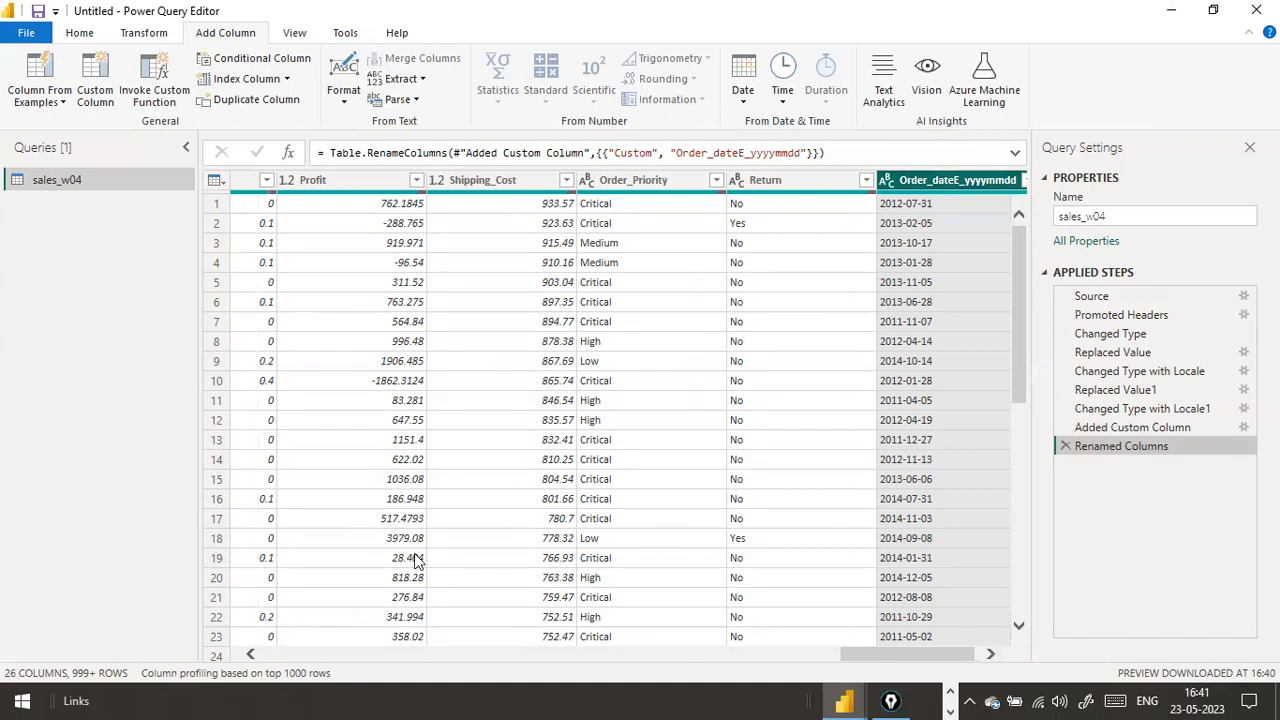
{"action": "left_click_drag", "start_coordinate": [864, 652], "coordinate": [365, 545]}
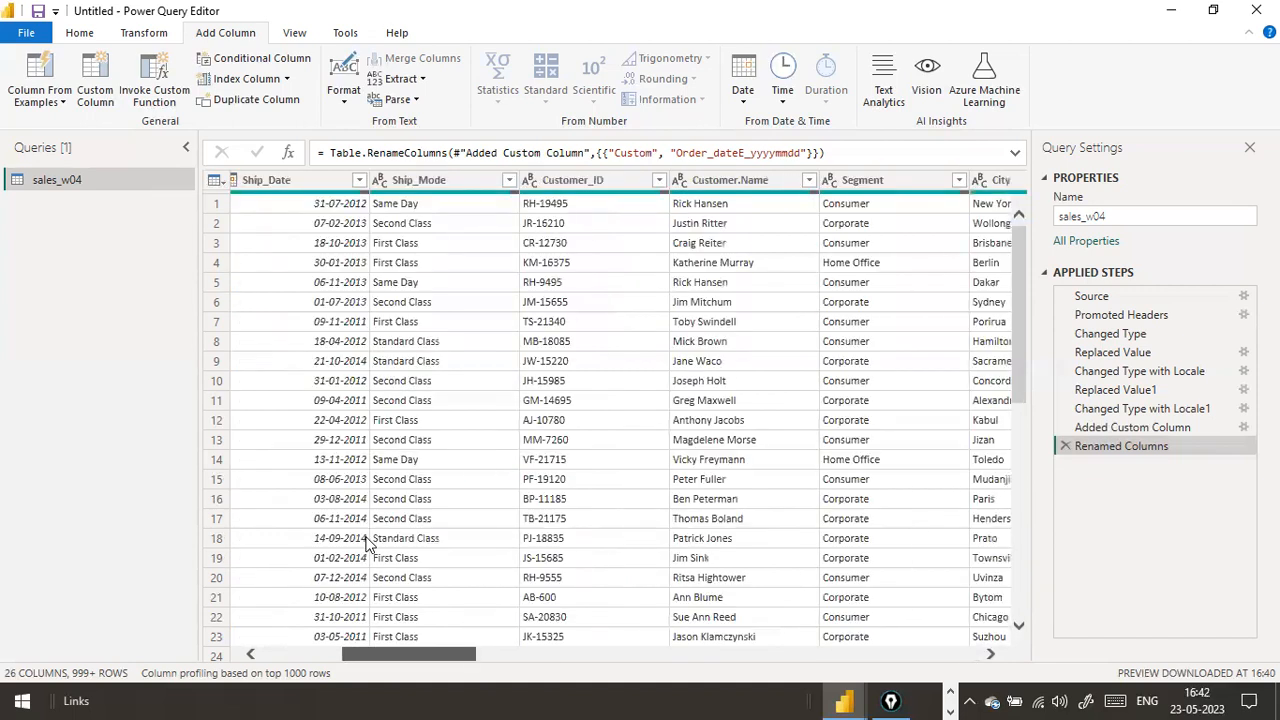
{"action": "scroll", "coordinate": [365, 543], "scroll_direction": "right", "scroll_amount": 3}
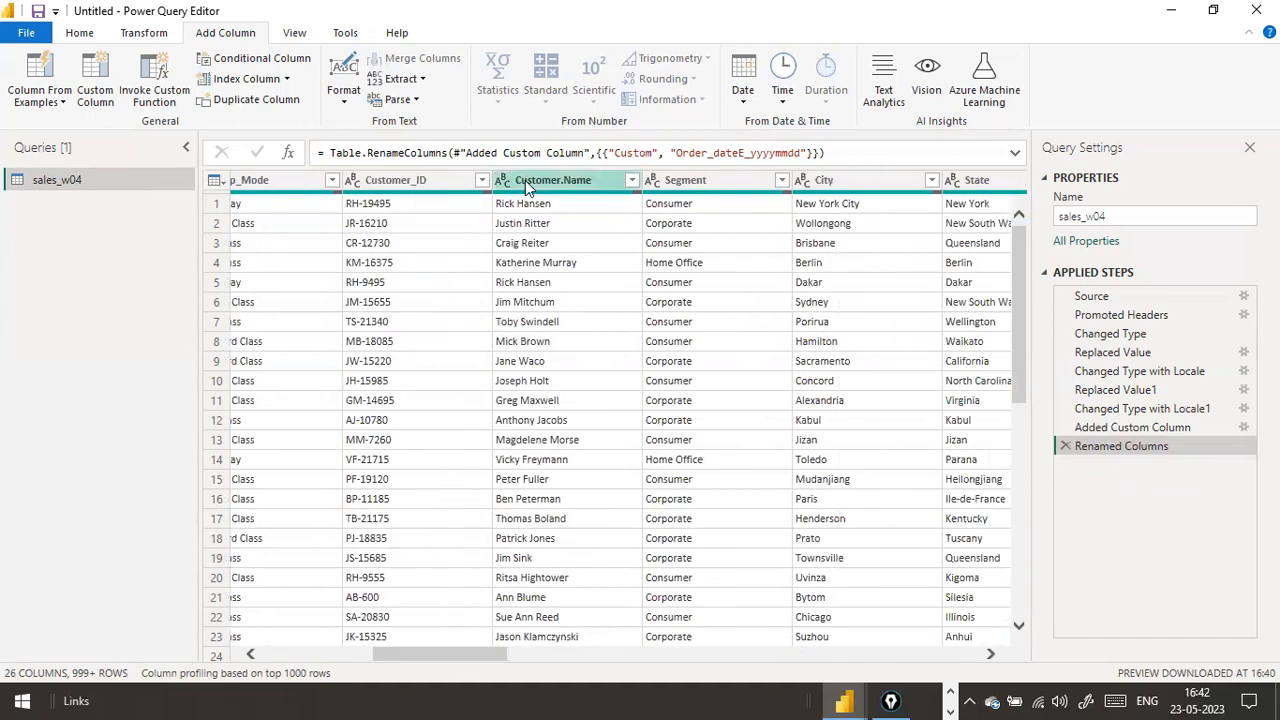
{"action": "scroll", "coordinate": [515, 592], "scroll_direction": "down", "scroll_amount": 3}
{"action": "scroll", "coordinate": [515, 592], "scroll_direction": "up", "scroll_amount": 3}
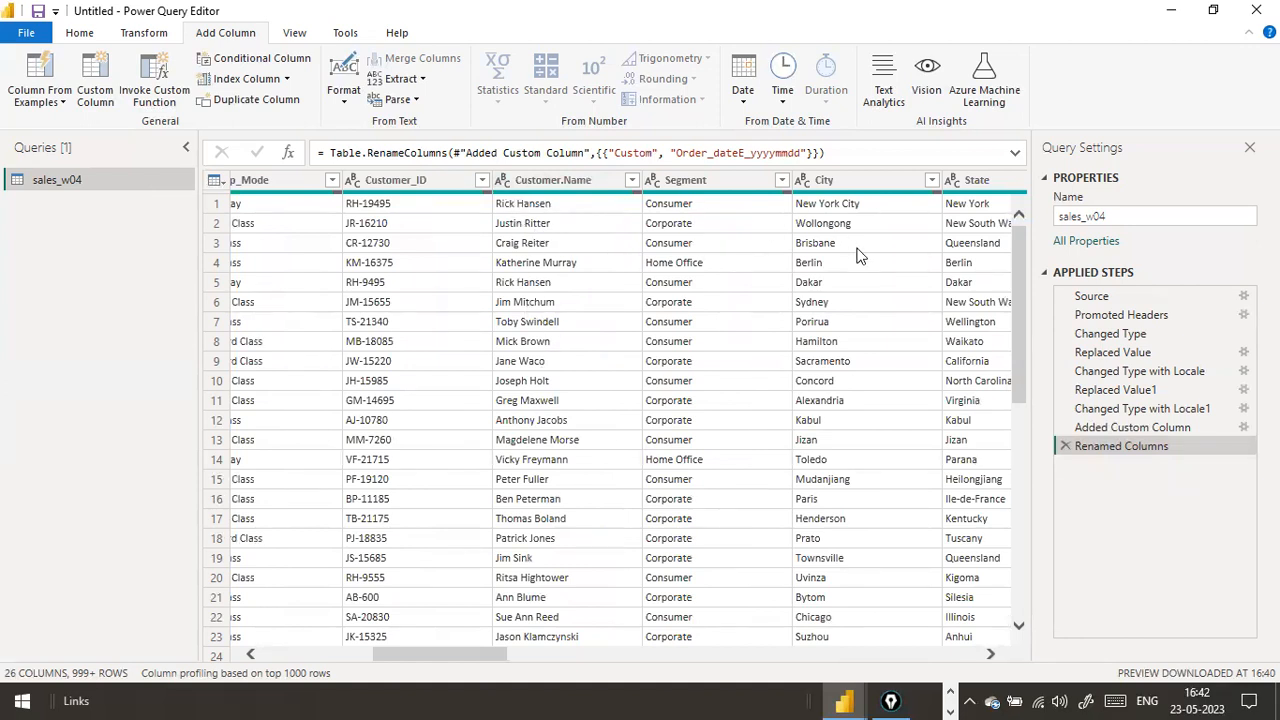
{"action": "left_click_drag", "start_coordinate": [428, 660], "coordinate": [516, 657]}
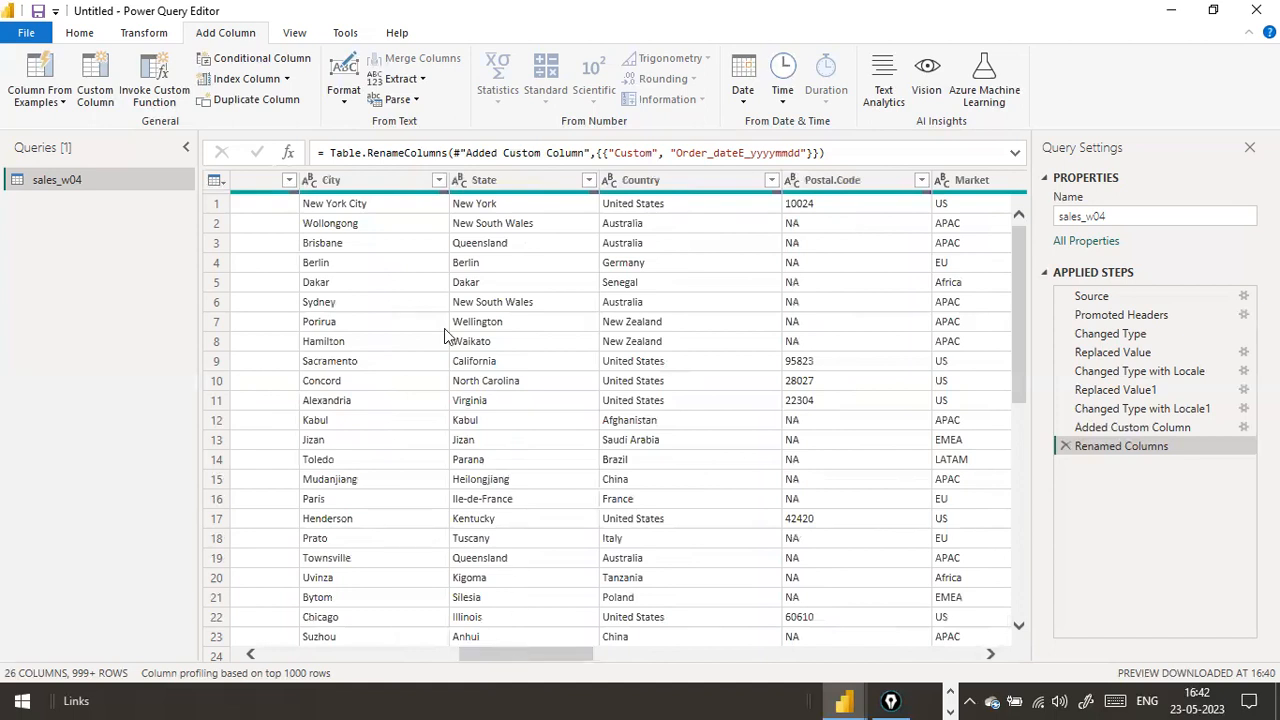
Merge the Country and State columns with a Space separator into a new column named Country State
{"action": "left_click", "coordinate": [384, 191]}
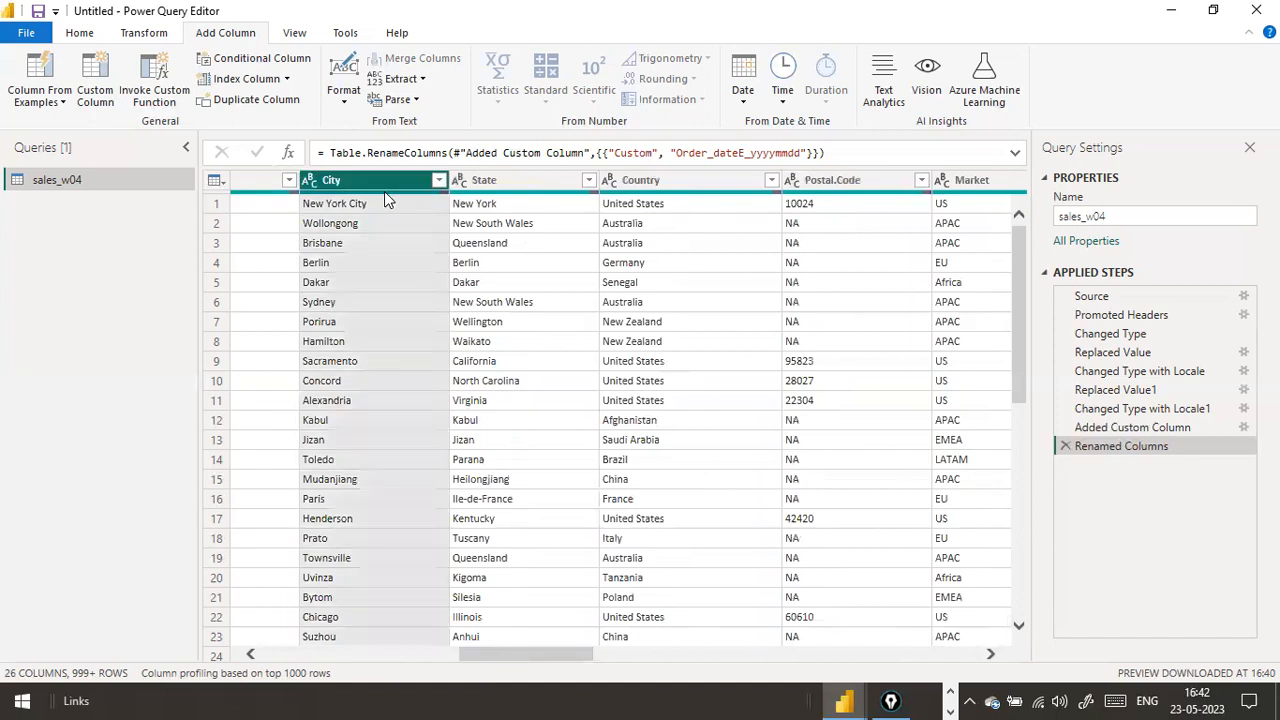
{"action": "left_click", "coordinate": [536, 180]}
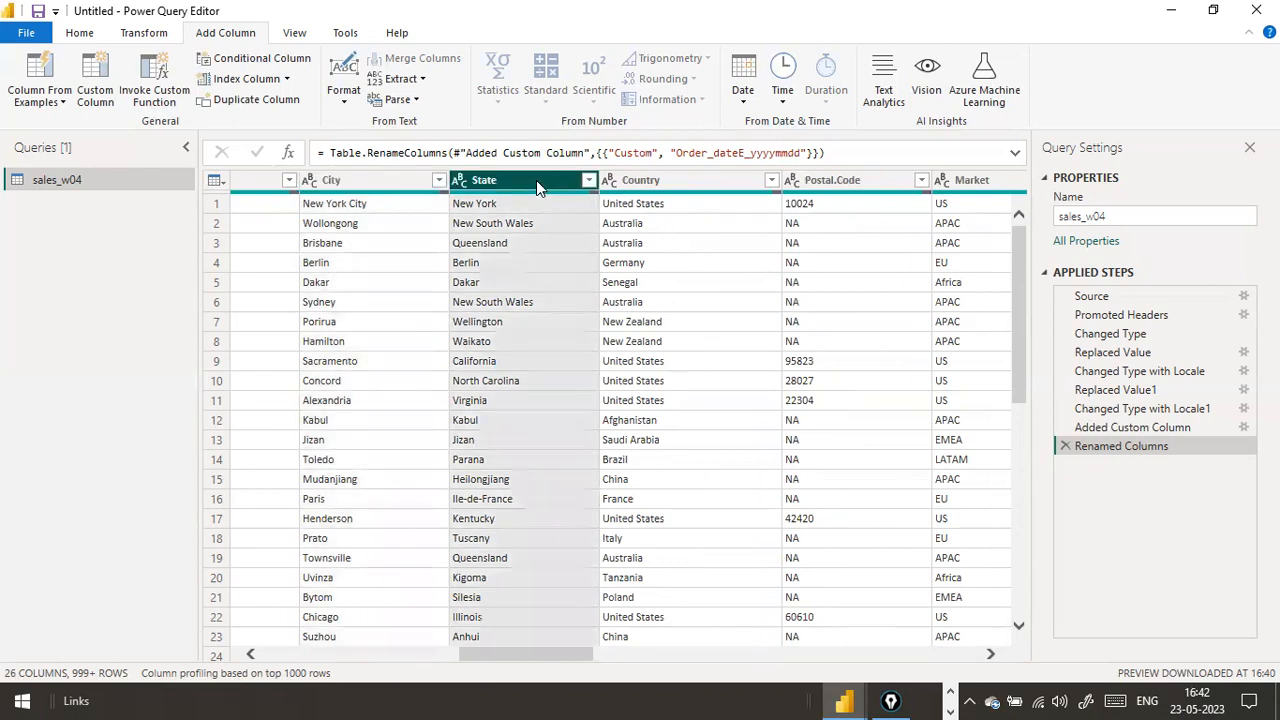
{"action": "left_click", "coordinate": [638, 181], "text": "ctrl"}
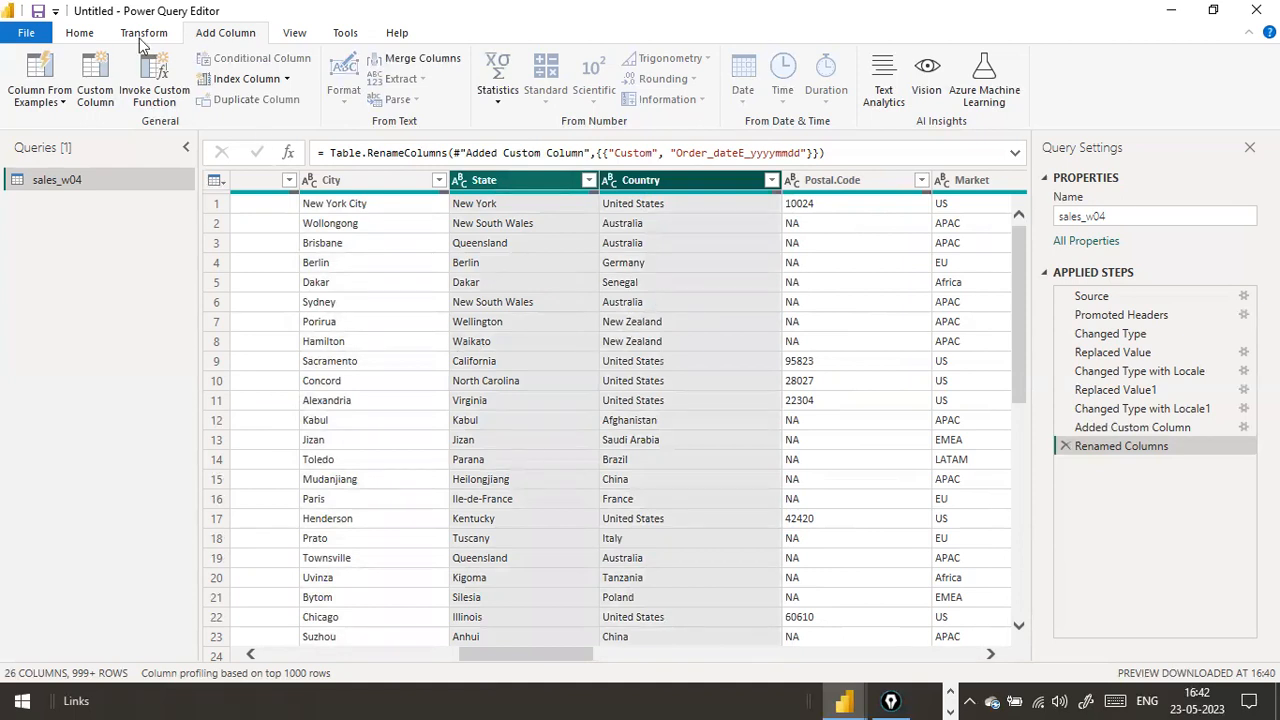
{"action": "left_click", "coordinate": [459, 180]}
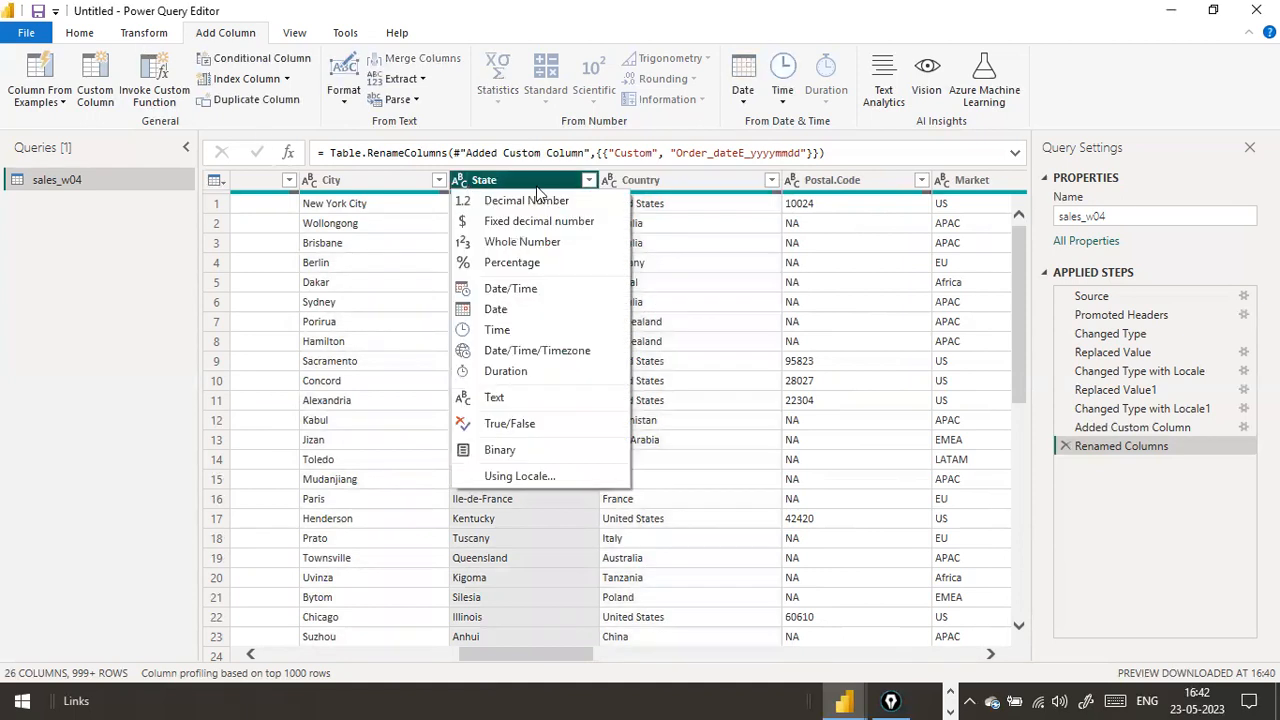
{"action": "left_click", "coordinate": [680, 185]}
{"action": "left_click", "coordinate": [490, 182], "text": "ctrl"}
{"action": "right_click", "coordinate": [505, 180]}
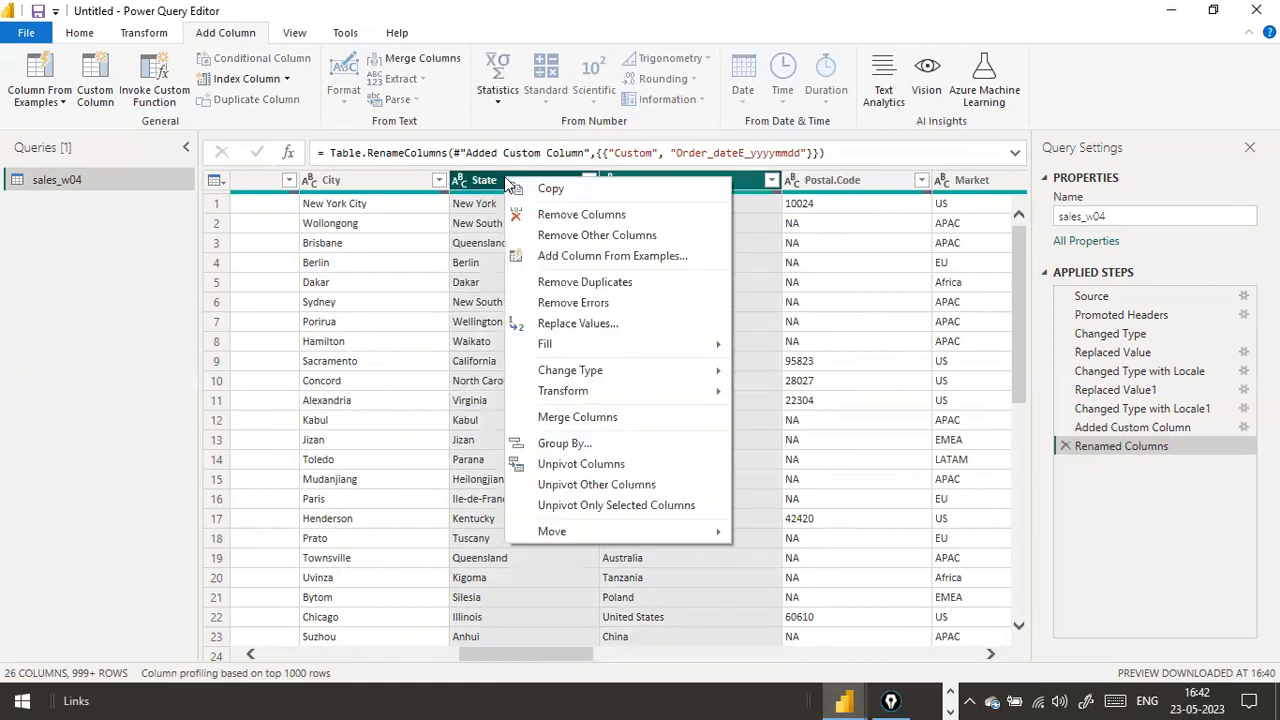
{"action": "left_click", "coordinate": [581, 418]}
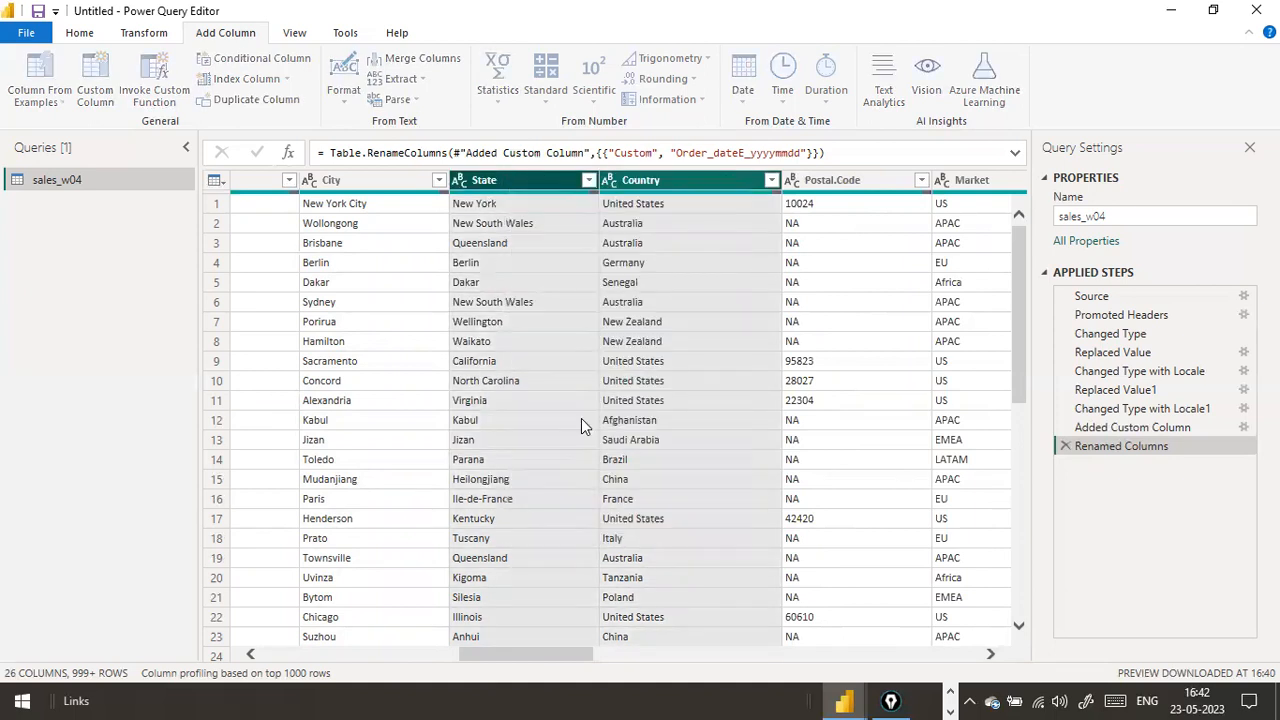
{"action": "left_click", "coordinate": [518, 336]}
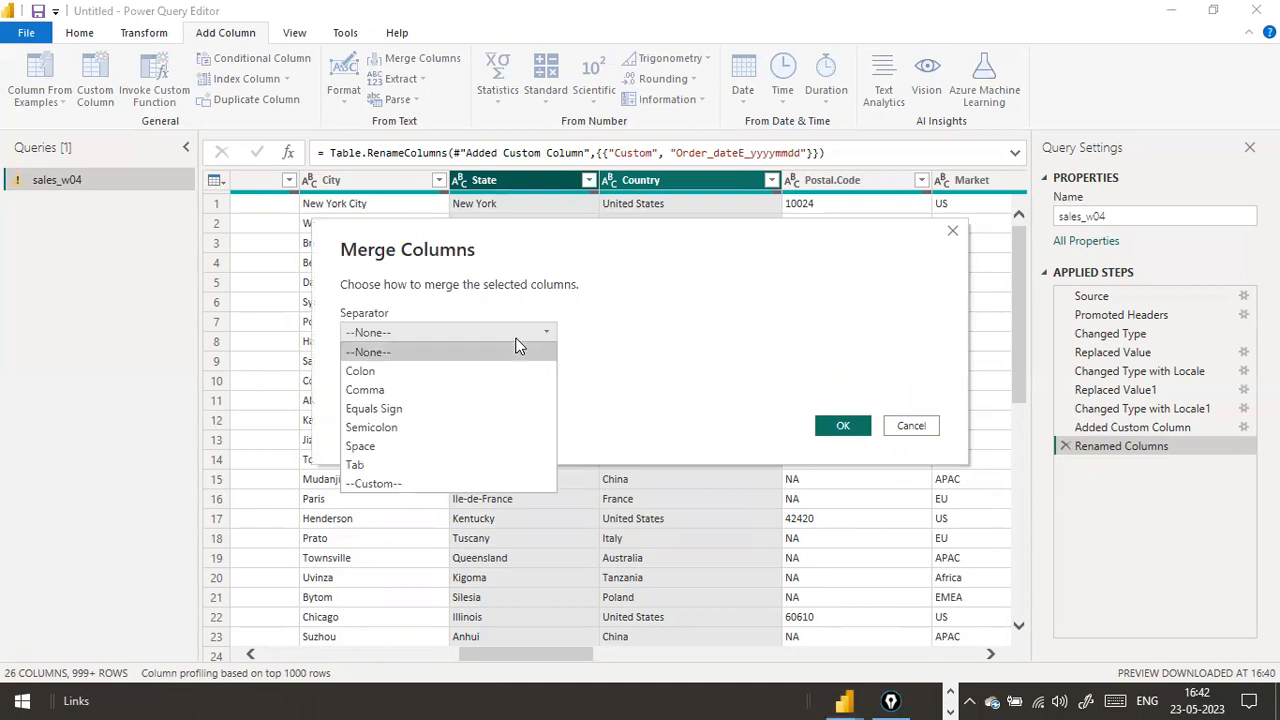
{"action": "left_click", "coordinate": [420, 446]}
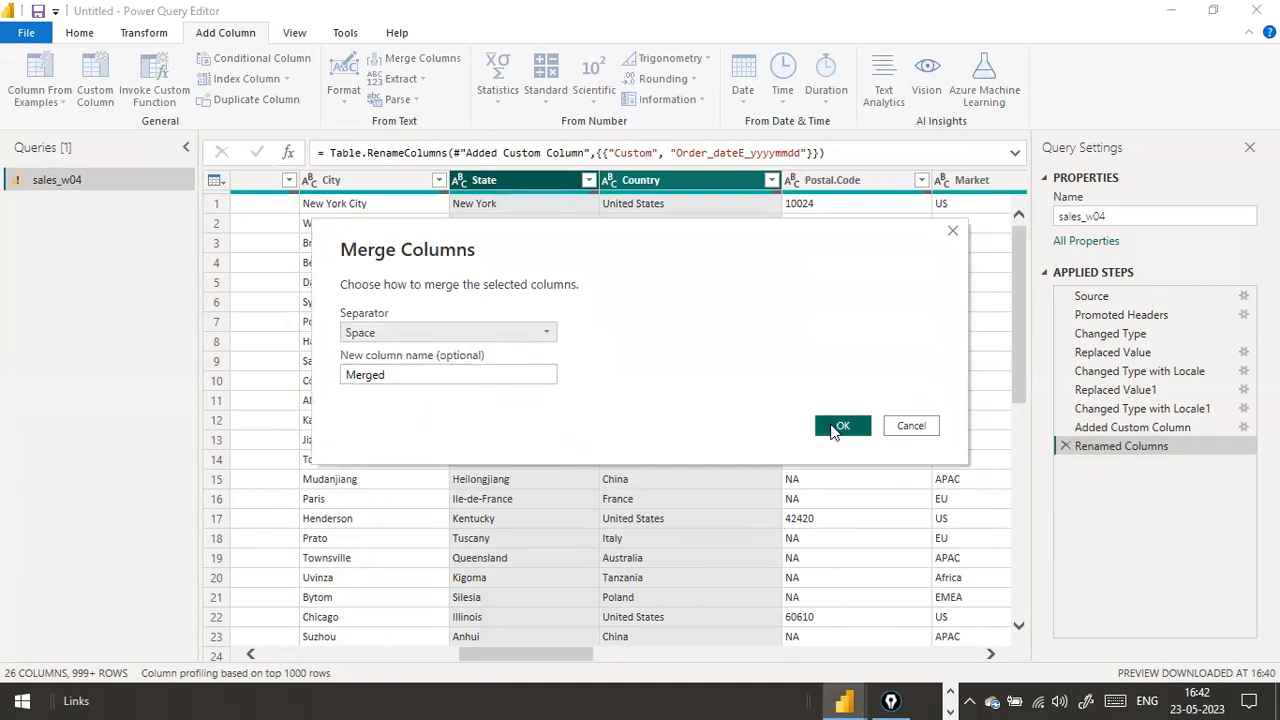
{"action": "left_click_drag", "start_coordinate": [489, 370], "coordinate": [155, 344]}
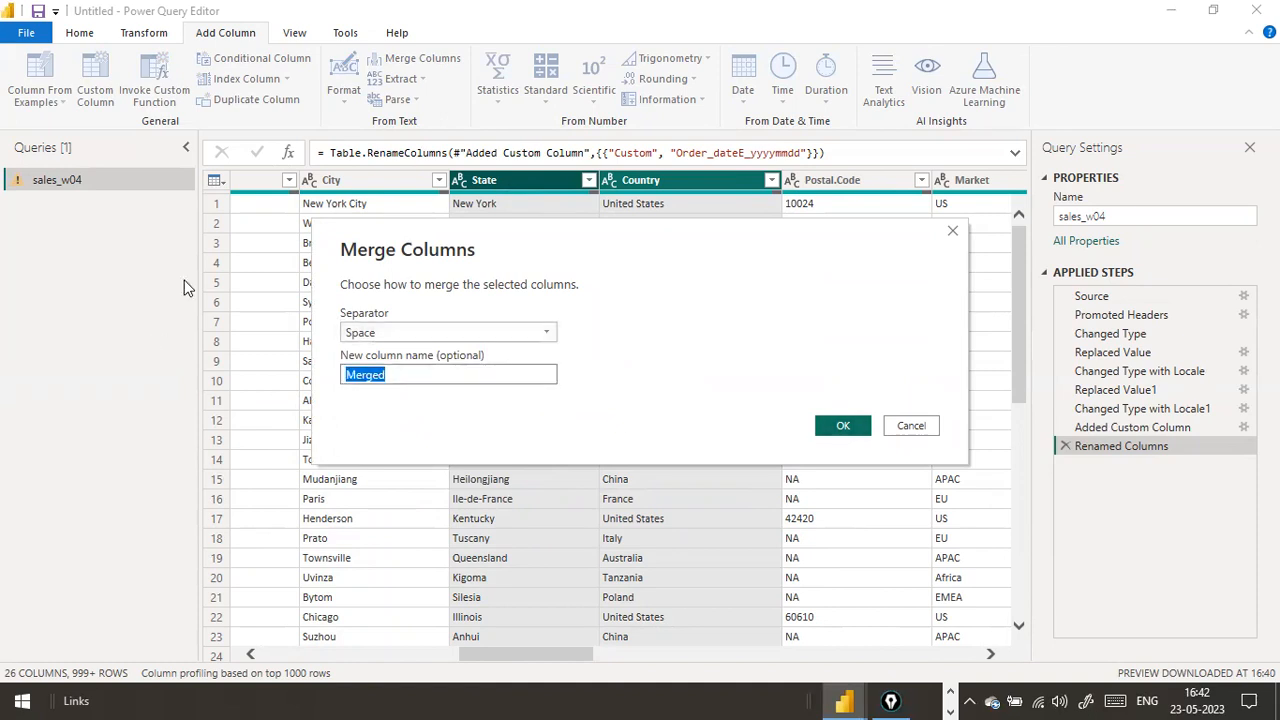
{"action": "type", "text": "Country State"}
{"action": "key", "text": "Return"}
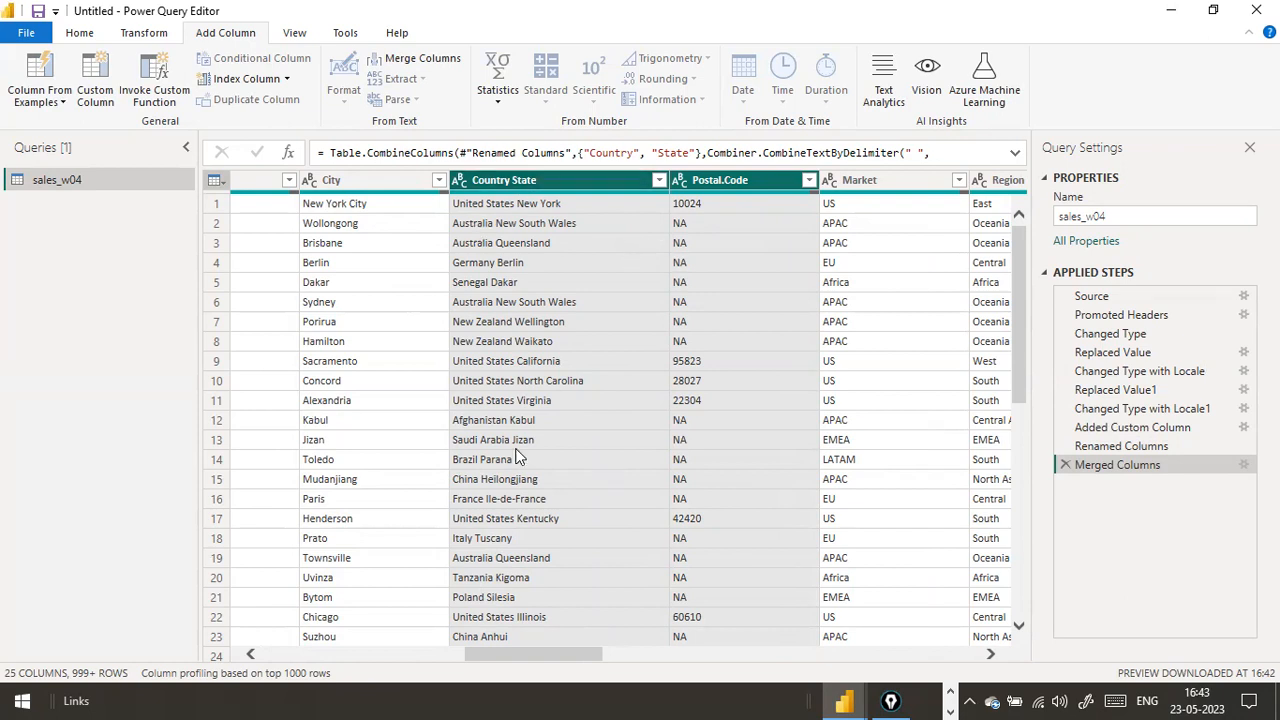
Examine the Added Custom Column step's formula in the expanded formula bar
{"action": "left_click_drag", "start_coordinate": [503, 660], "coordinate": [531, 656]}
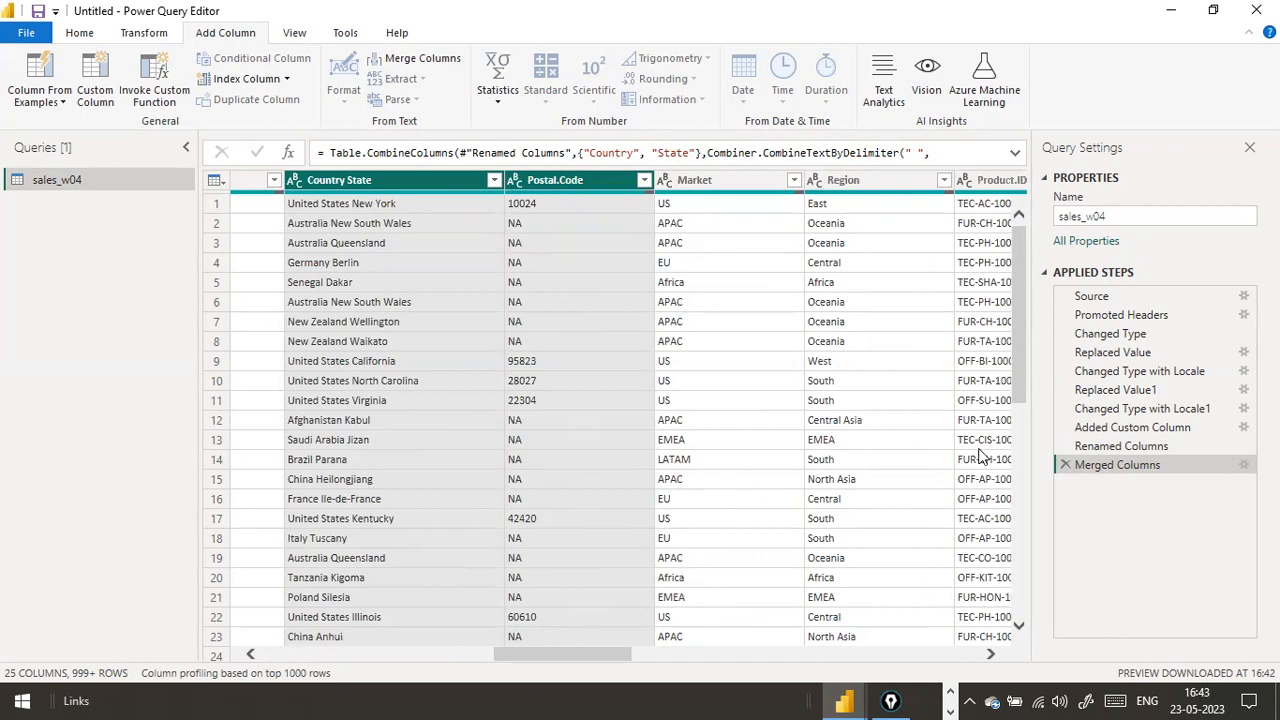
{"action": "left_click", "coordinate": [1100, 432]}
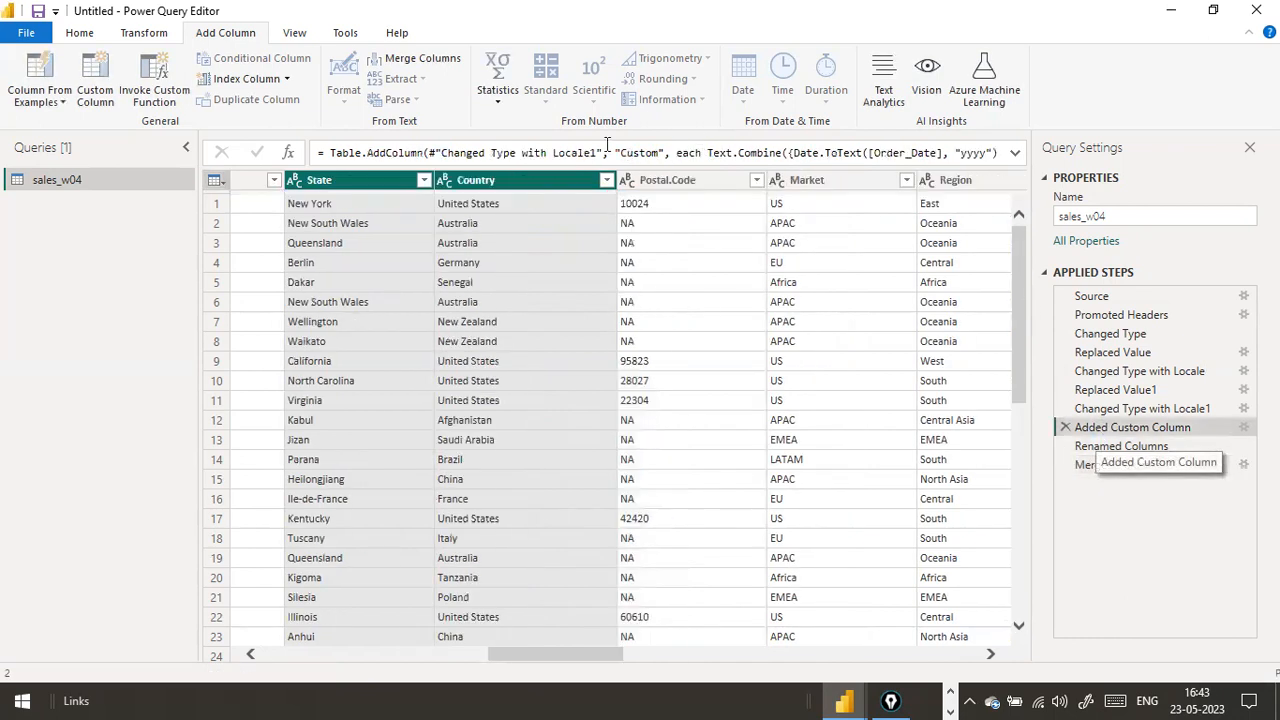
{"action": "left_click", "coordinate": [1015, 153]}
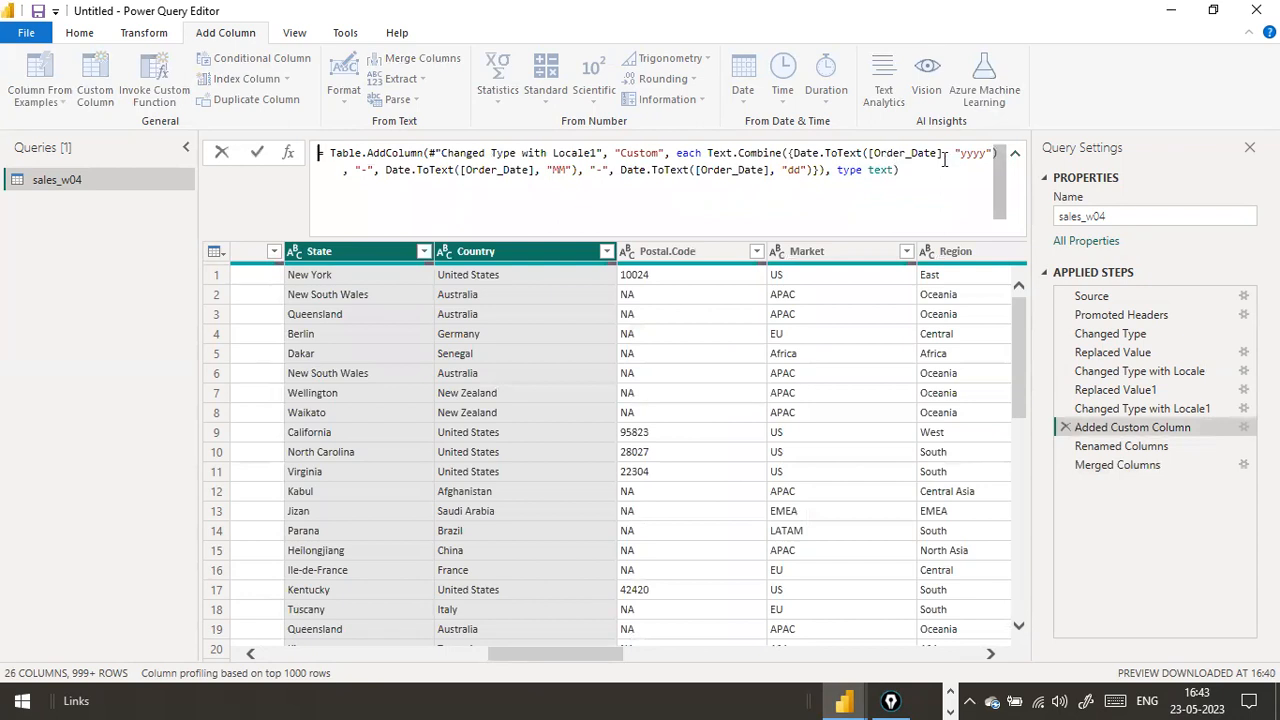
{"action": "left_click_drag", "start_coordinate": [954, 153], "coordinate": [955, 168]}
{"action": "left_click", "coordinate": [776, 170]}
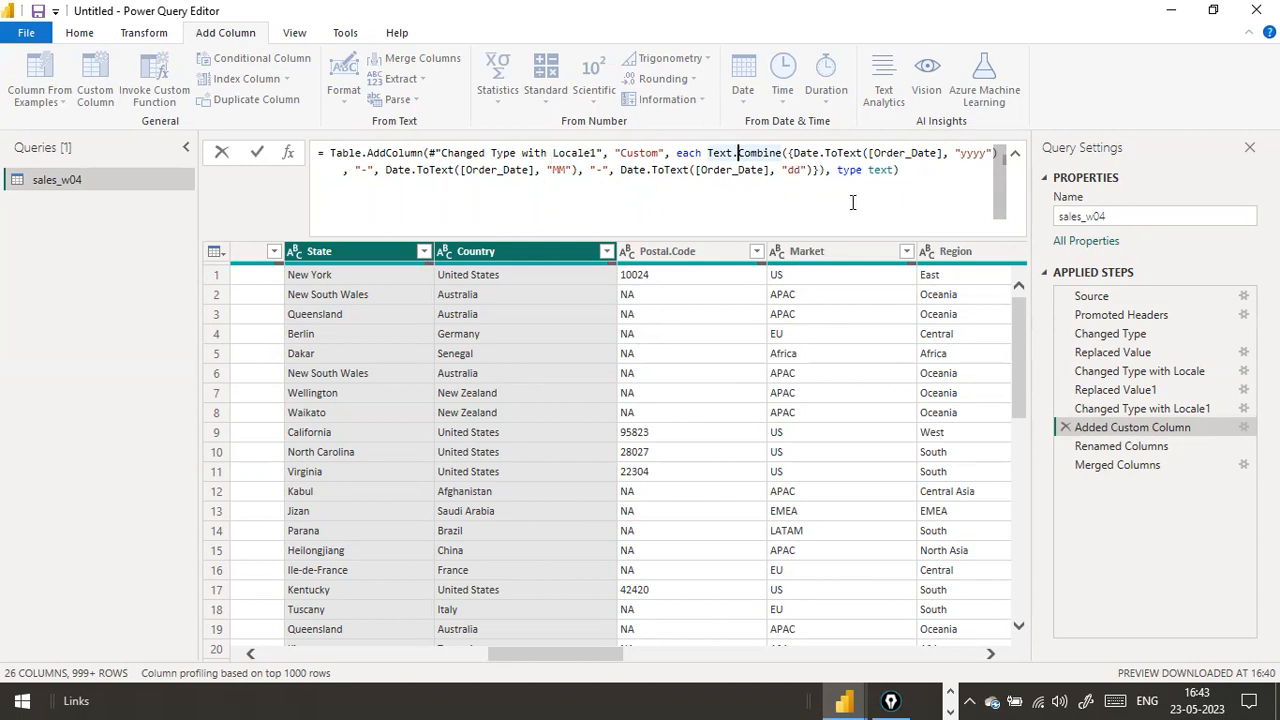
{"action": "left_click", "coordinate": [913, 187]}
{"action": "left_click_drag", "start_coordinate": [913, 187], "coordinate": [708, 153]}
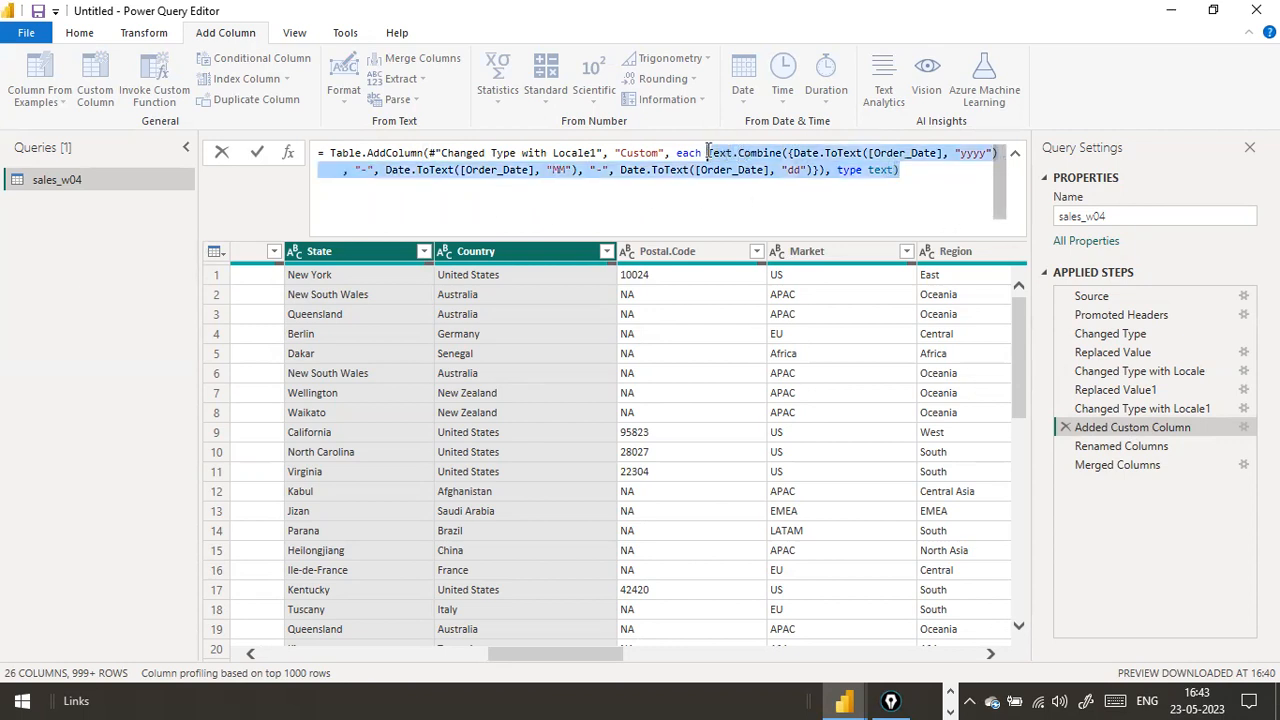
{"action": "left_click", "coordinate": [223, 153]}
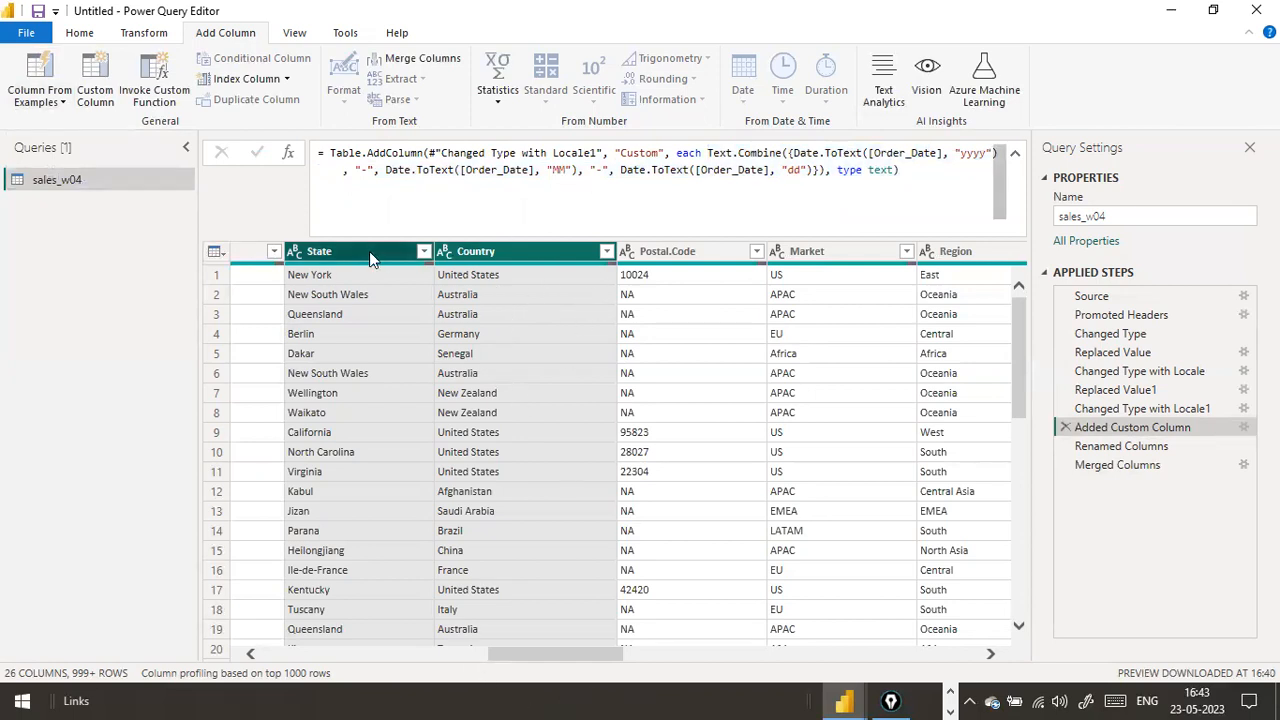
{"action": "left_click", "coordinate": [1015, 153]}
{"action": "left_click_drag", "start_coordinate": [708, 153], "coordinate": [715, 272]}
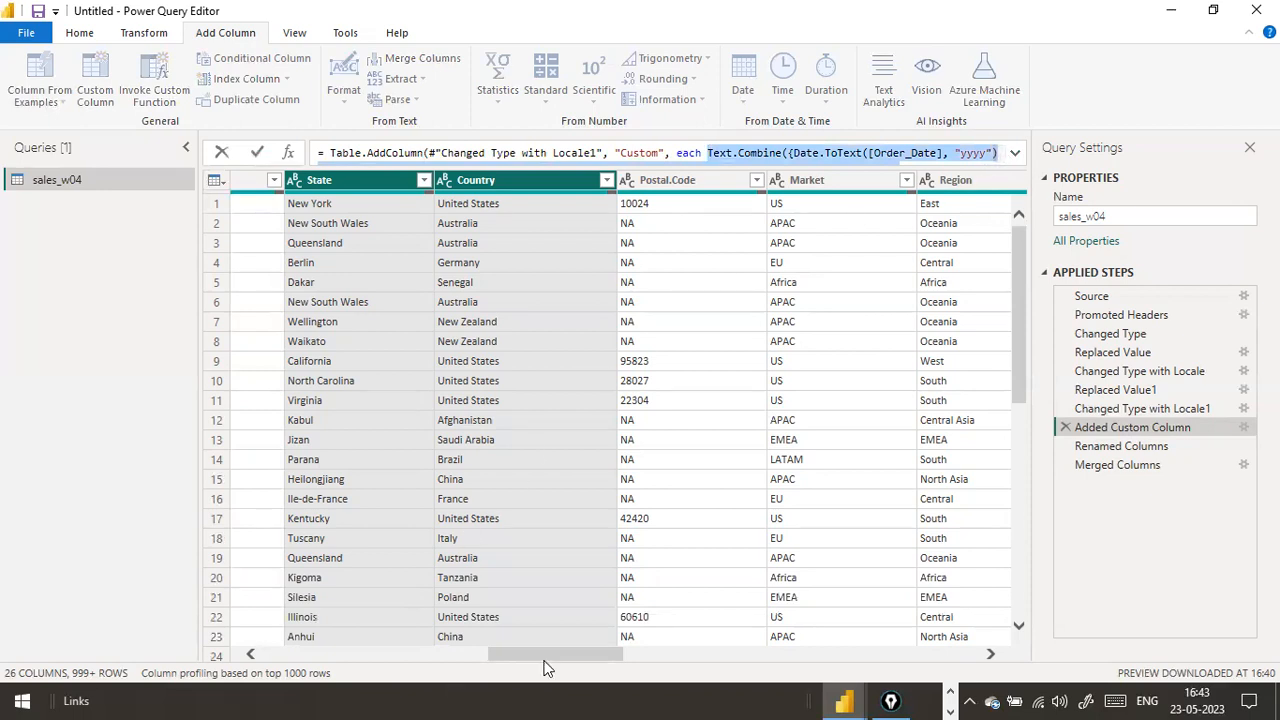
{"action": "left_click", "coordinate": [428, 652]}
{"action": "mouse_move", "coordinate": [530, 655]}
{"action": "left_mouse_down"}
{"action": "mouse_move", "coordinate": [401, 654]}
{"action": "mouse_move", "coordinate": [585, 652]}
{"action": "mouse_move", "coordinate": [546, 655]}
{"action": "left_mouse_up"}
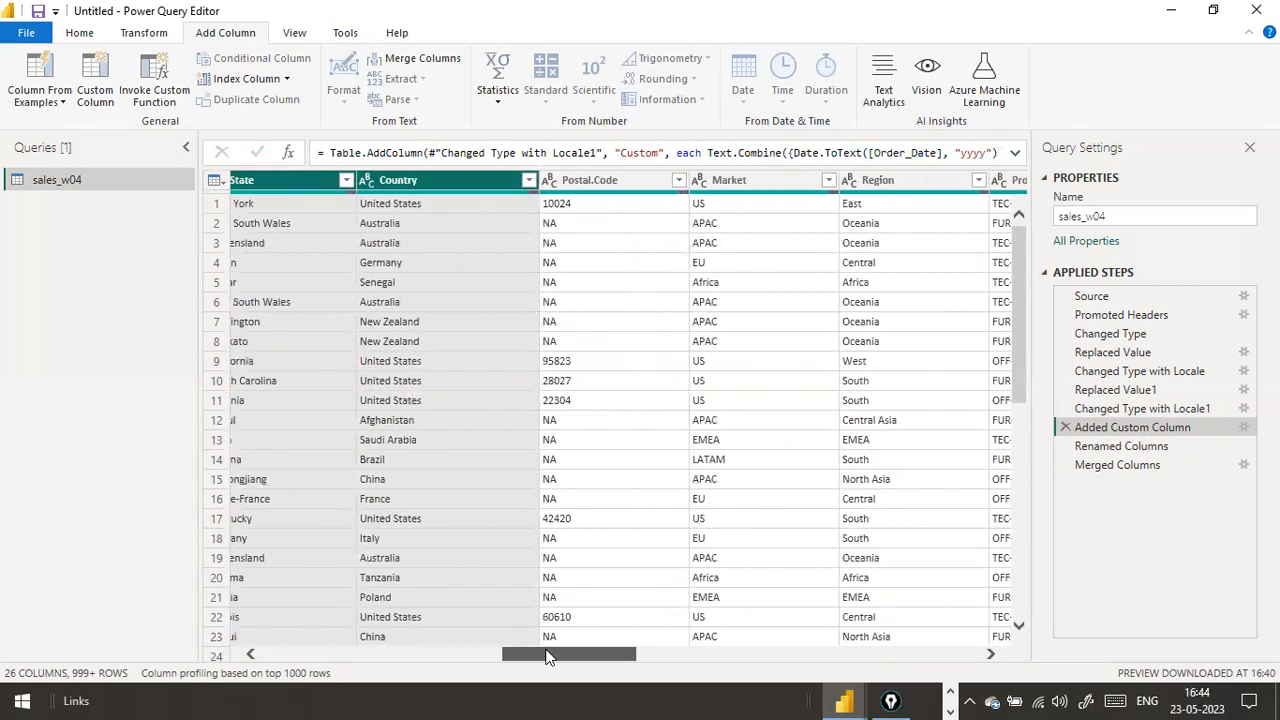
Select the Merged Columns step and inspect the new Country State column's options
{"action": "left_click", "coordinate": [1151, 460]}
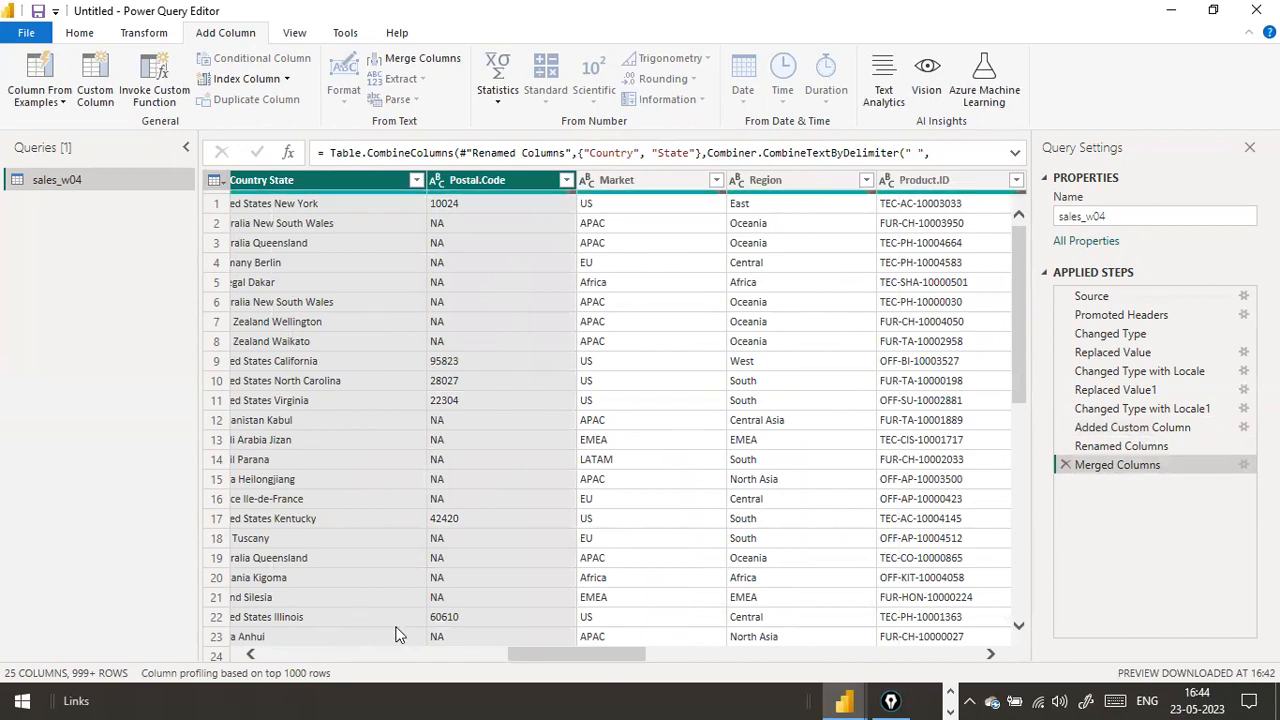
{"action": "left_click", "coordinate": [347, 178]}
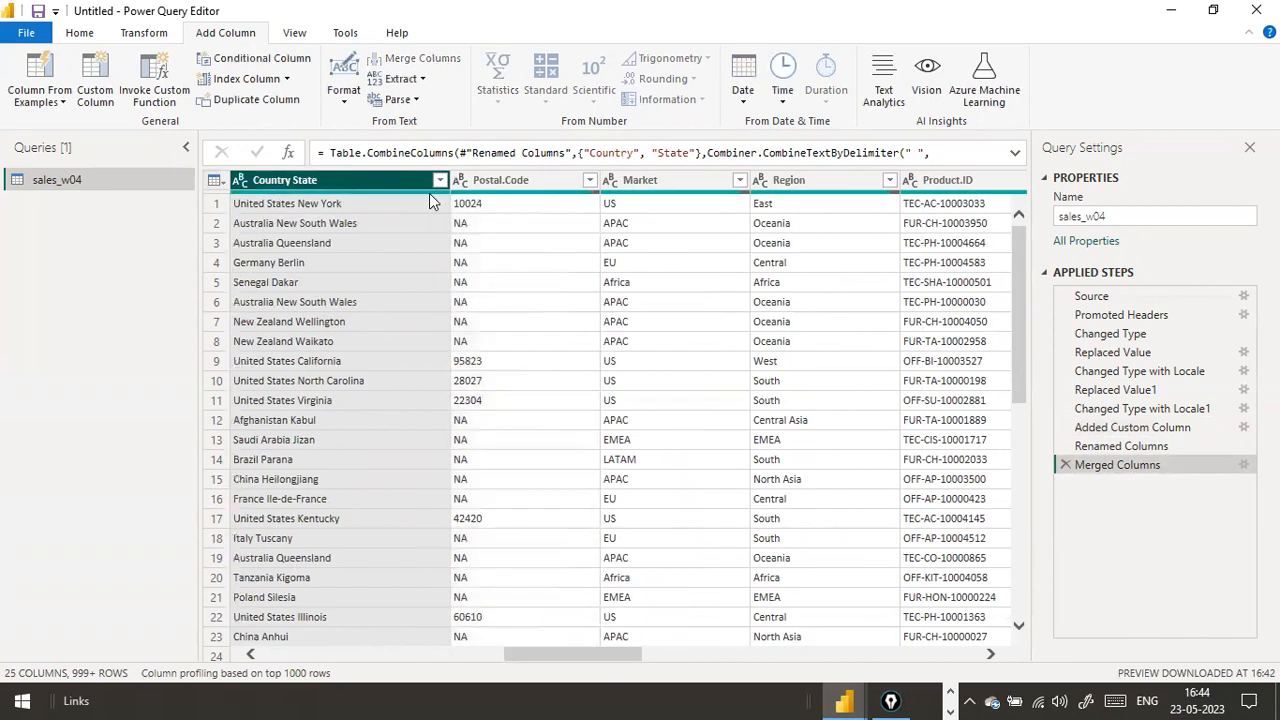
{"action": "mouse_move", "coordinate": [429, 193]}
{"action": "right_click", "coordinate": [313, 181]}
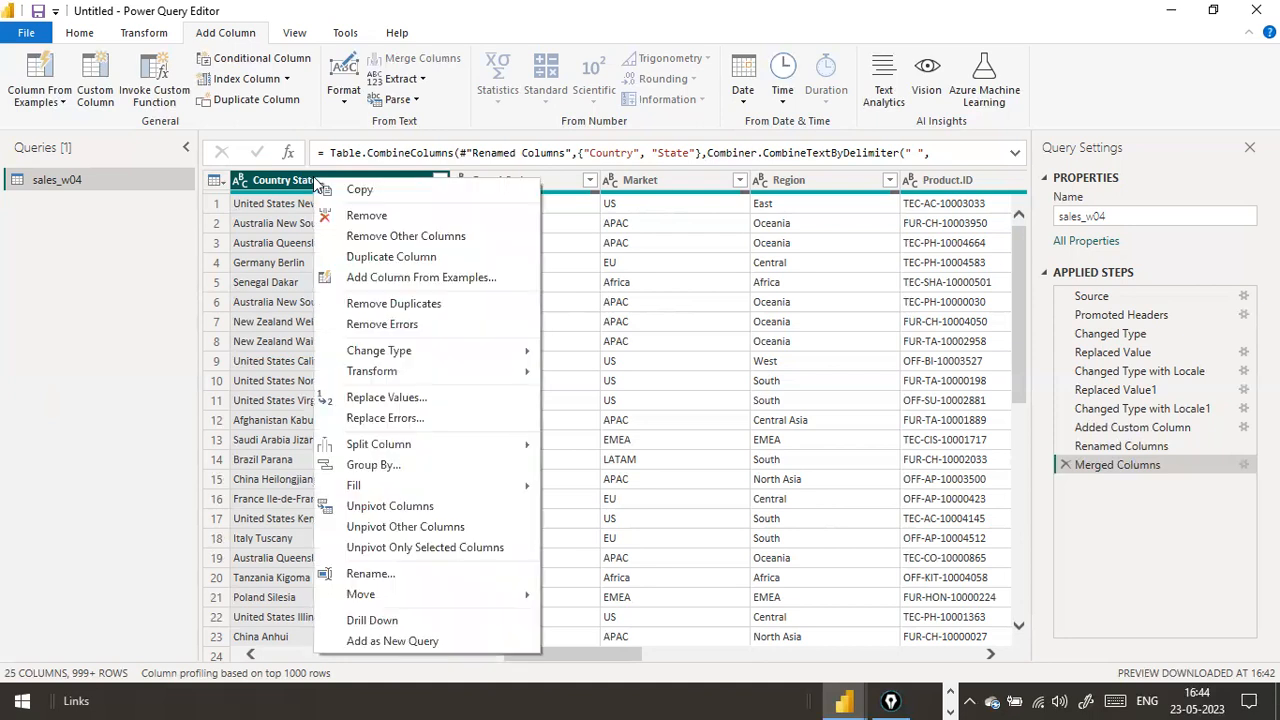
{"action": "left_click", "coordinate": [356, 174]}
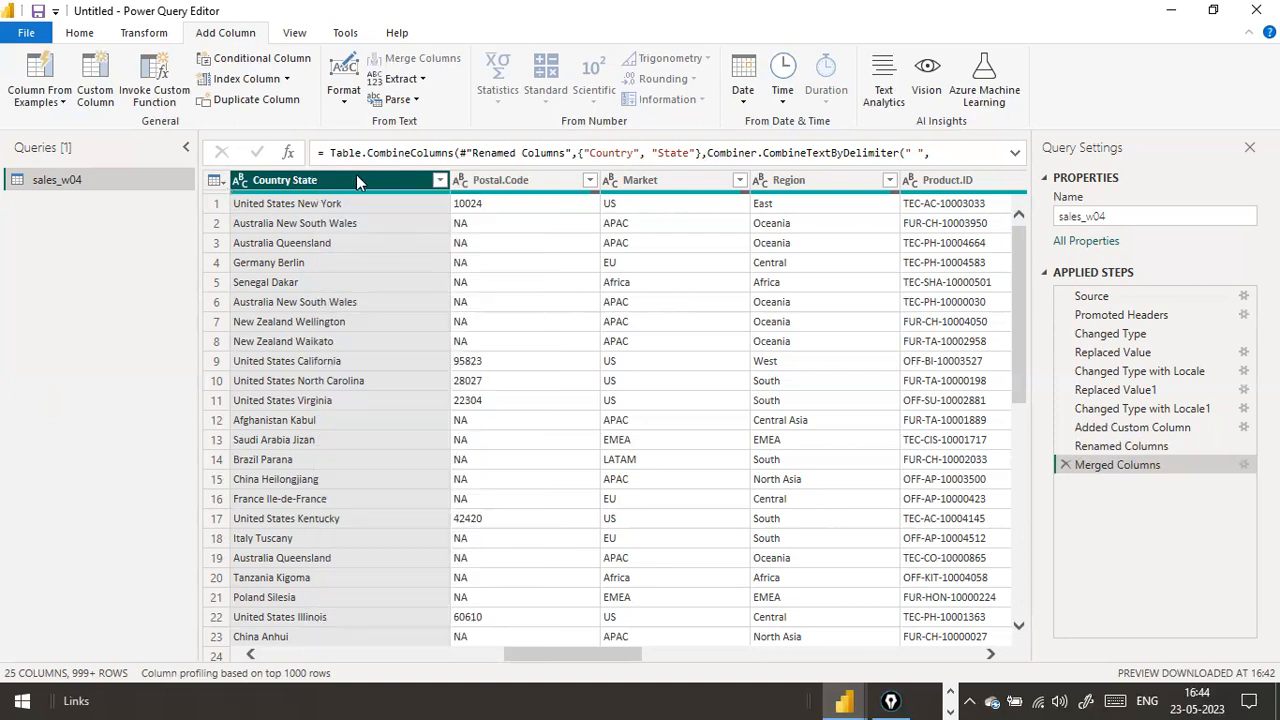
{"action": "right_click", "coordinate": [354, 178]}
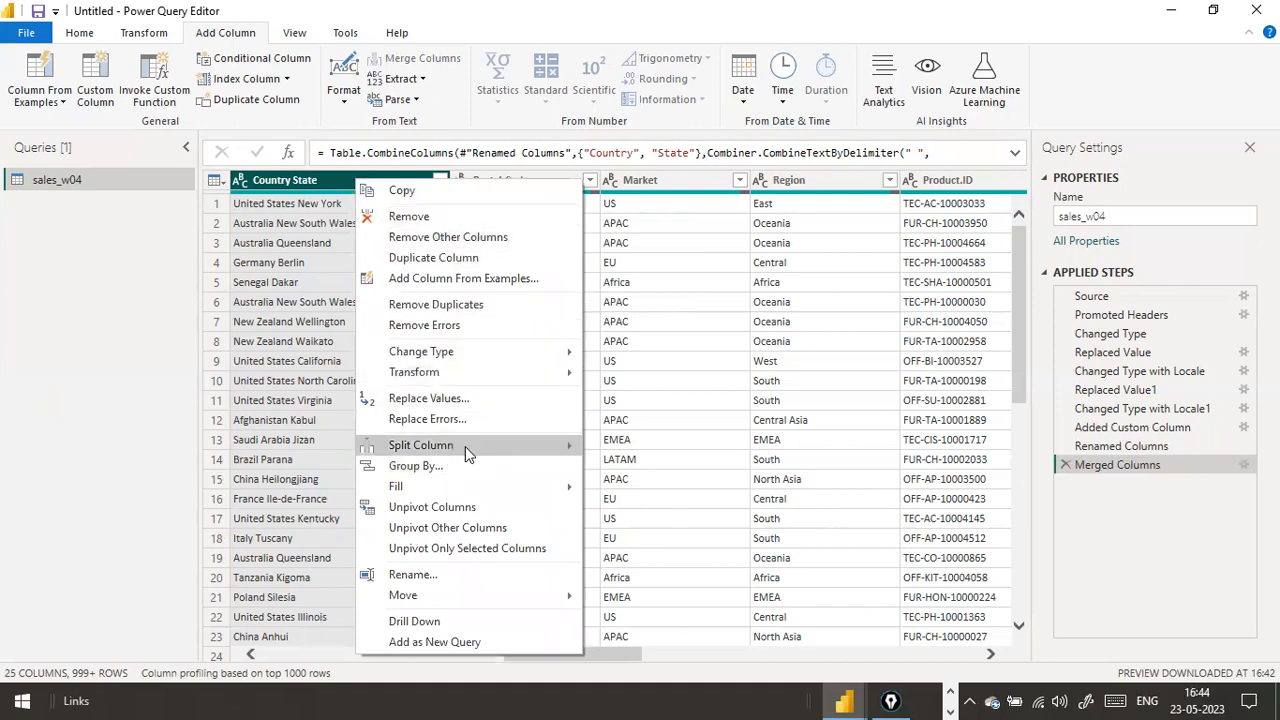
{"action": "mouse_move", "coordinate": [465, 446]}
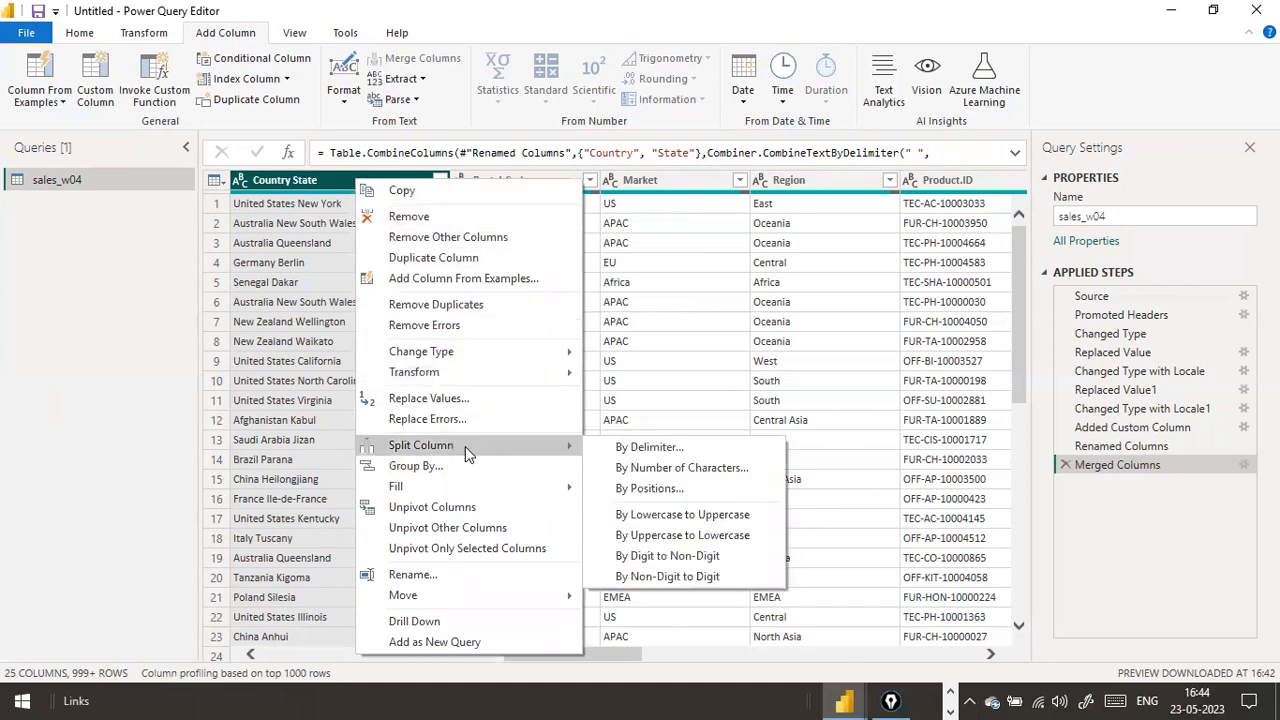
{"action": "left_click", "coordinate": [660, 450]}
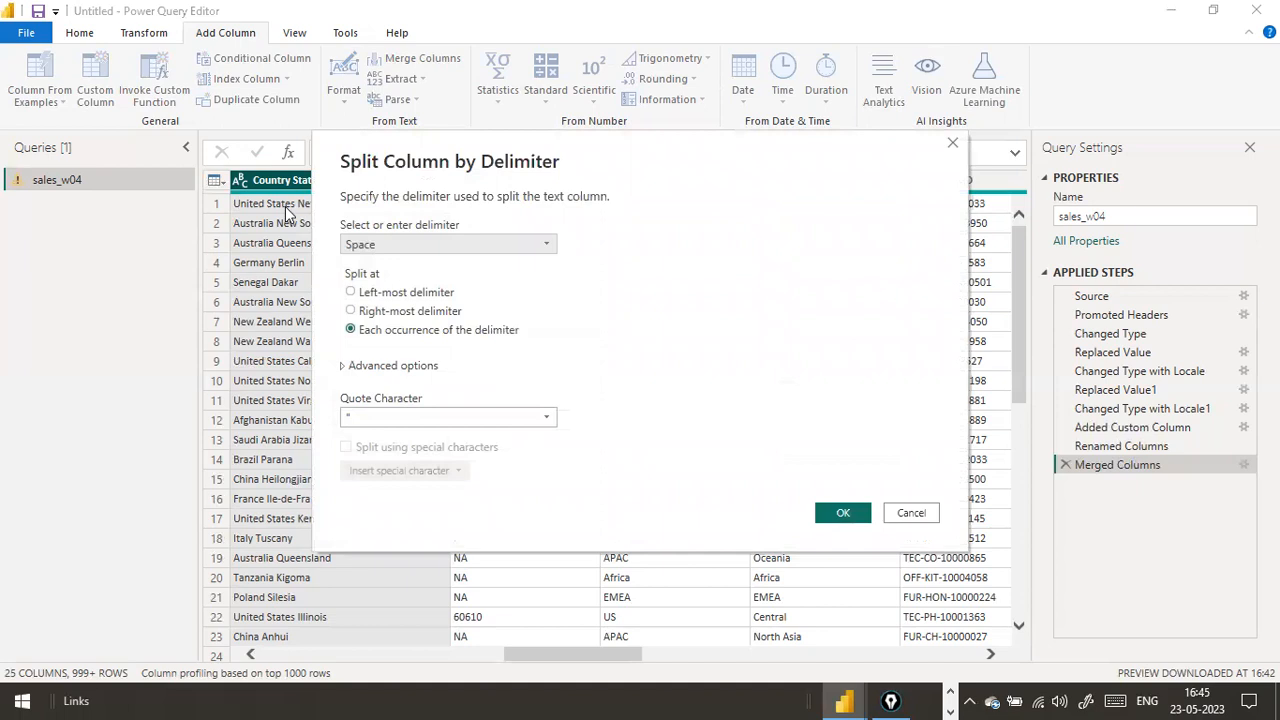
{"action": "left_click", "coordinate": [912, 512]}
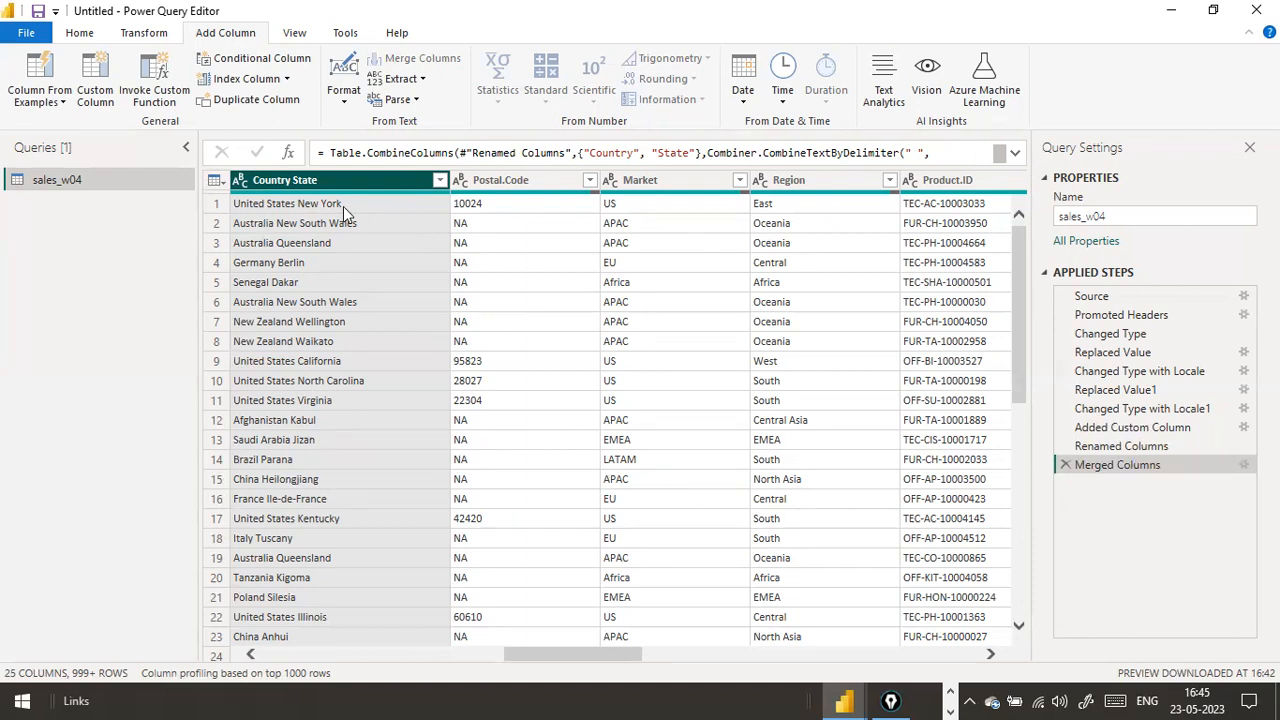
{"action": "right_click", "coordinate": [375, 176]}
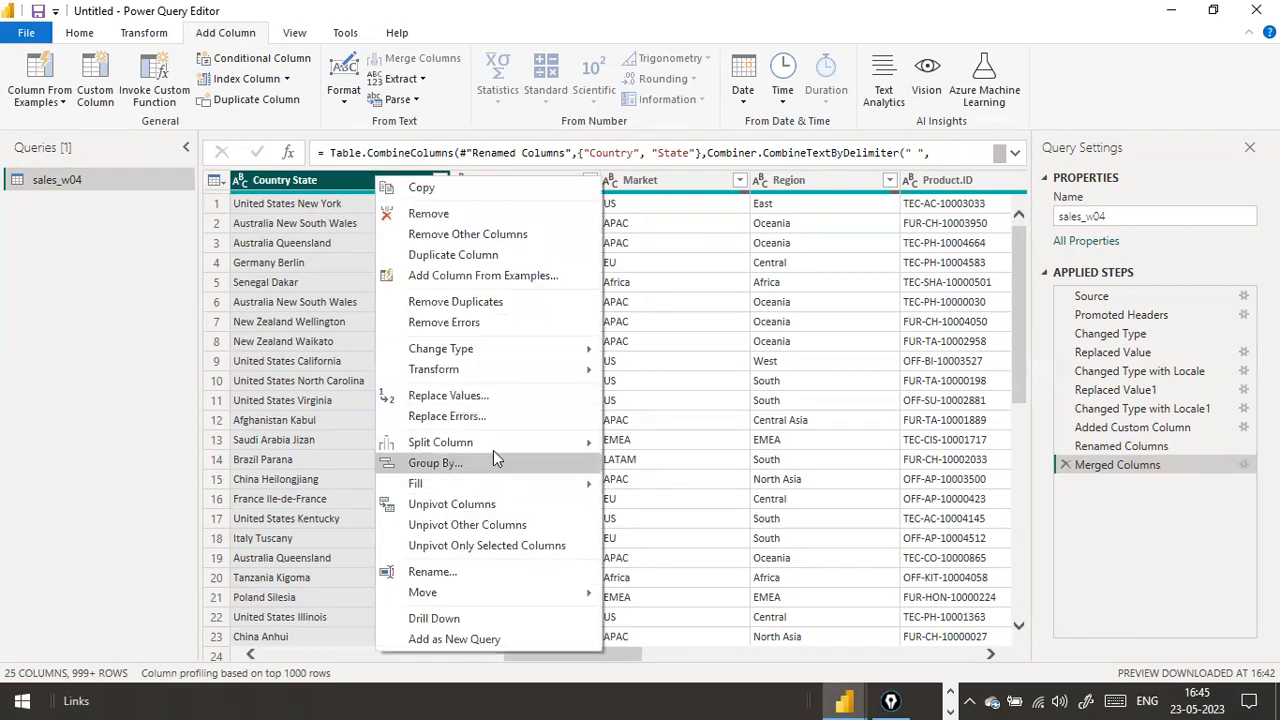
{"action": "mouse_move", "coordinate": [503, 452]}
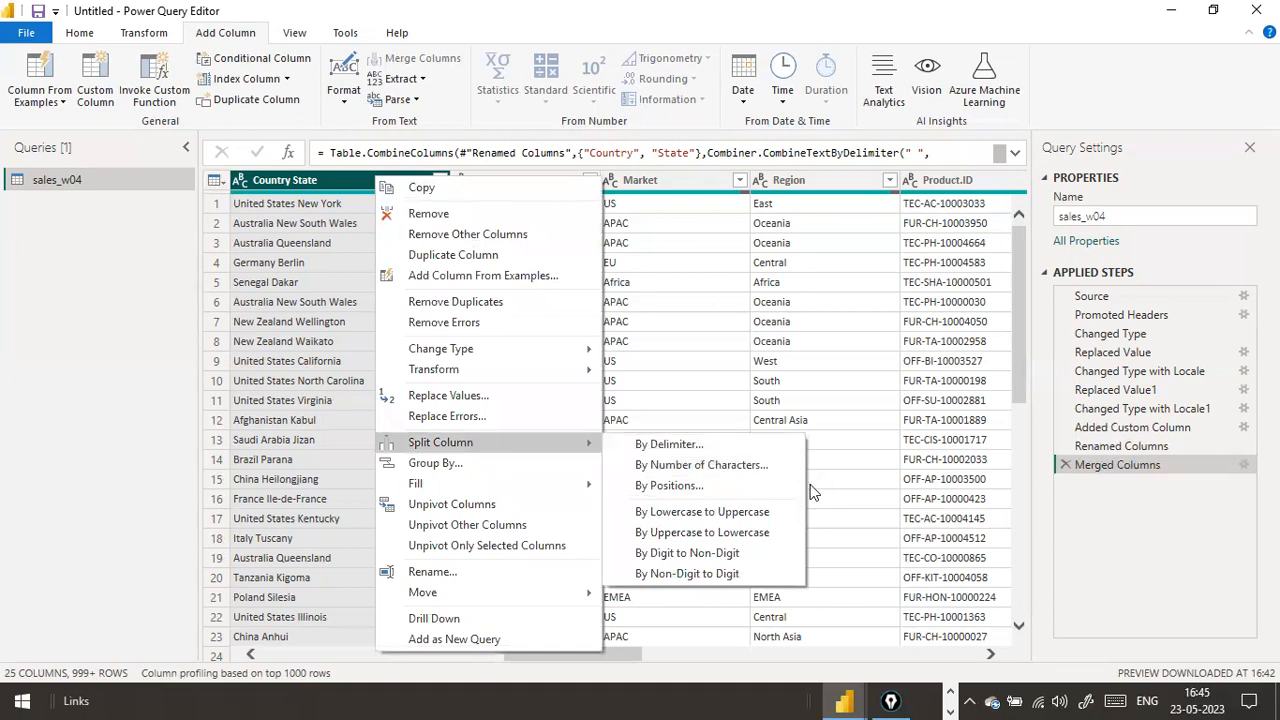
{"action": "left_click", "coordinate": [101, 420]}
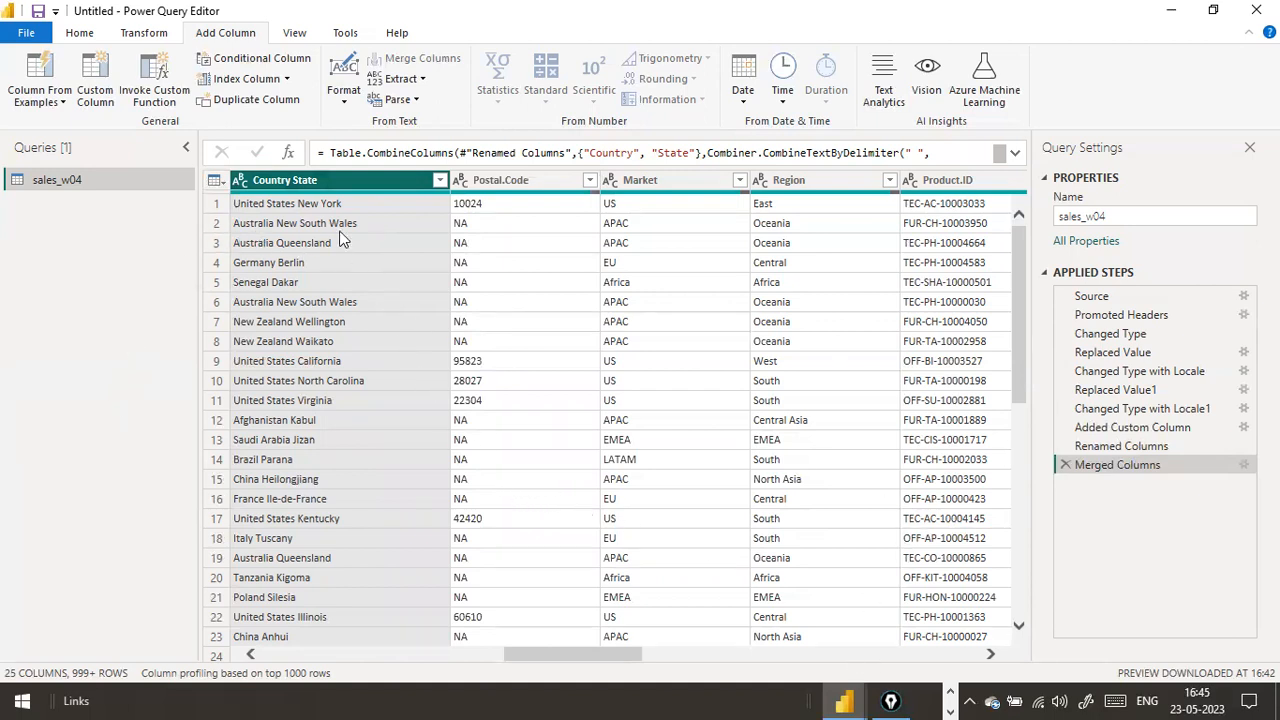
{"action": "left_click", "coordinate": [296, 212]}
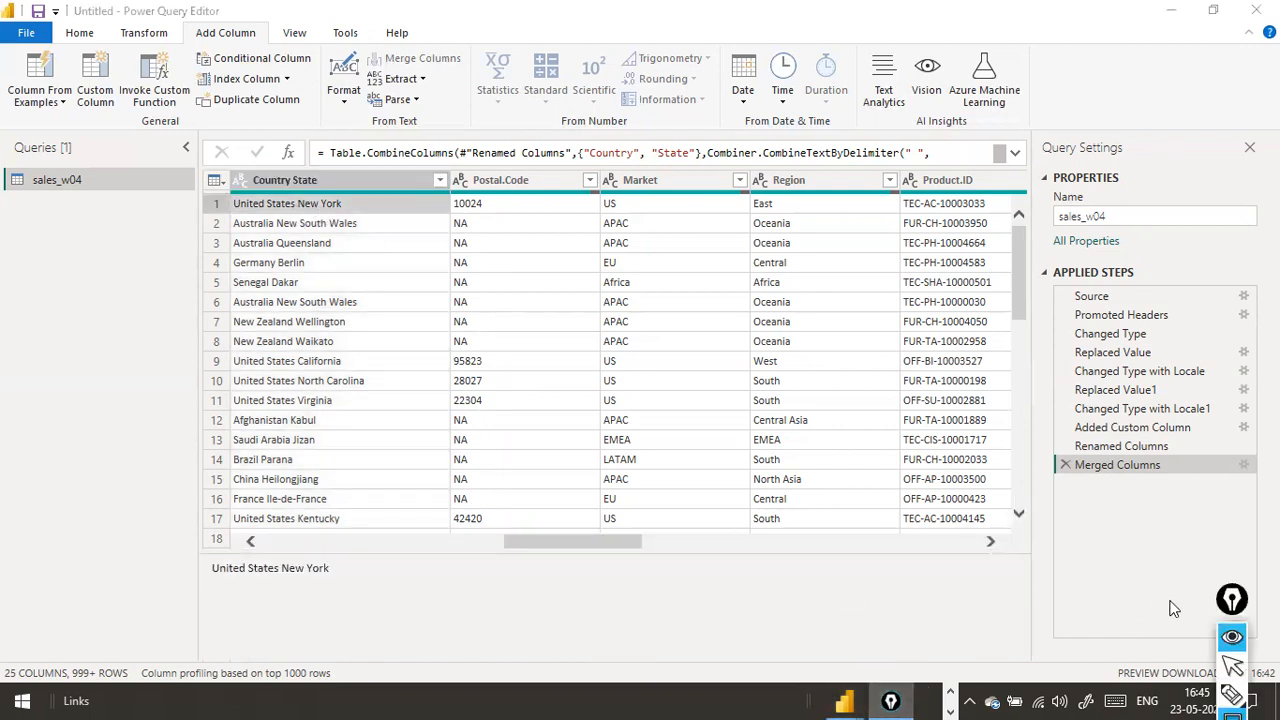
{"action": "left_click_drag", "start_coordinate": [1230, 597], "coordinate": [1218, 470]}
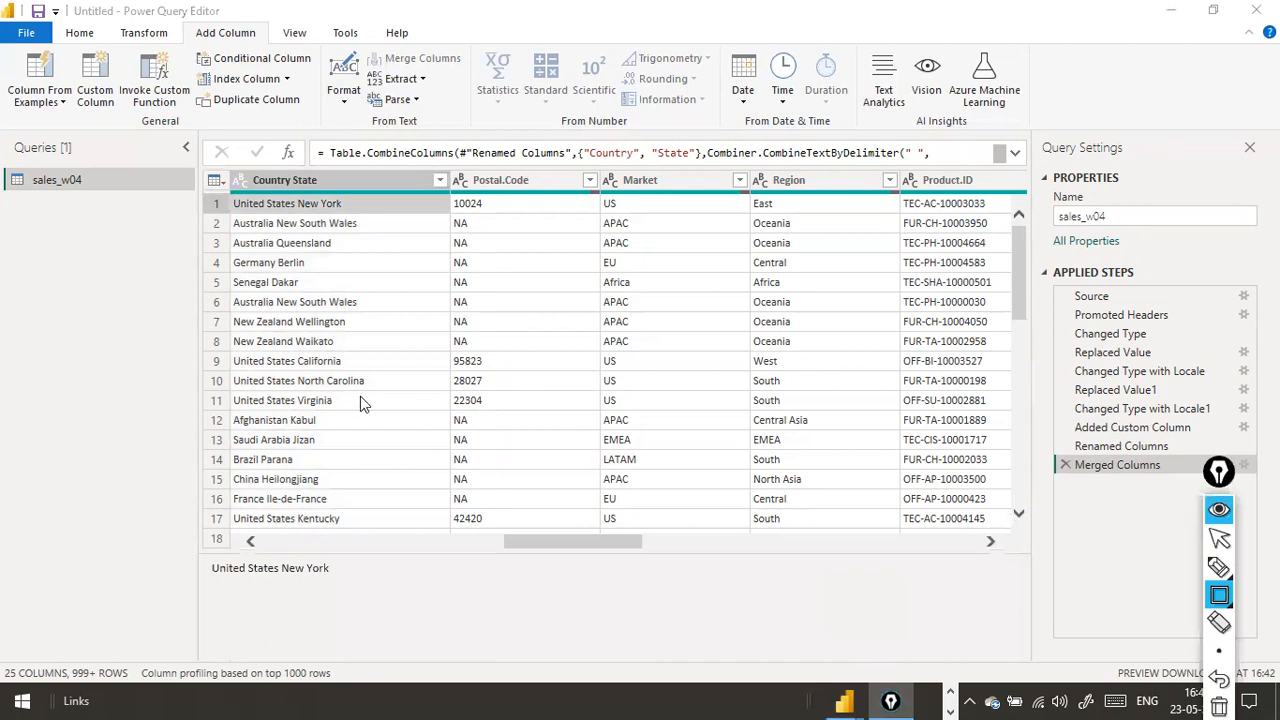
{"action": "left_click", "coordinate": [300, 204]}
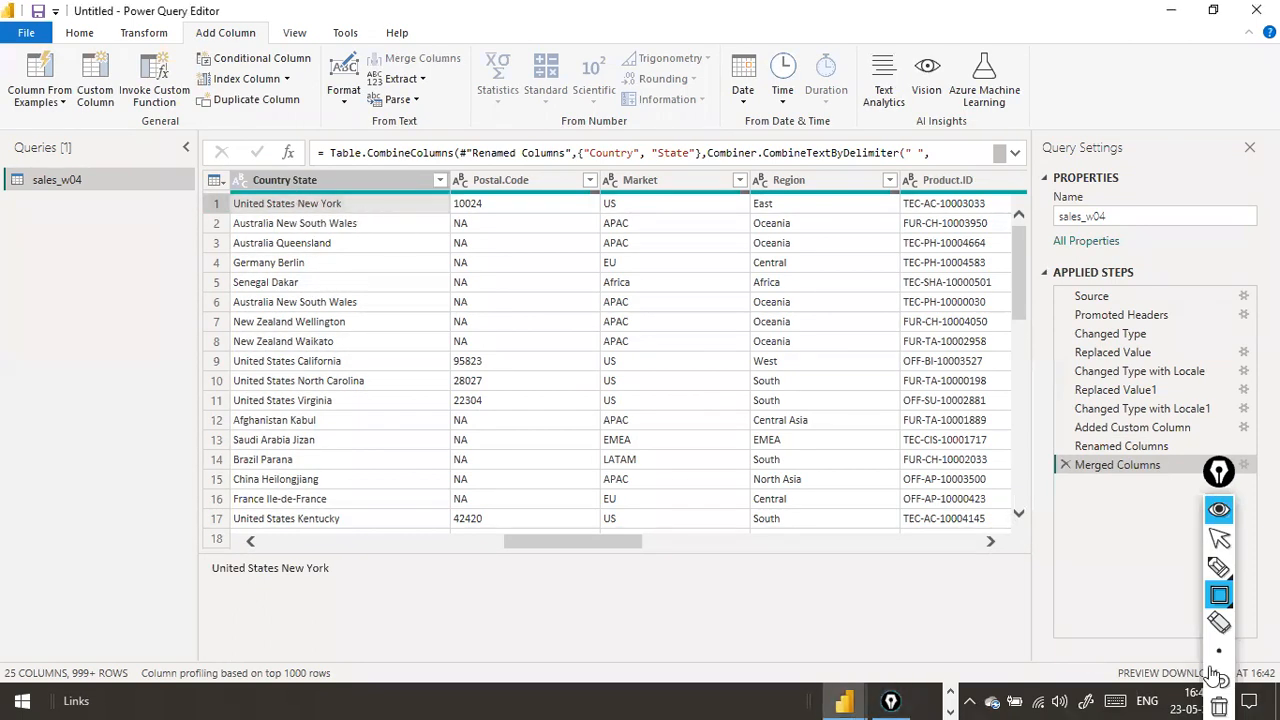
{"action": "left_click", "coordinate": [910, 700]}
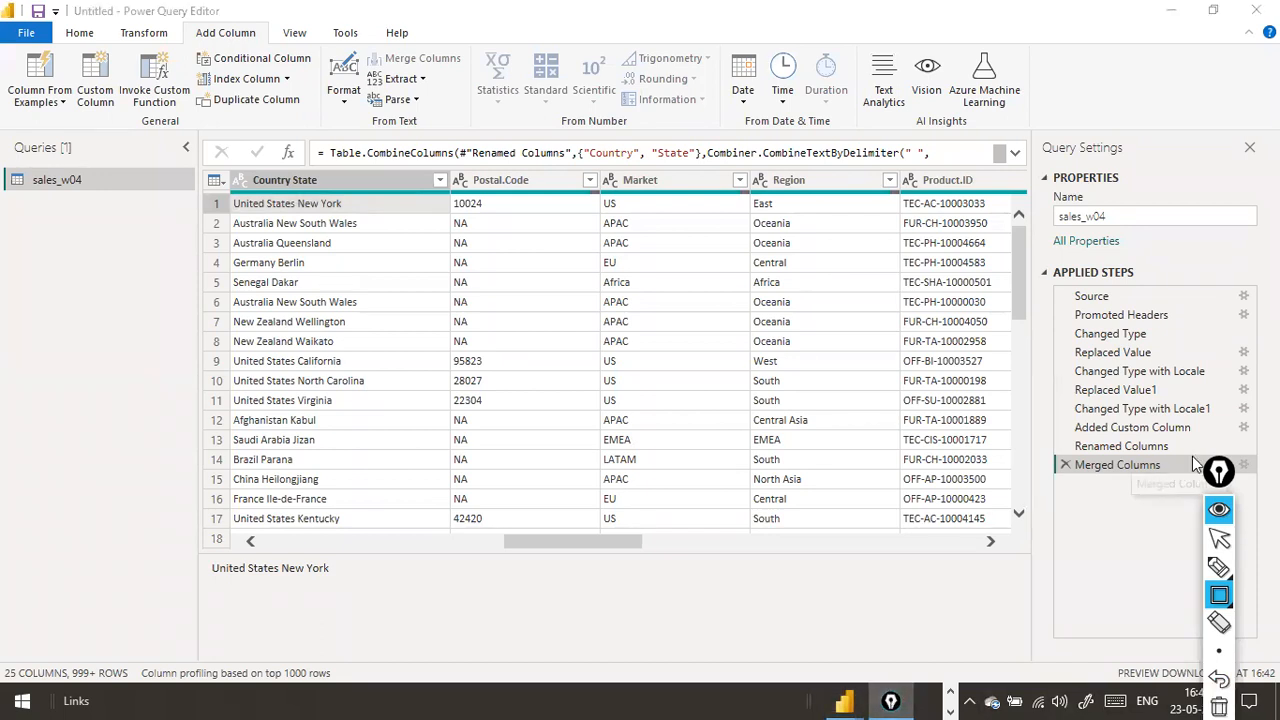
{"action": "left_click", "coordinate": [1220, 476]}
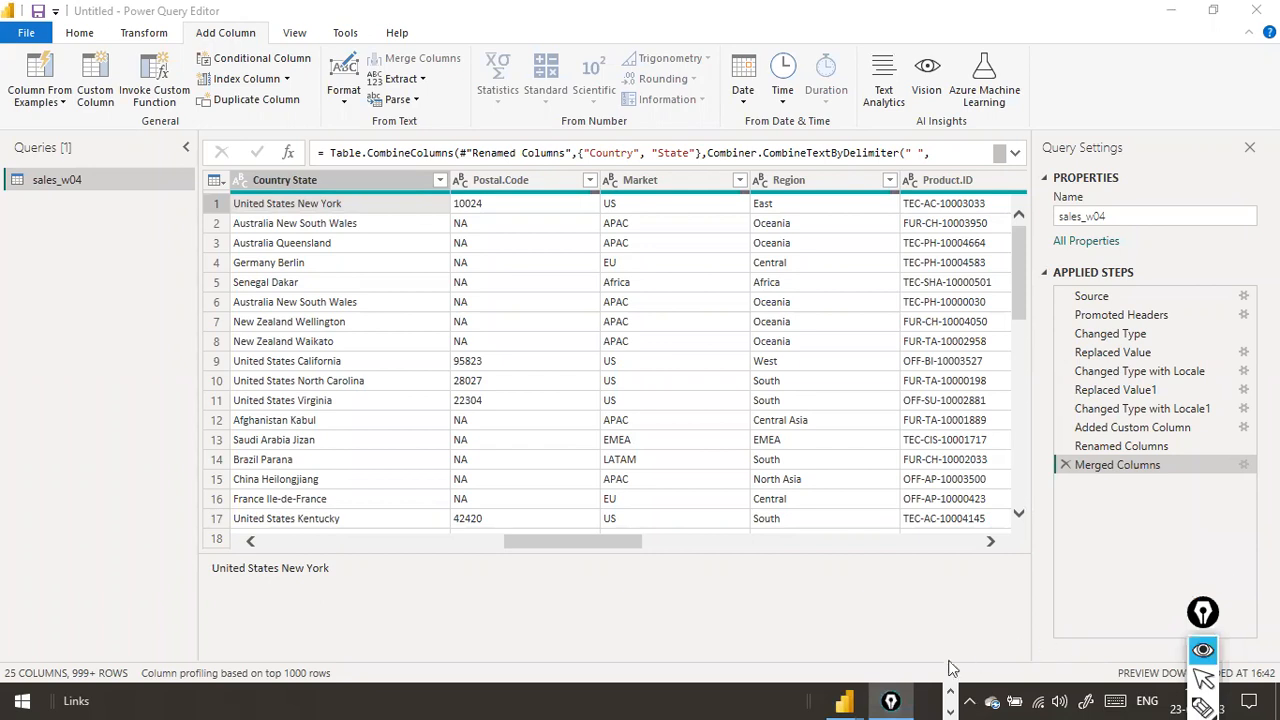
{"action": "mouse_move", "coordinate": [897, 700]}
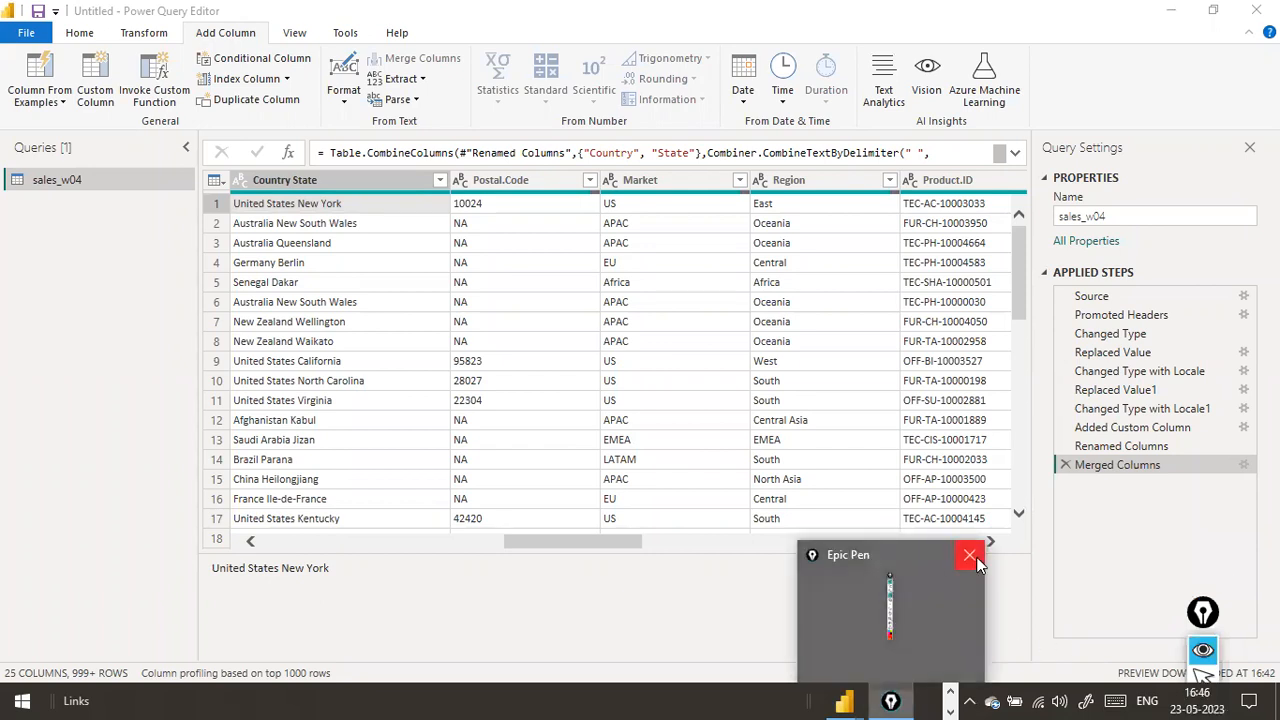
{"action": "left_click", "coordinate": [969, 554]}
{"action": "key", "text": "super+d"}
{"action": "double_click", "coordinate": [206, 282]}
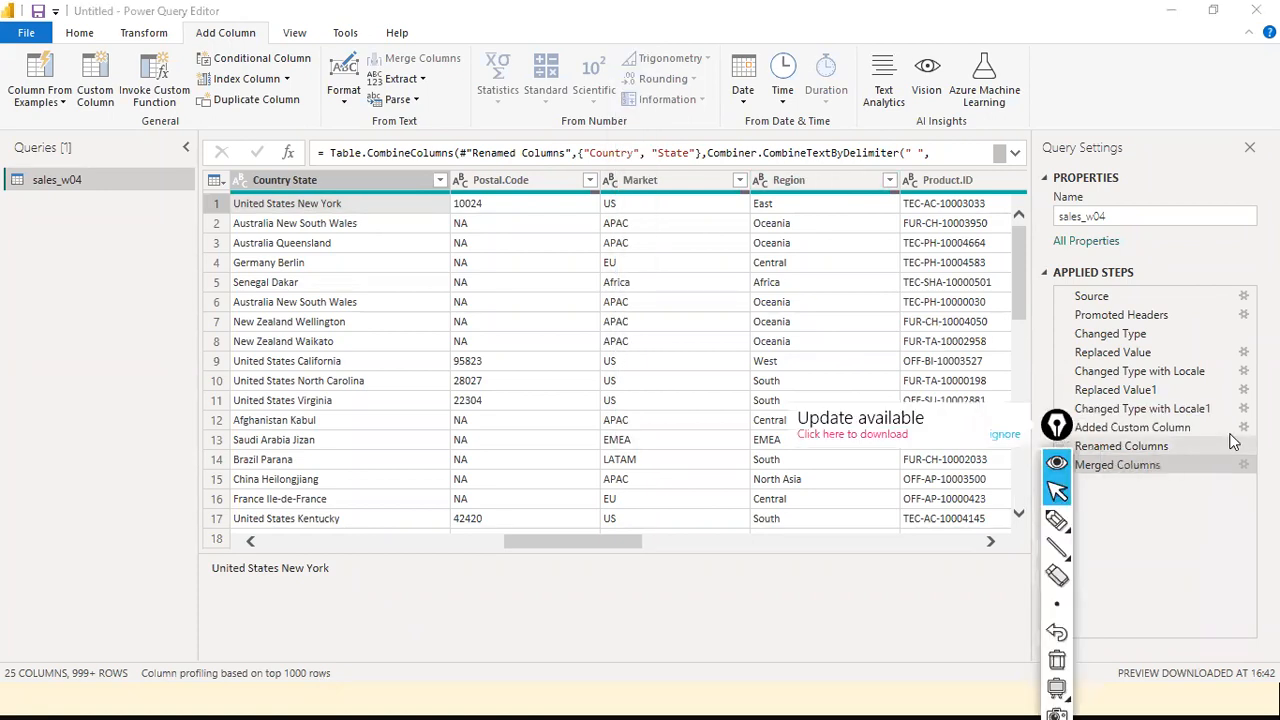
{"action": "left_click", "coordinate": [1005, 434]}
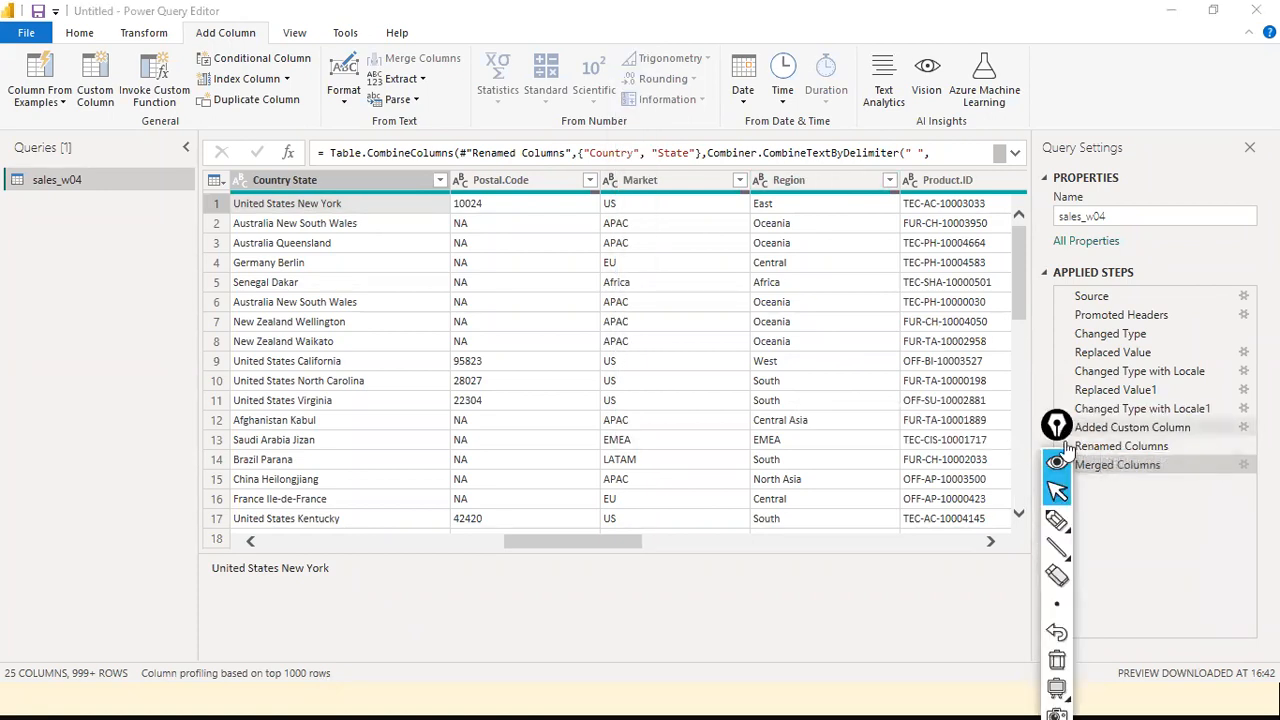
{"action": "left_click", "coordinate": [302, 204]}
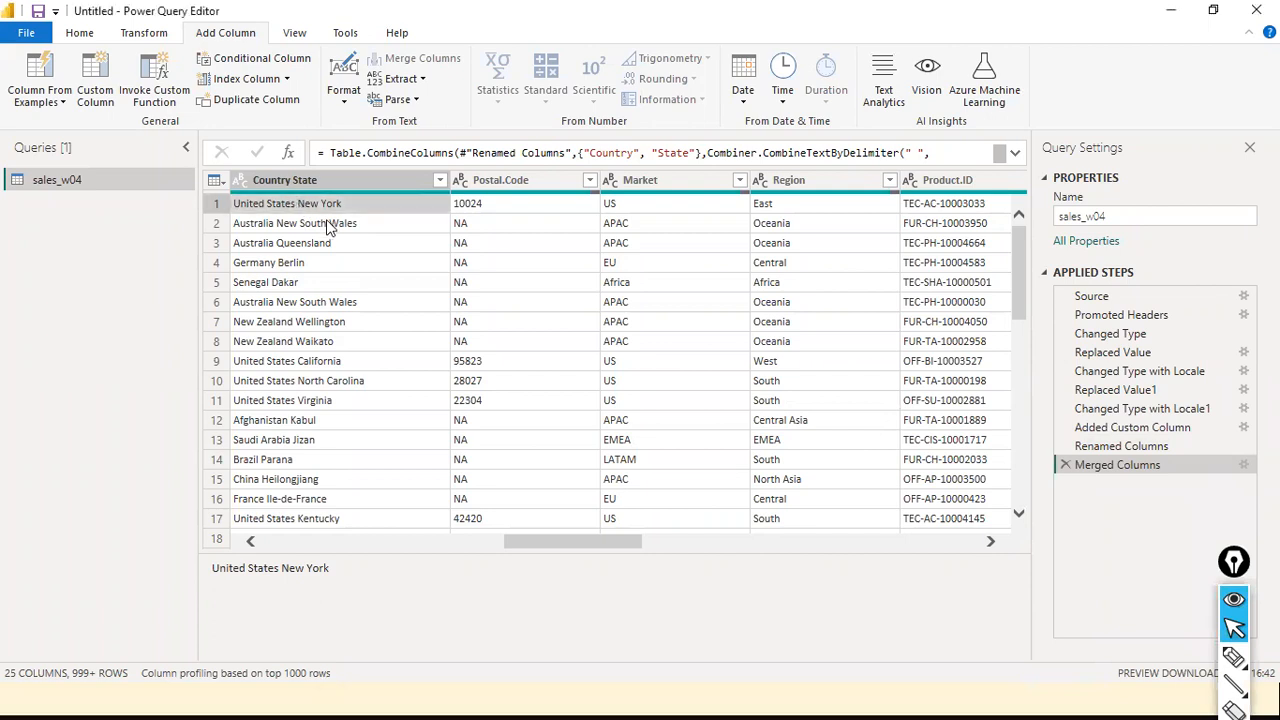
{"action": "left_click", "coordinate": [377, 540]}
{"action": "left_click_drag", "start_coordinate": [392, 540], "coordinate": [462, 553]}
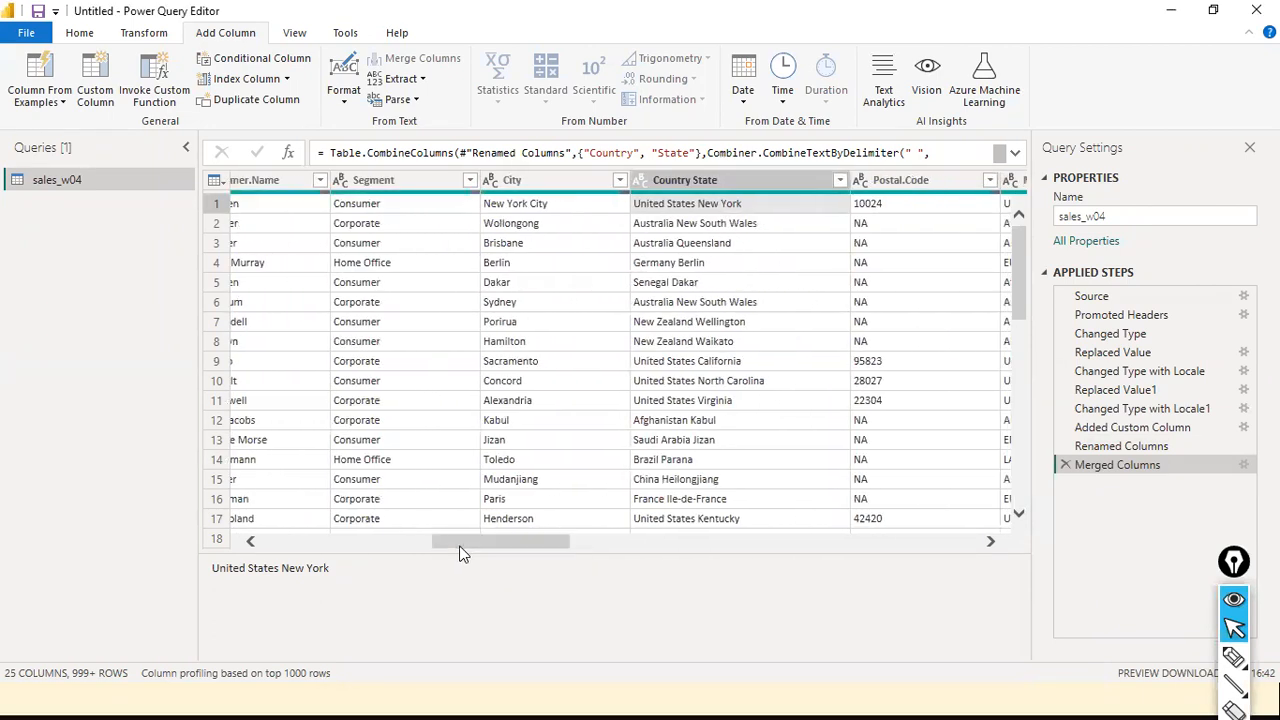
{"action": "left_click", "coordinate": [1233, 683]}
{"action": "left_click_drag", "start_coordinate": [75, 523], "coordinate": [268, 352]}
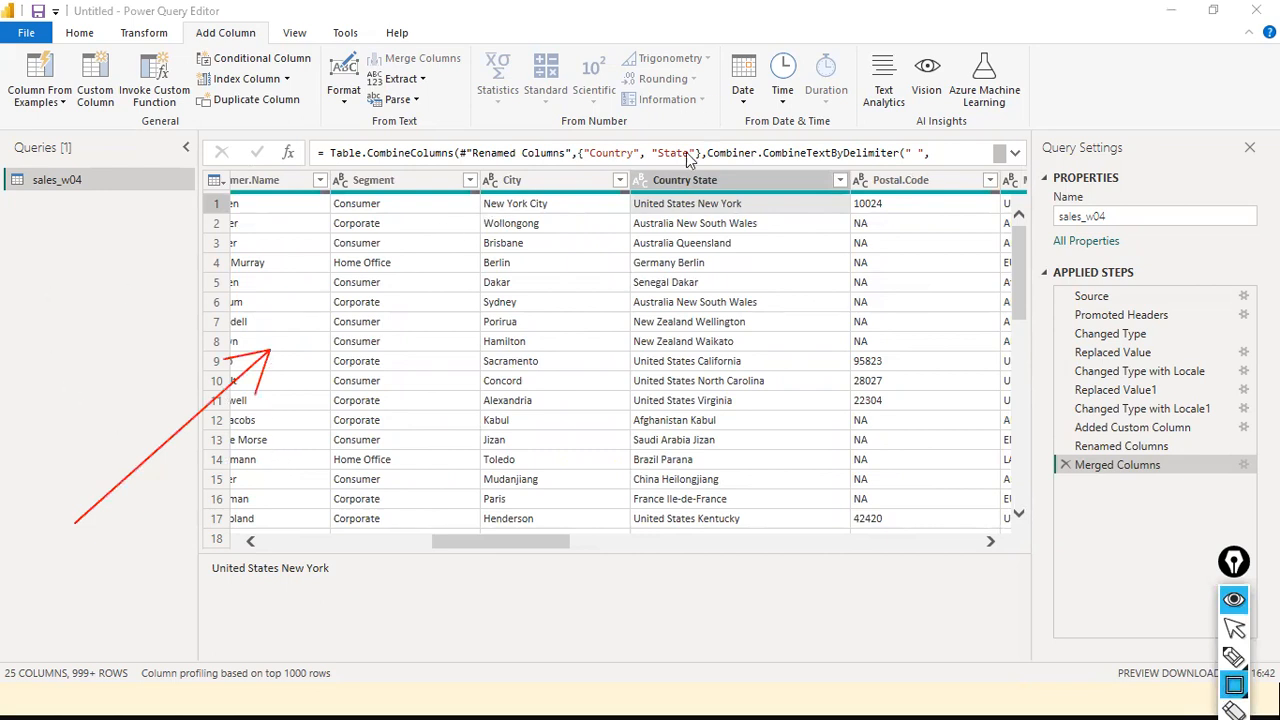
{"action": "mouse_move", "coordinate": [696, 185]}
{"action": "left_mouse_down"}
{"action": "mouse_move", "coordinate": [705, 210]}
{"action": "mouse_move", "coordinate": [781, 211]}
{"action": "left_mouse_up"}
{"action": "left_click_drag", "start_coordinate": [673, 213], "coordinate": [767, 236]}
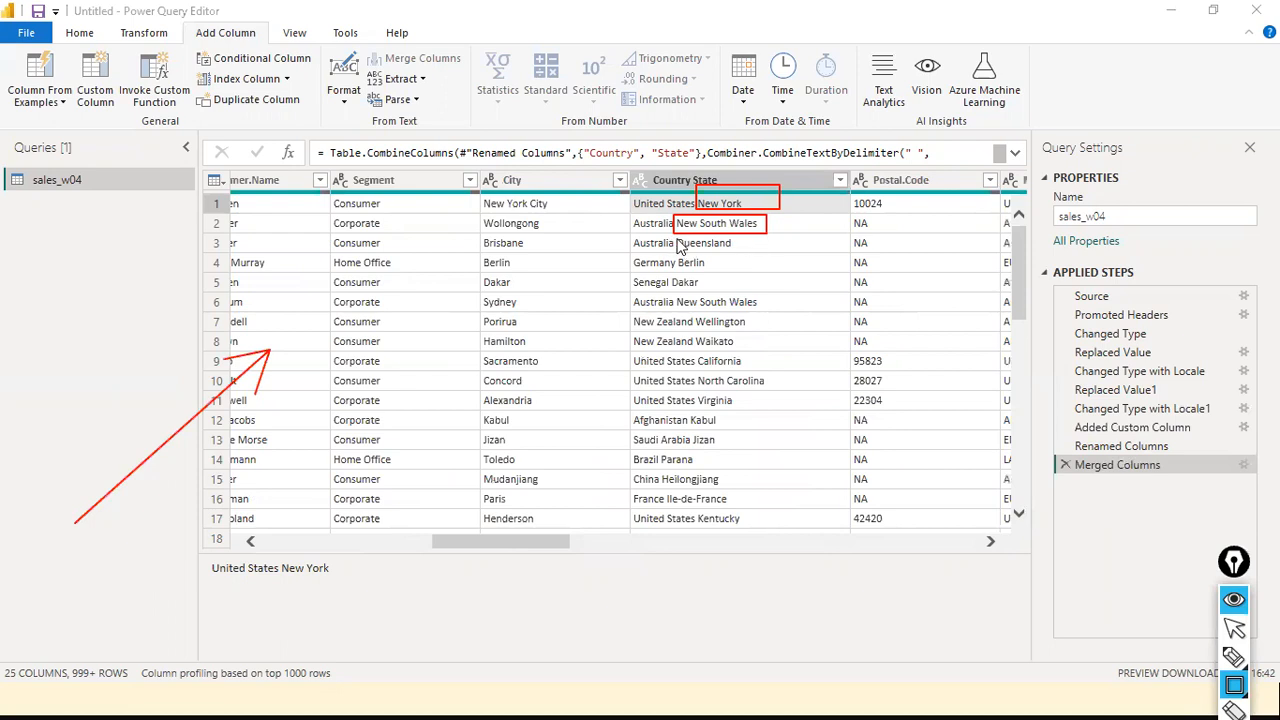
{"action": "left_click_drag", "start_coordinate": [675, 235], "coordinate": [727, 250]}
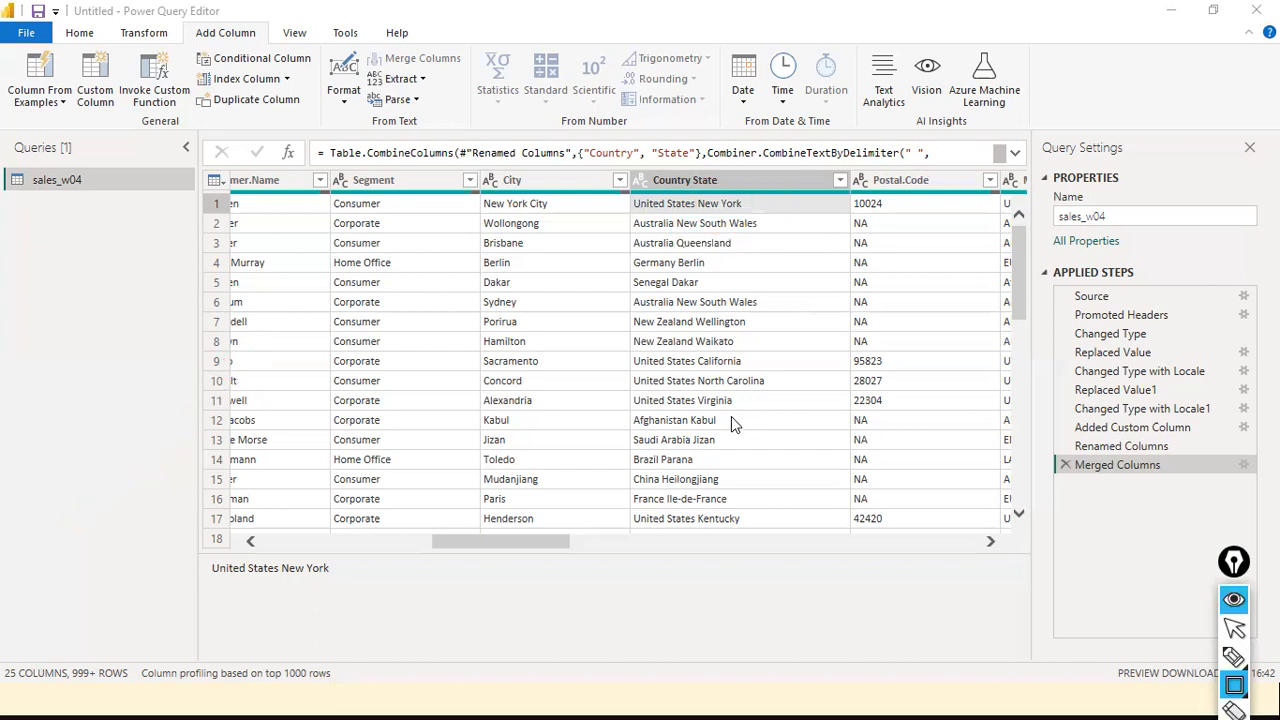
{"action": "key", "text": "Escape"}
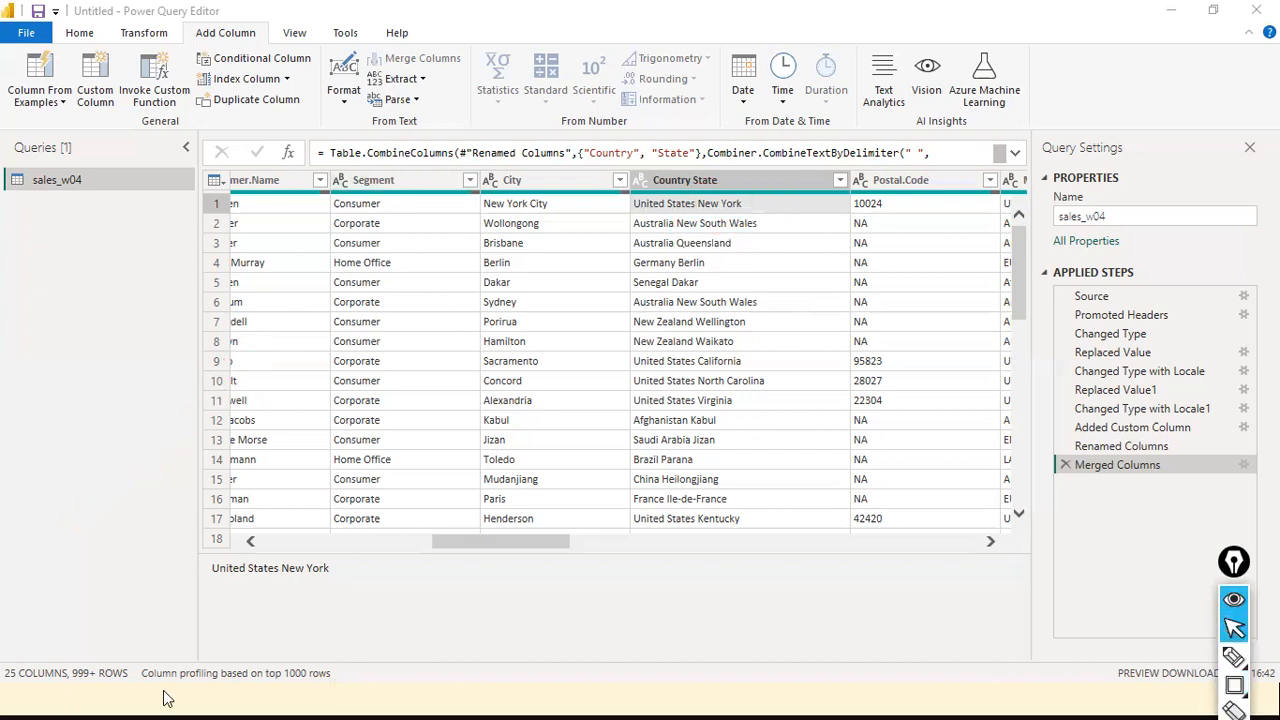
Start a column from examples based on Country State and enter United States as the first example
{"action": "left_click", "coordinate": [707, 179]}
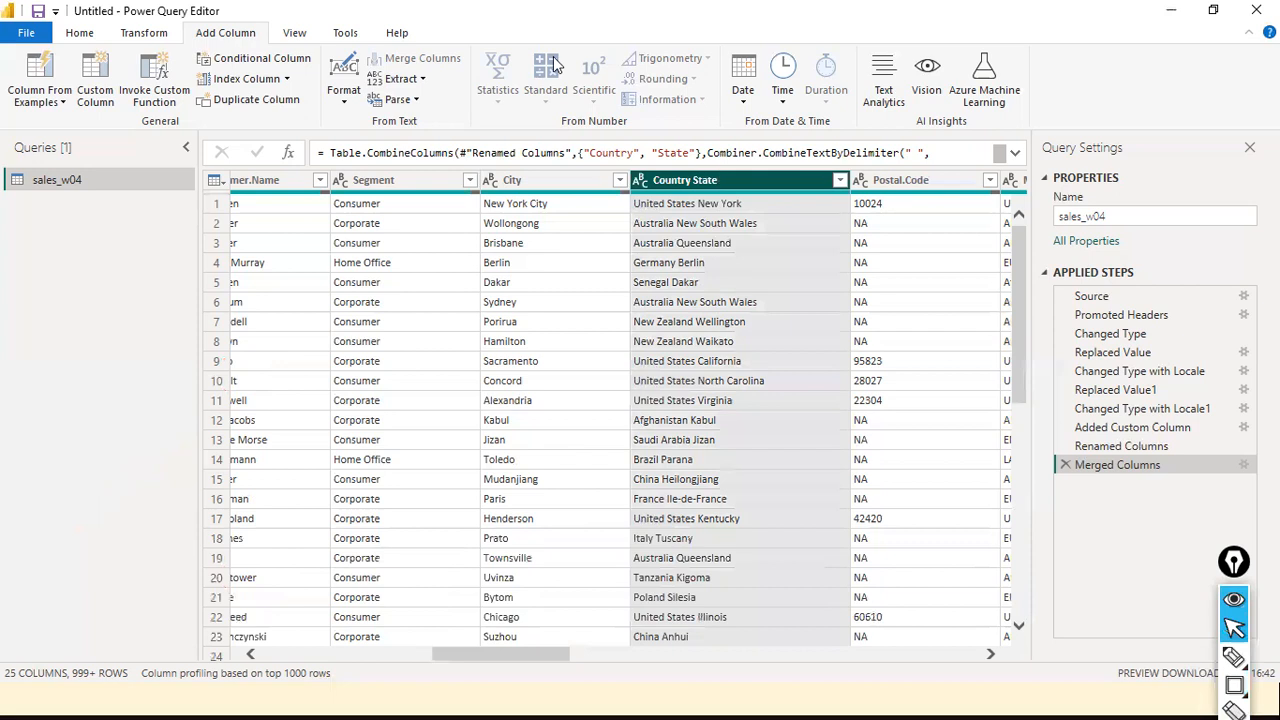
{"action": "left_click", "coordinate": [63, 103]}
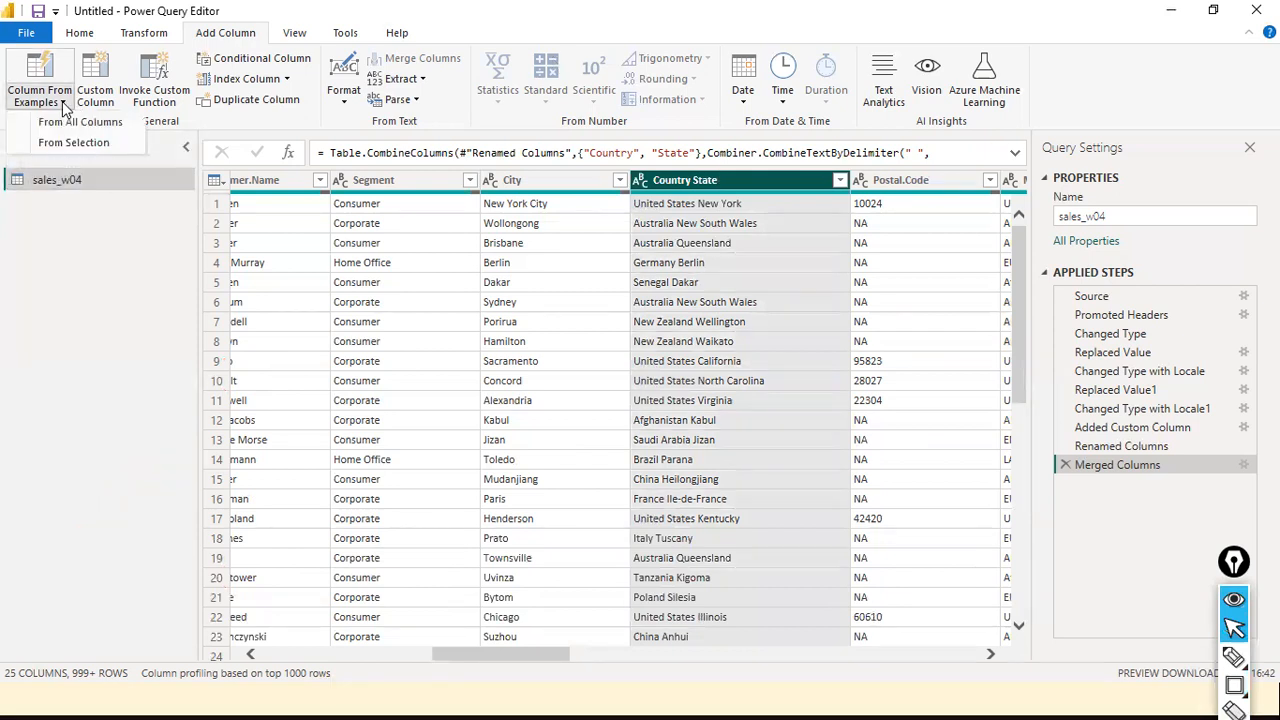
{"action": "left_click", "coordinate": [73, 143]}
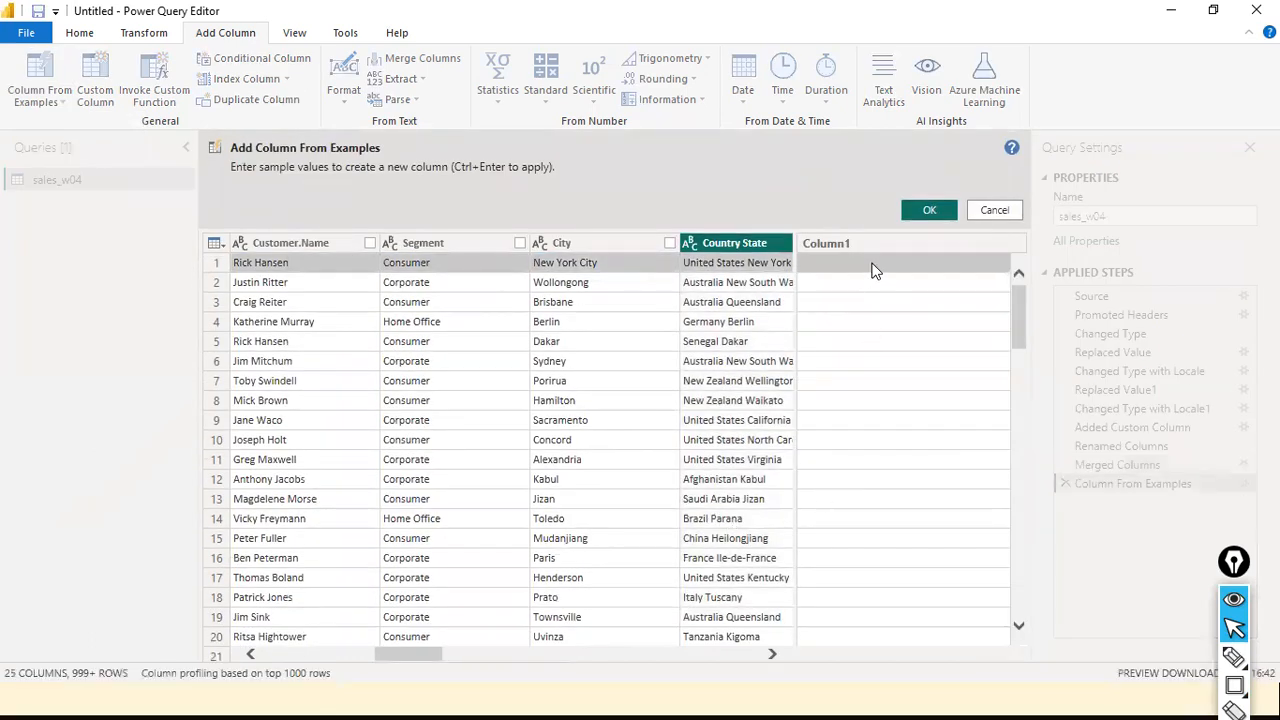
{"action": "left_click", "coordinate": [842, 265]}
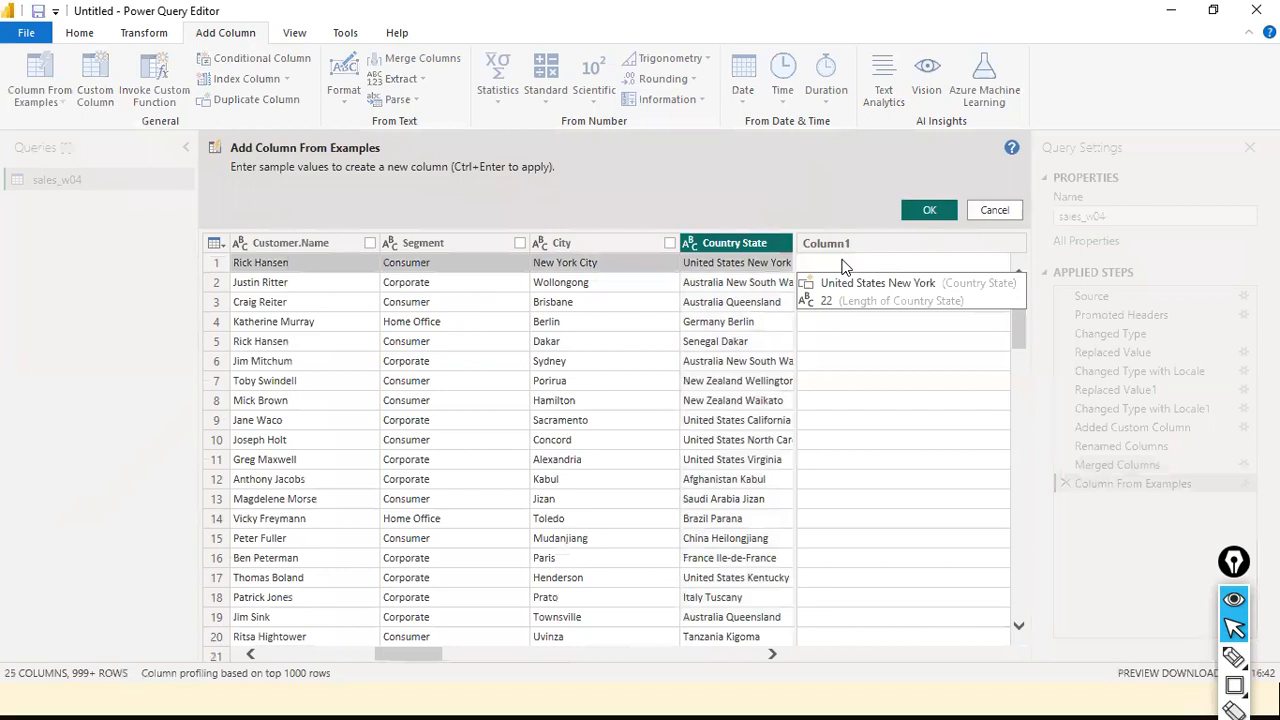
{"action": "type", "text": "Uni"}
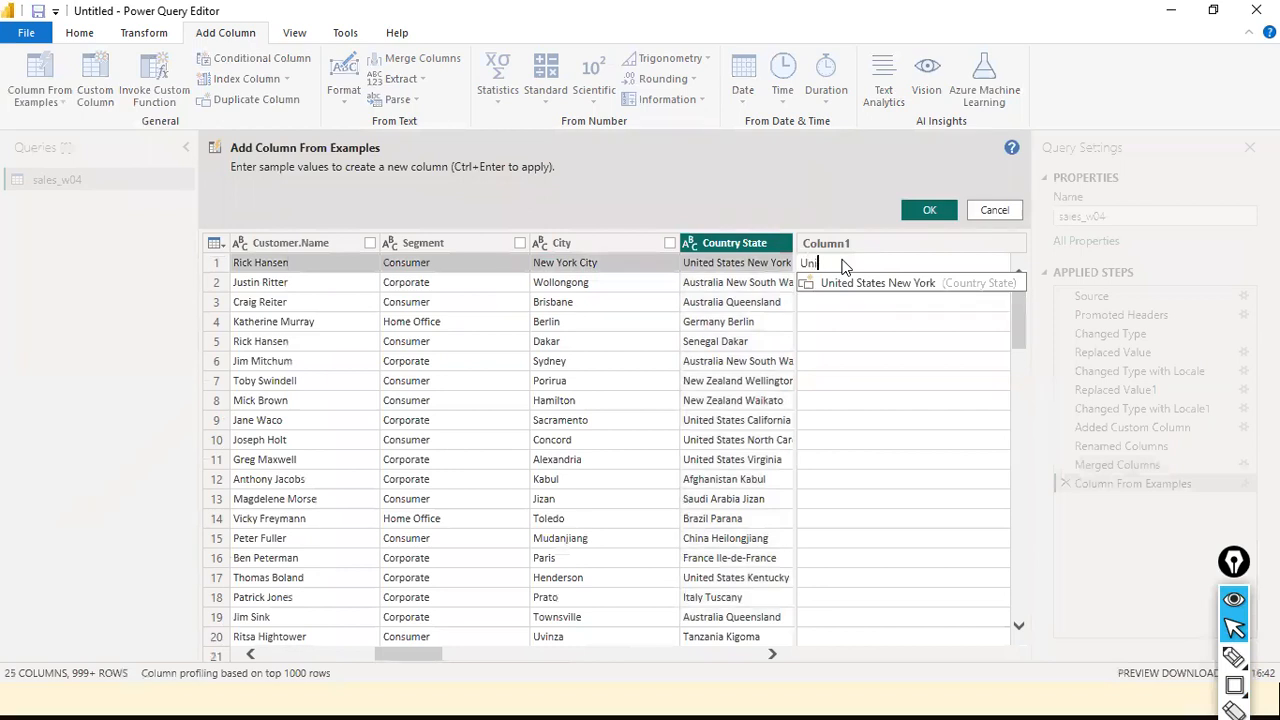
{"action": "type", "text": "ted States"}
{"action": "key", "text": "Return"}
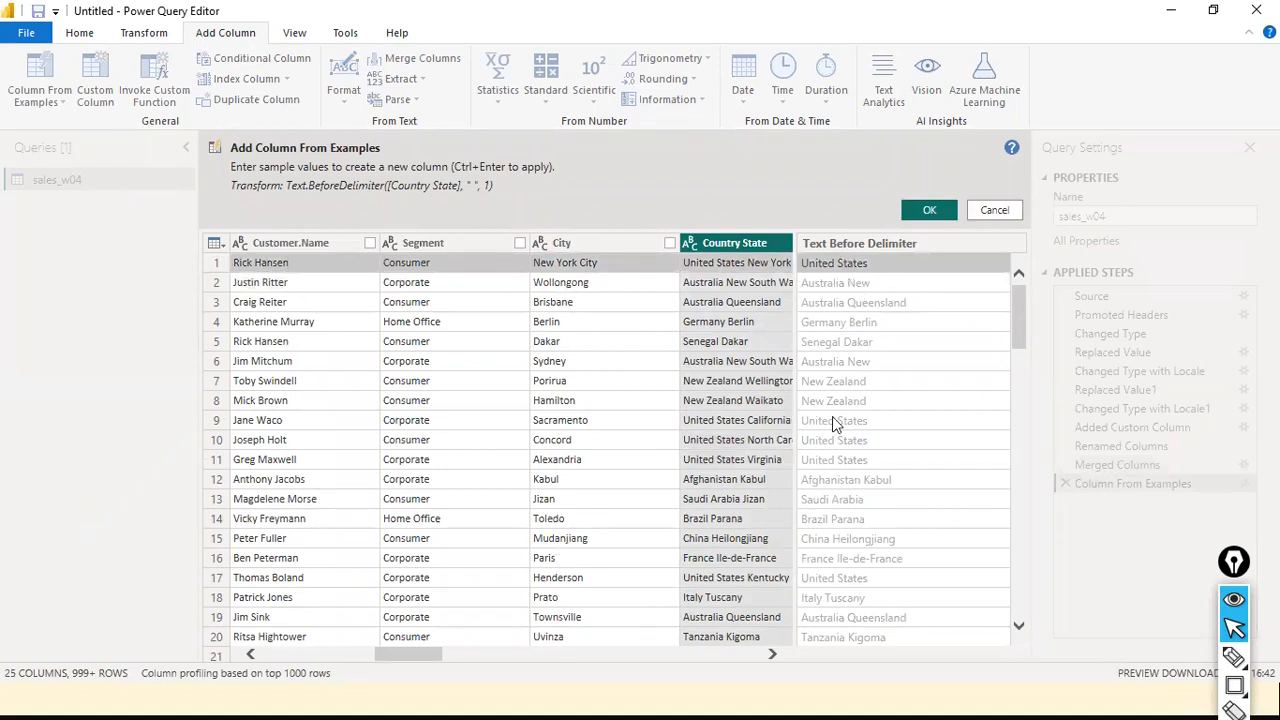
{"action": "key", "text": "ctrl+shift+a"}
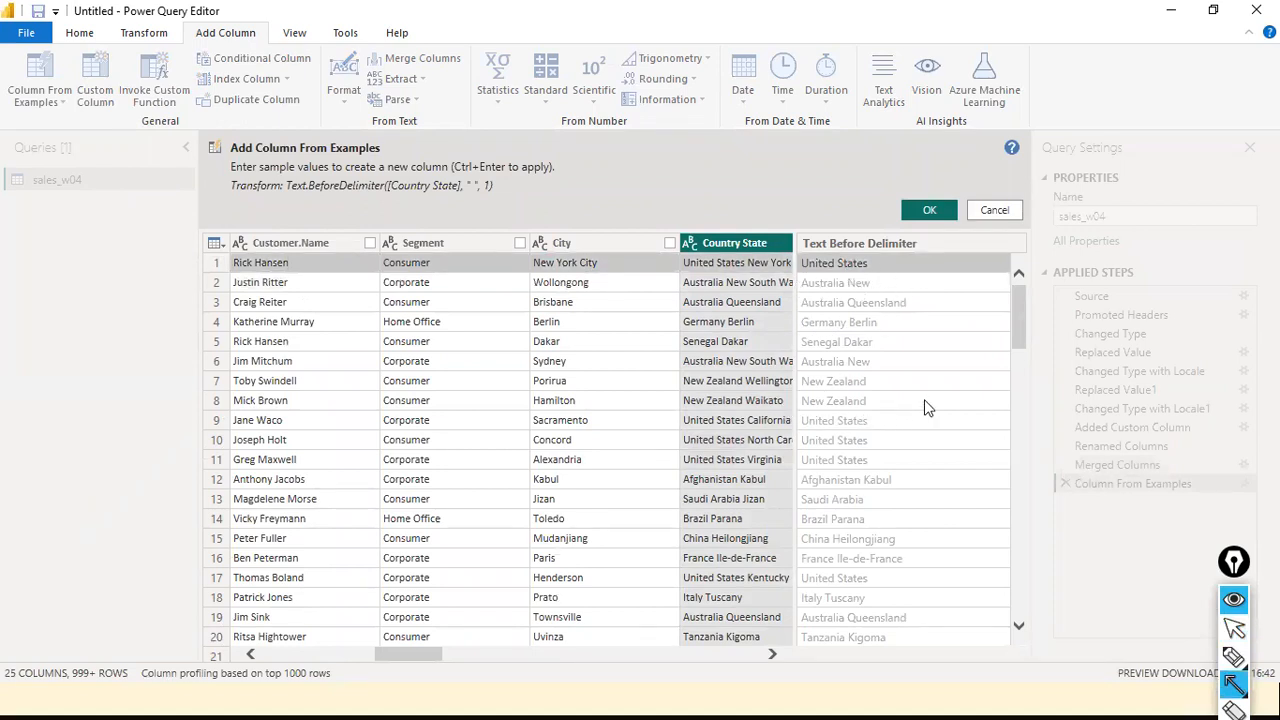
{"action": "left_click_drag", "start_coordinate": [971, 420], "coordinate": [872, 420]}
{"action": "left_click_drag", "start_coordinate": [617, 425], "coordinate": [677, 420]}
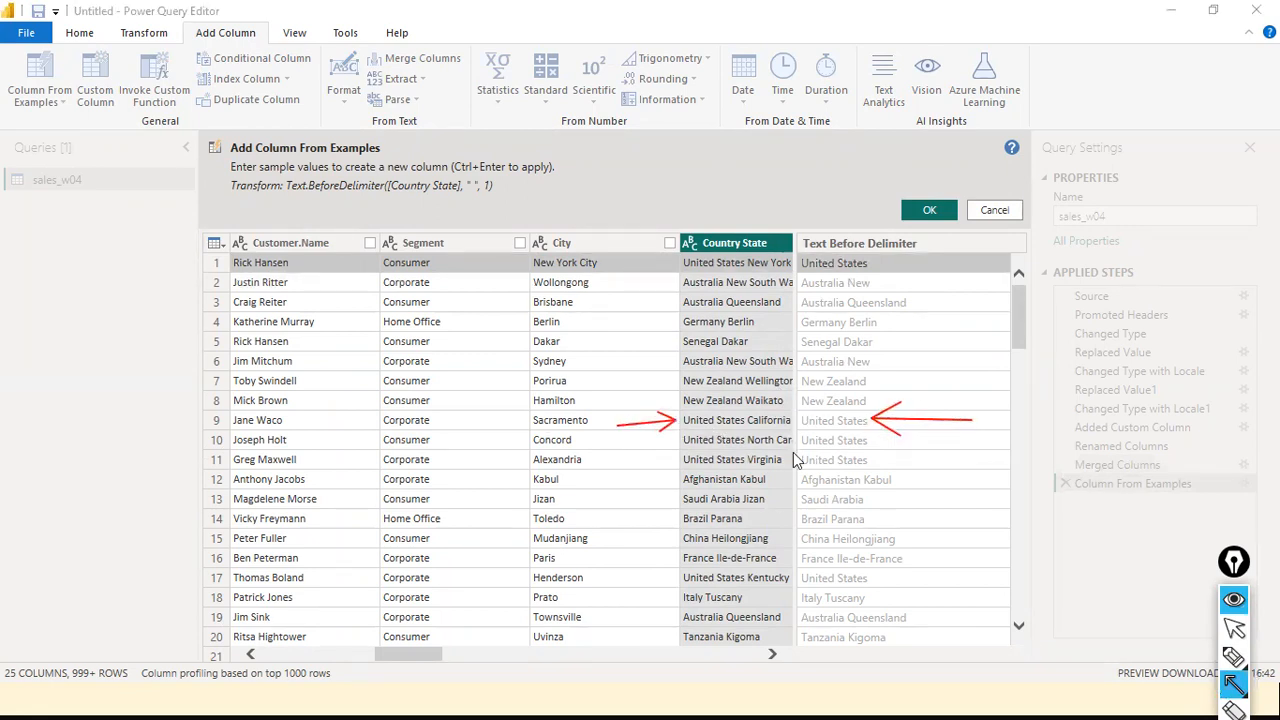
{"action": "mouse_move", "coordinate": [927, 437]}
{"action": "left_mouse_down"}
{"action": "mouse_move", "coordinate": [876, 443]}
{"action": "mouse_move", "coordinate": [886, 461]}
{"action": "mouse_move", "coordinate": [874, 461]}
{"action": "left_mouse_up"}
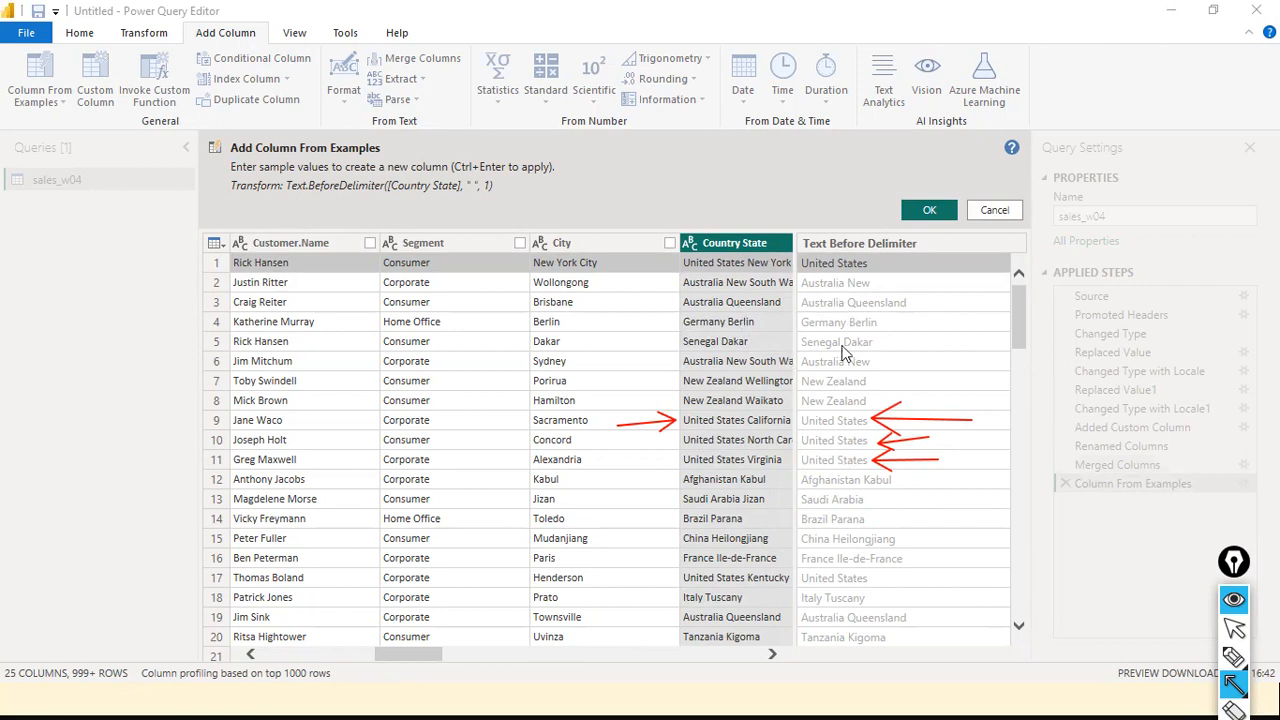
{"action": "left_click_drag", "start_coordinate": [647, 385], "coordinate": [675, 381]}
{"action": "mouse_move", "coordinate": [1044, 386]}
{"action": "left_mouse_down"}
{"action": "mouse_move", "coordinate": [984, 383]}
{"action": "mouse_move", "coordinate": [972, 400]}
{"action": "left_mouse_up"}
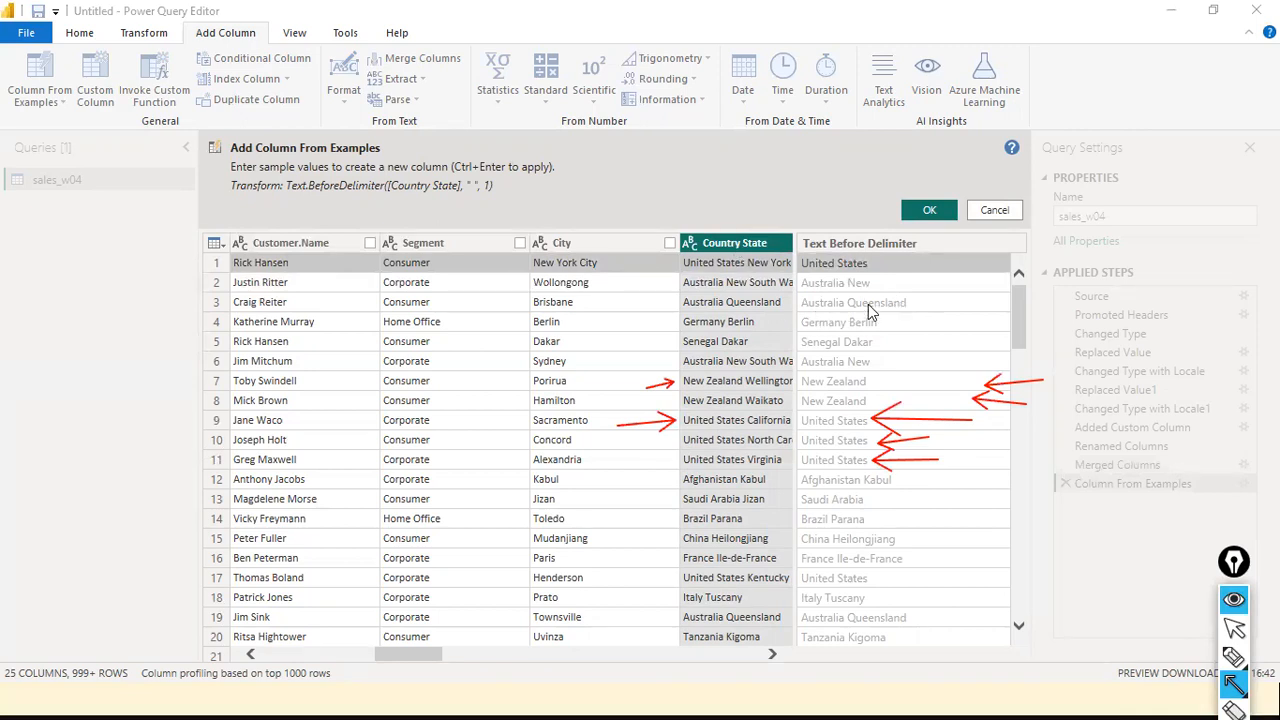
Enter Australia as the example value for the second and third rows of the new column
{"action": "double_click", "coordinate": [827, 283]}
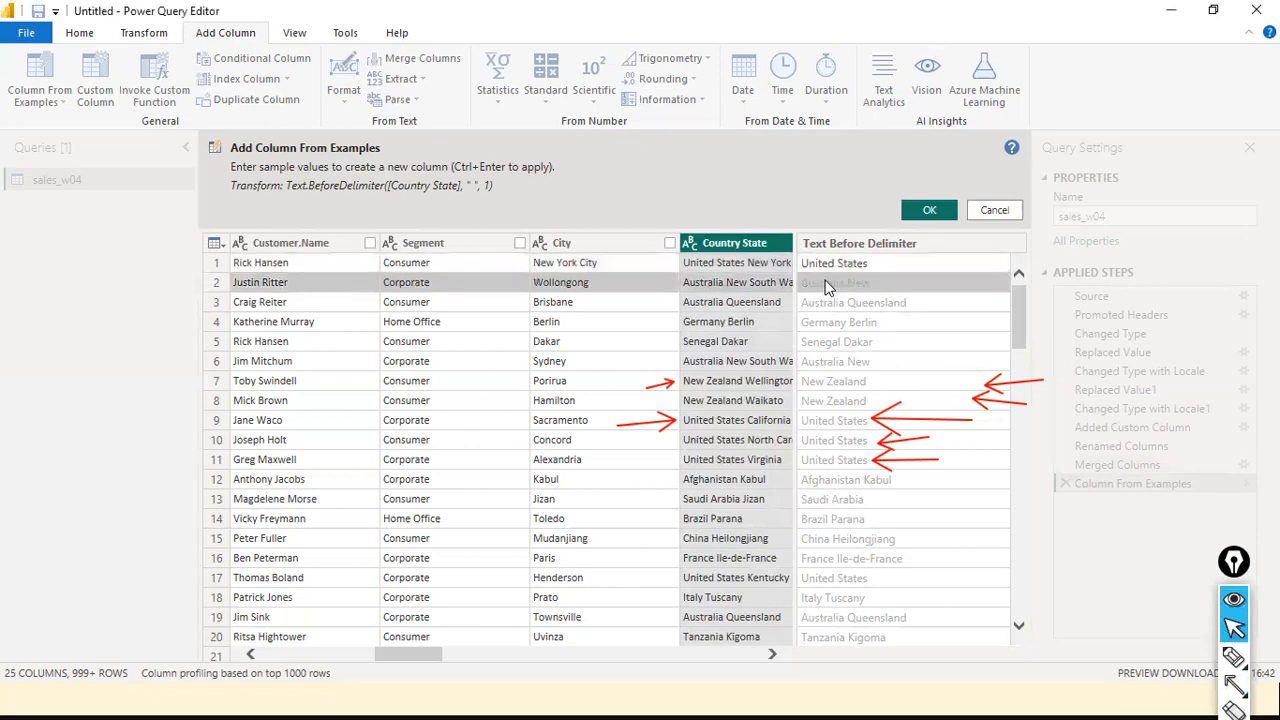
{"action": "type", "text": "Autr"}
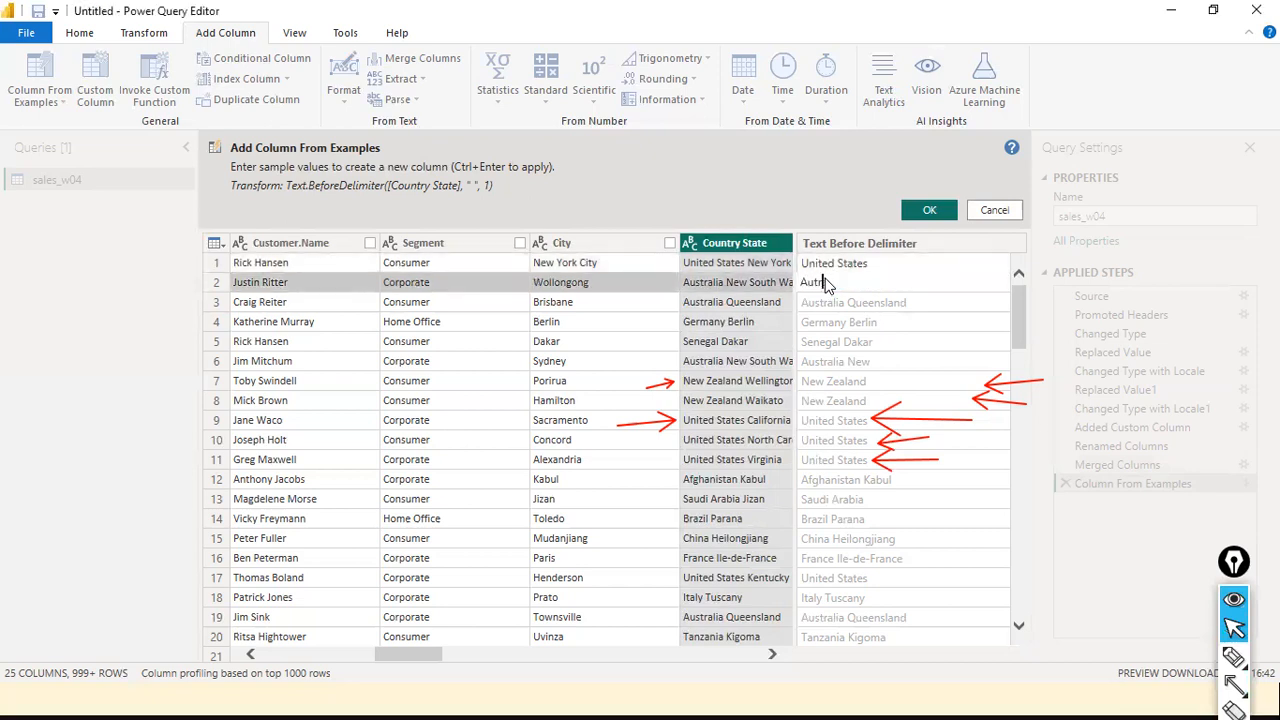
{"action": "key", "text": "BackSpace"}
{"action": "key", "text": "BackSpace"}
{"action": "type", "text": "stralia"}
{"action": "key", "text": "Return"}
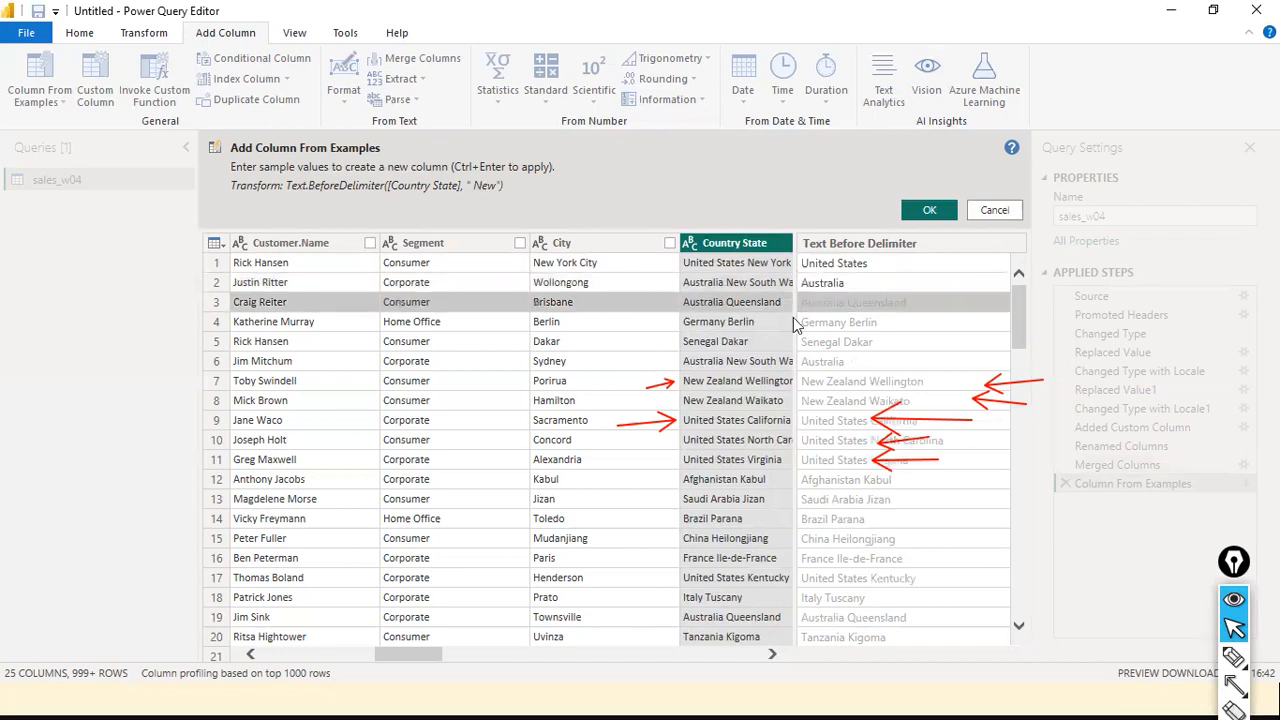
{"action": "left_click", "coordinate": [849, 302]}
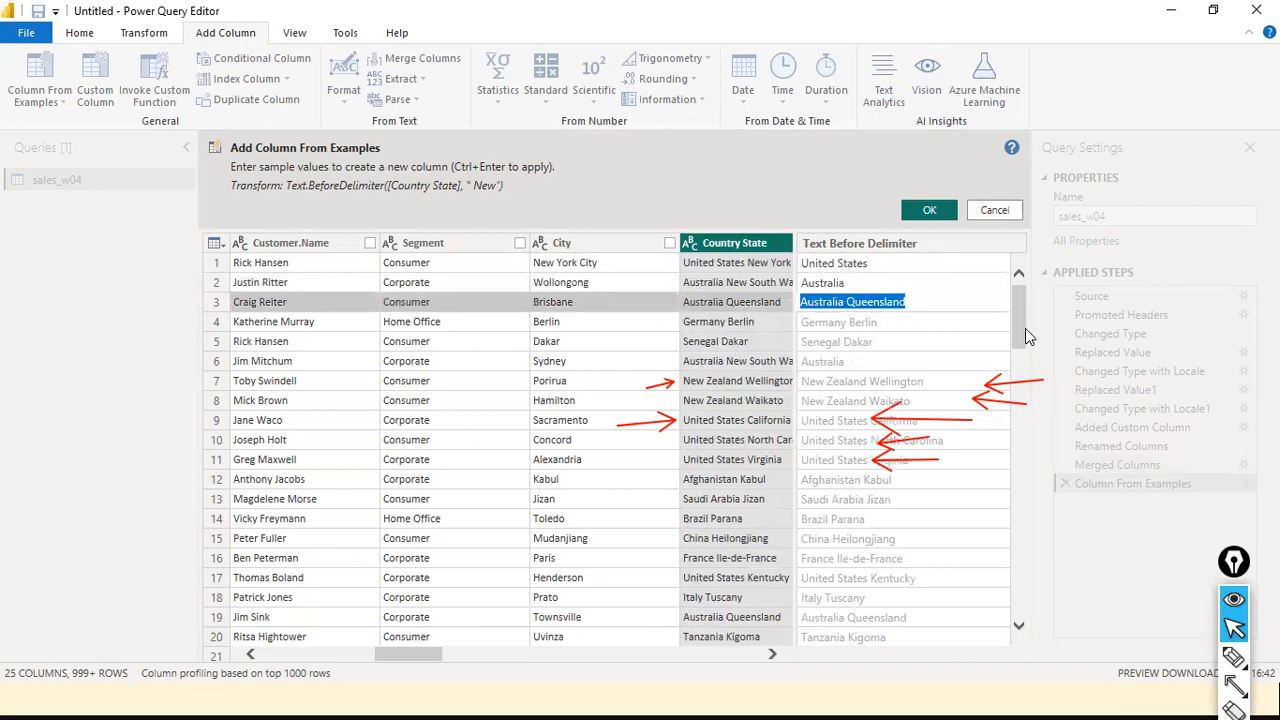
{"action": "type", "text": "A"}
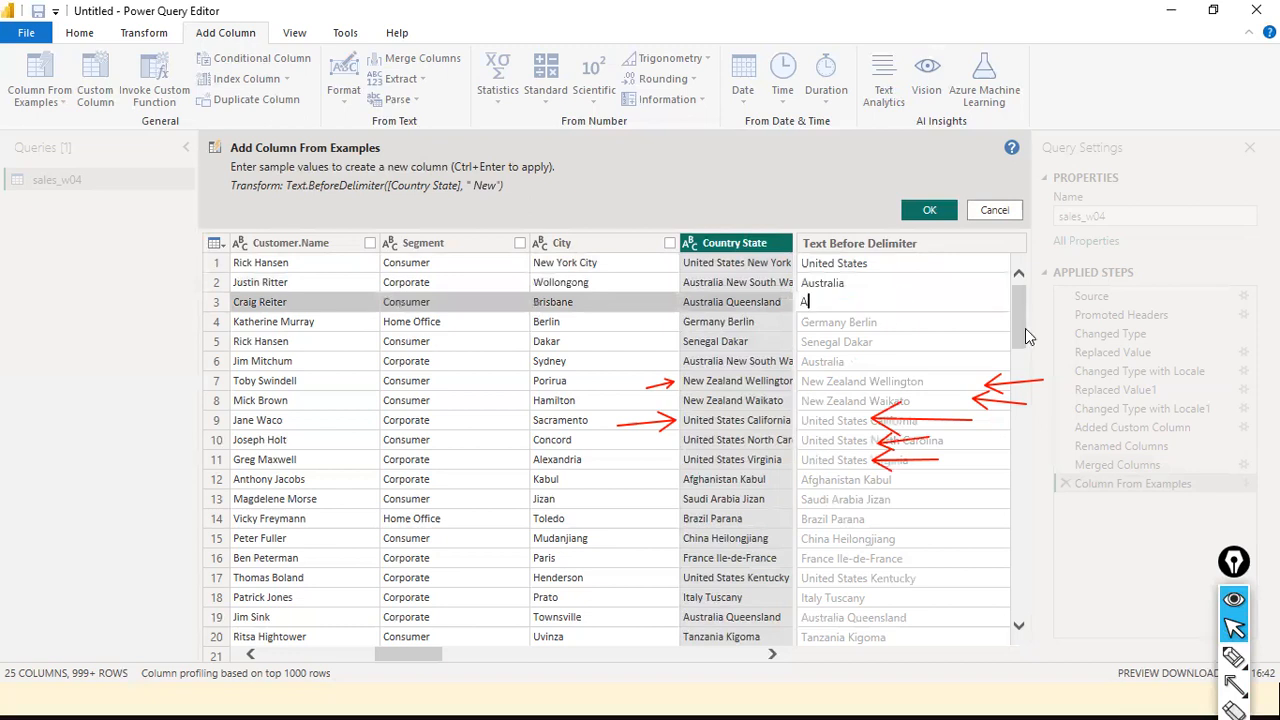
{"action": "type", "text": "ustralia"}
{"action": "key", "text": "Return"}
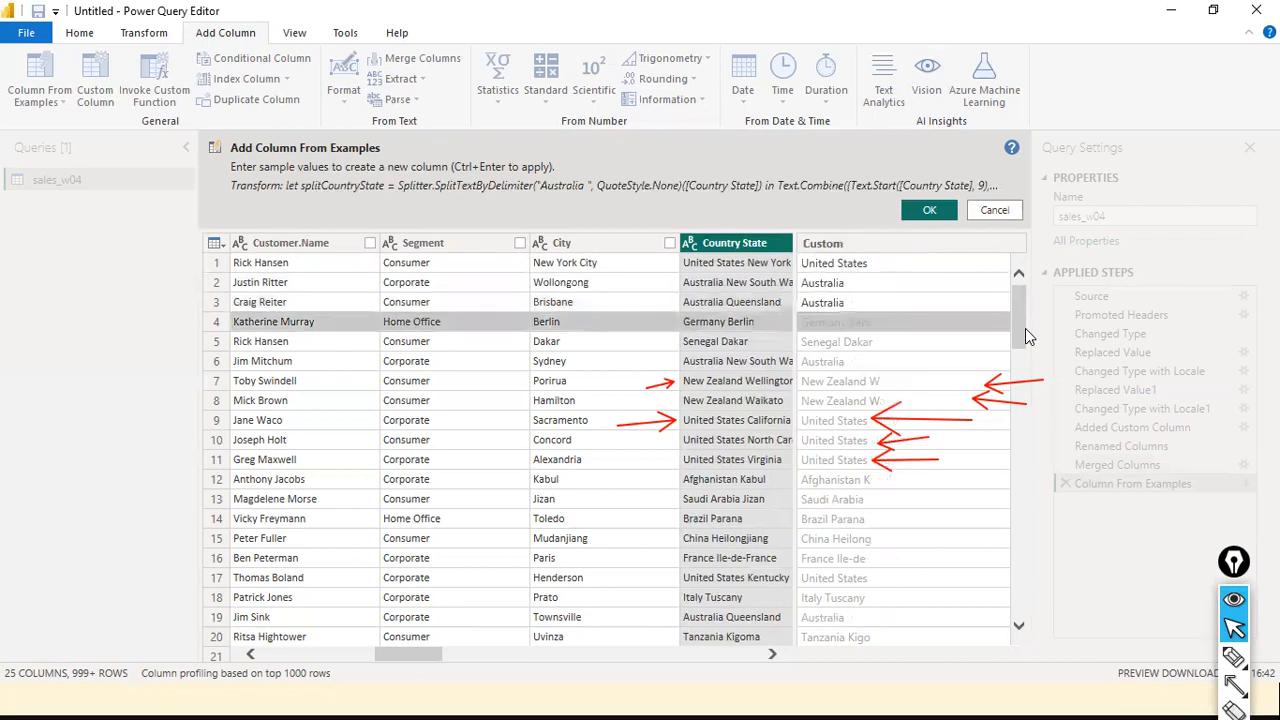
Enter Germany as the fourth row's example and confirm the column from examples
{"action": "type", "text": "Germany"}
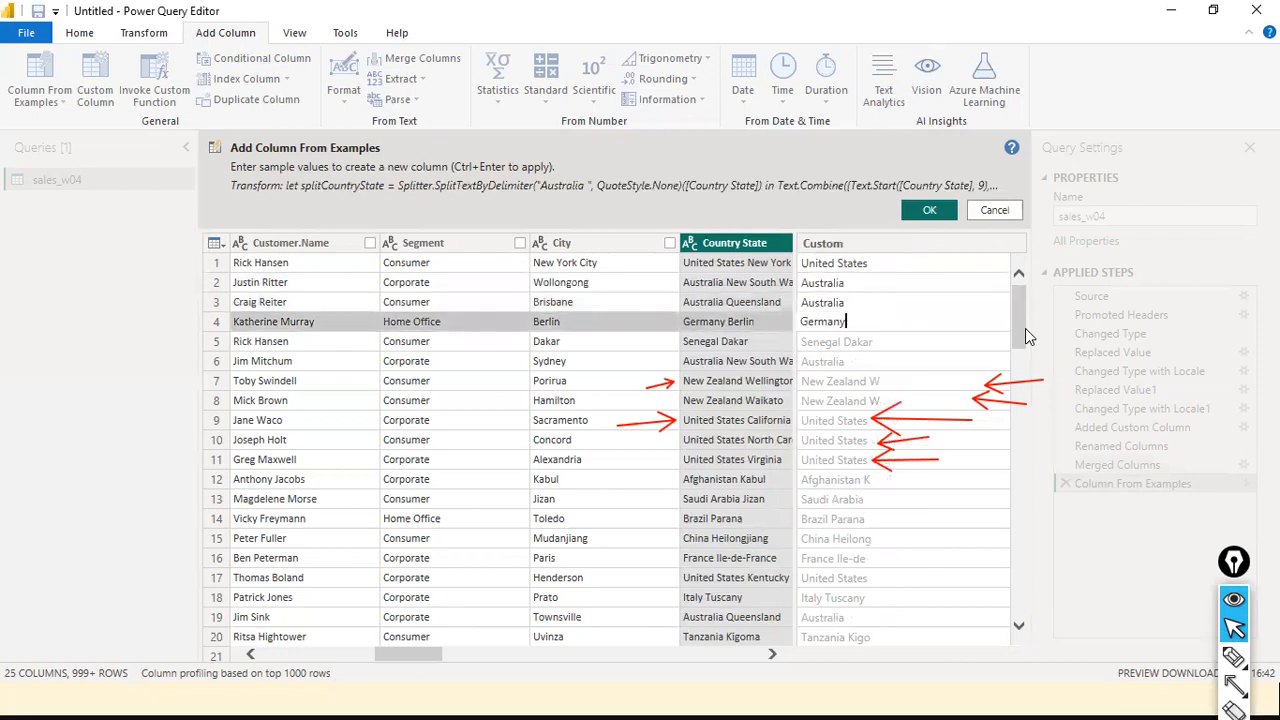
{"action": "key", "text": "Return"}
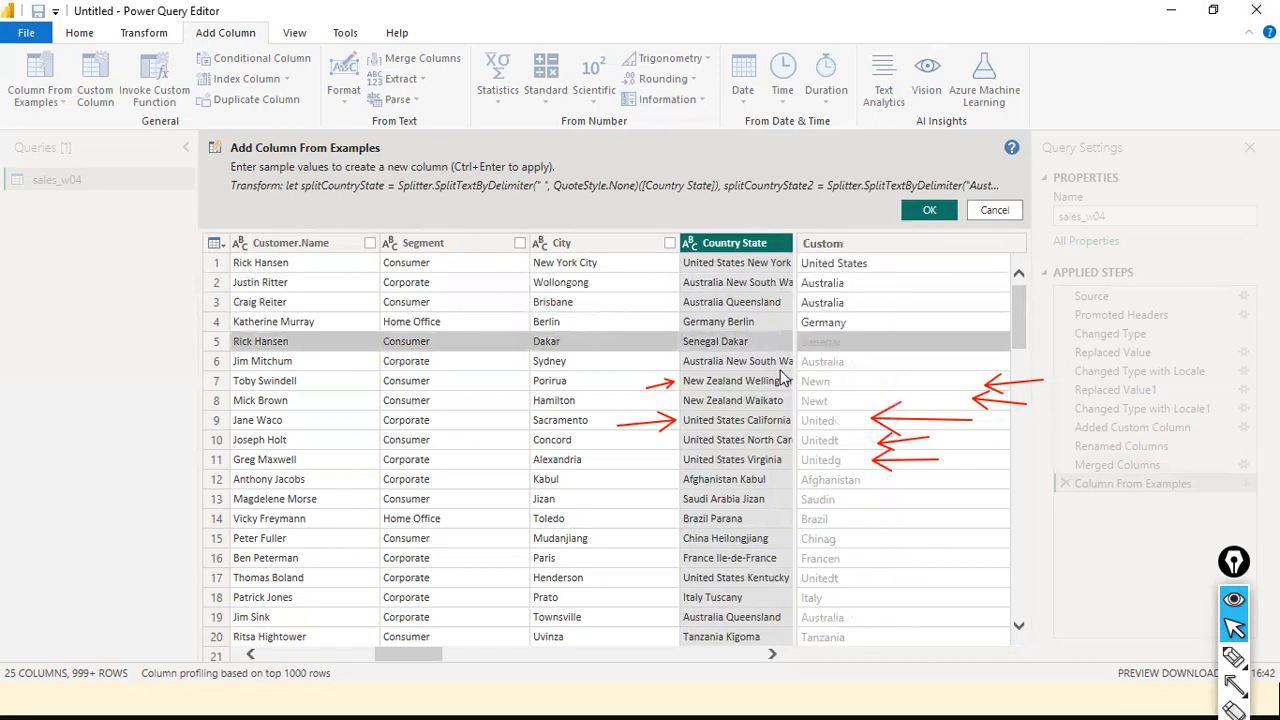
{"action": "key", "text": "ctrl+shift+9"}
{"action": "left_click_drag", "start_coordinate": [1004, 358], "coordinate": [888, 359]}
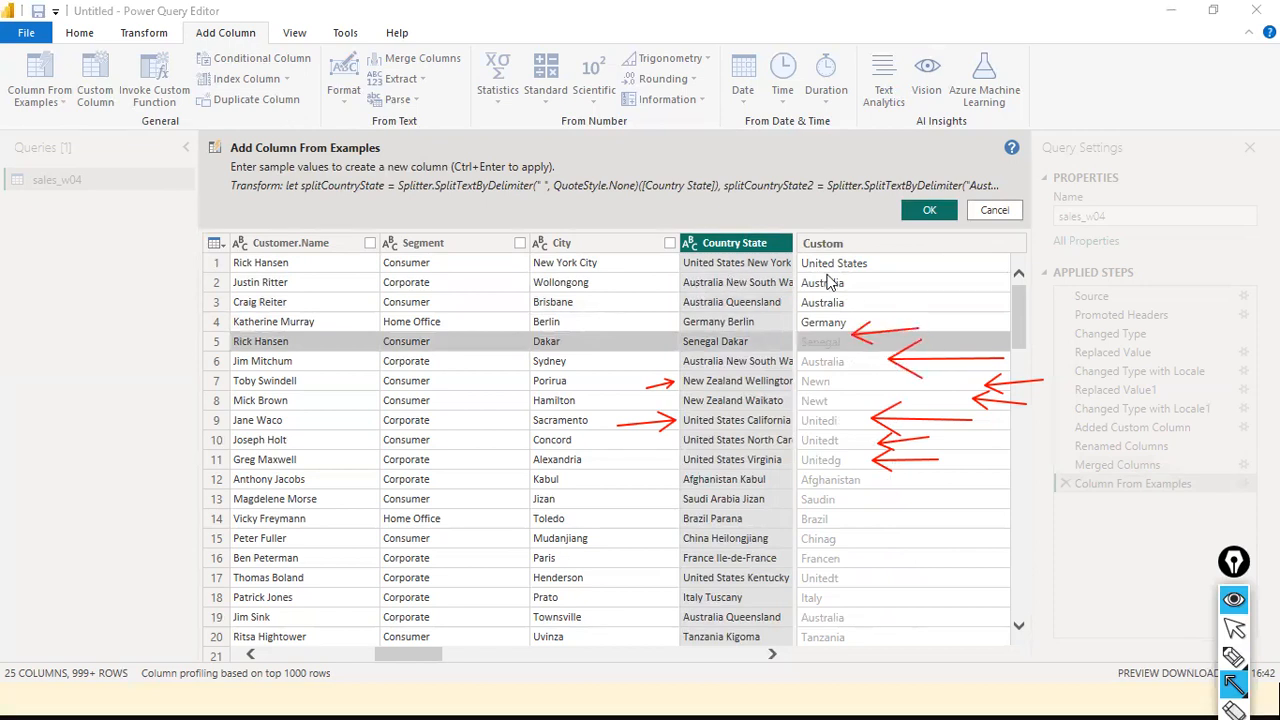
{"action": "left_click_drag", "start_coordinate": [952, 283], "coordinate": [874, 285]}
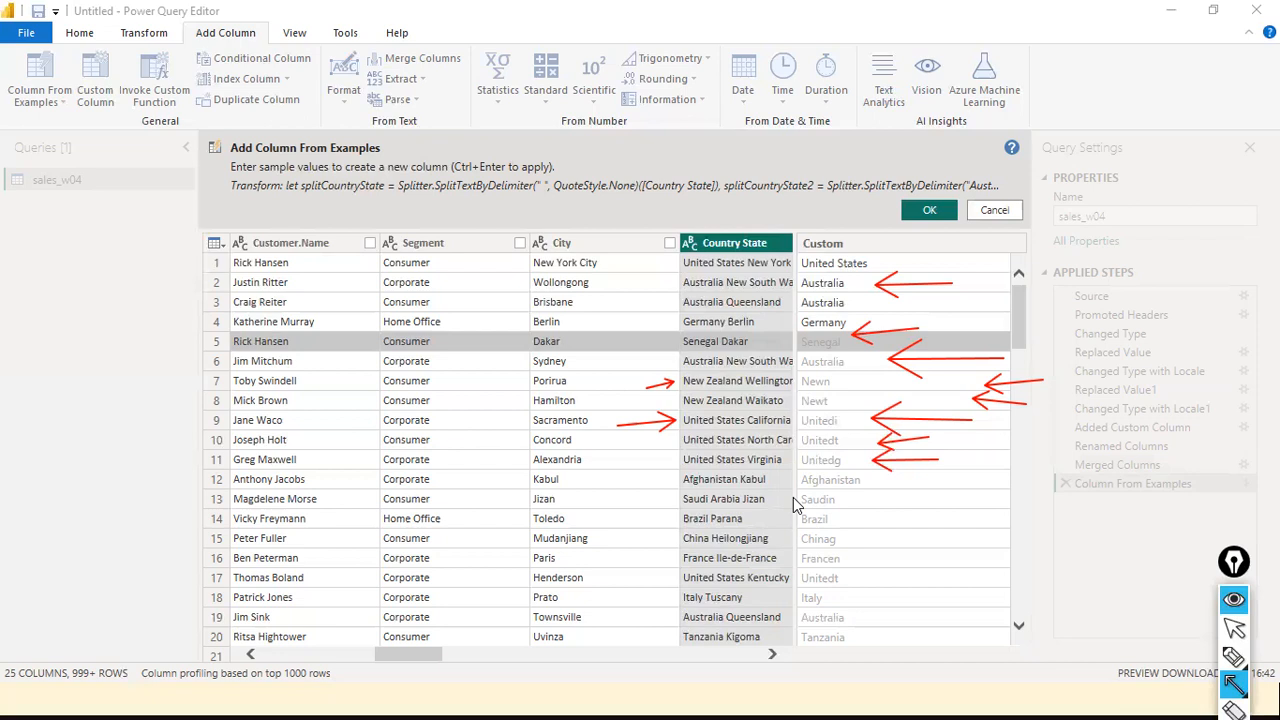
{"action": "key", "text": "Escape"}
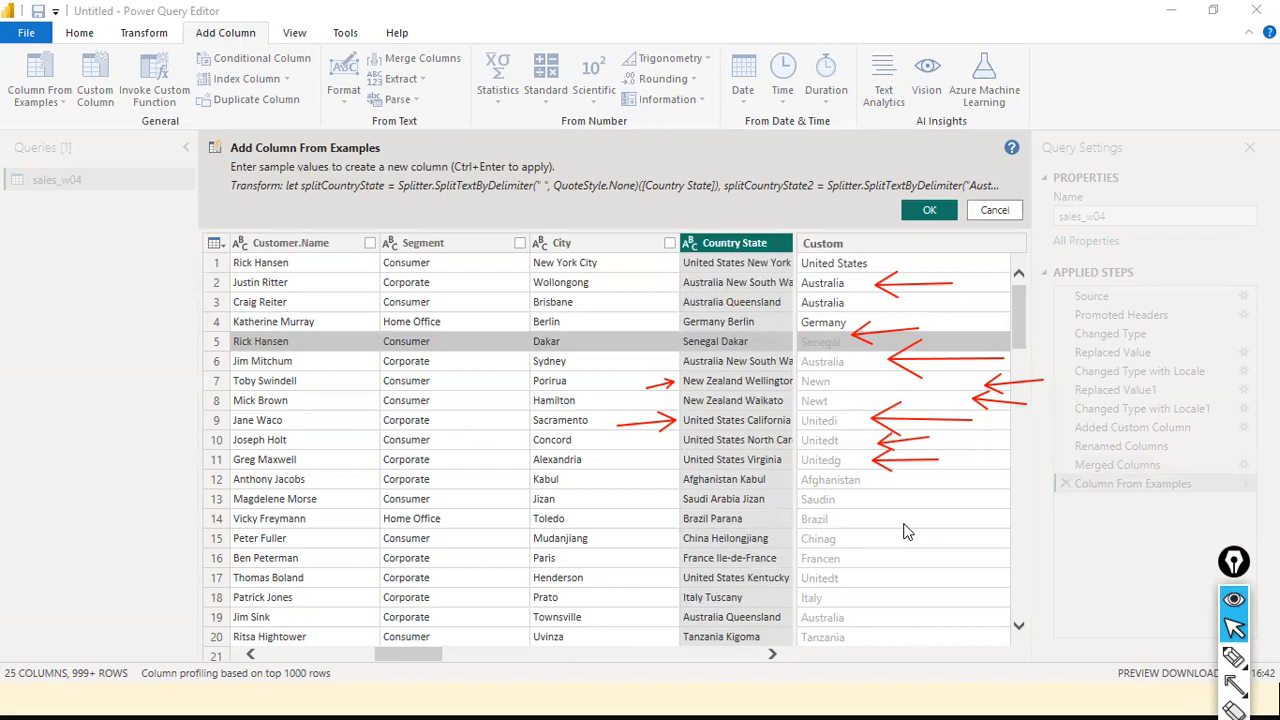
{"action": "left_click", "coordinate": [940, 212]}
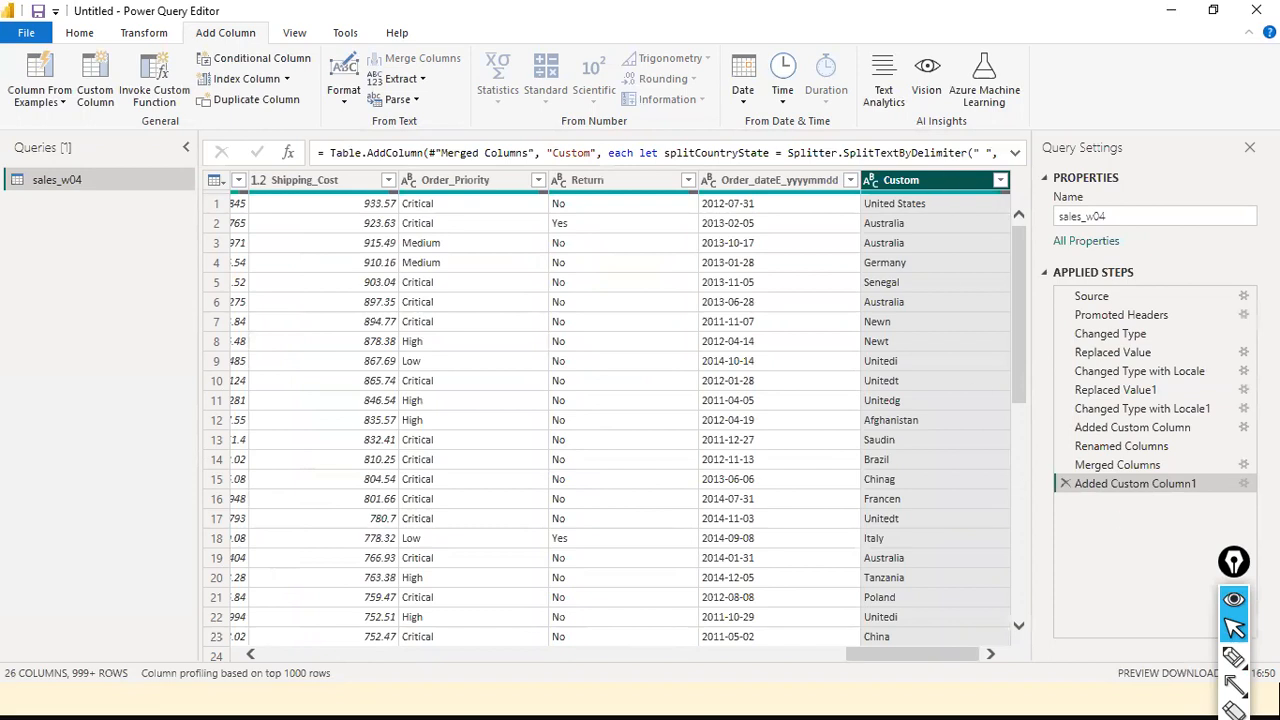
{"action": "left_click_drag", "start_coordinate": [757, 9], "coordinate": [748, 79]}
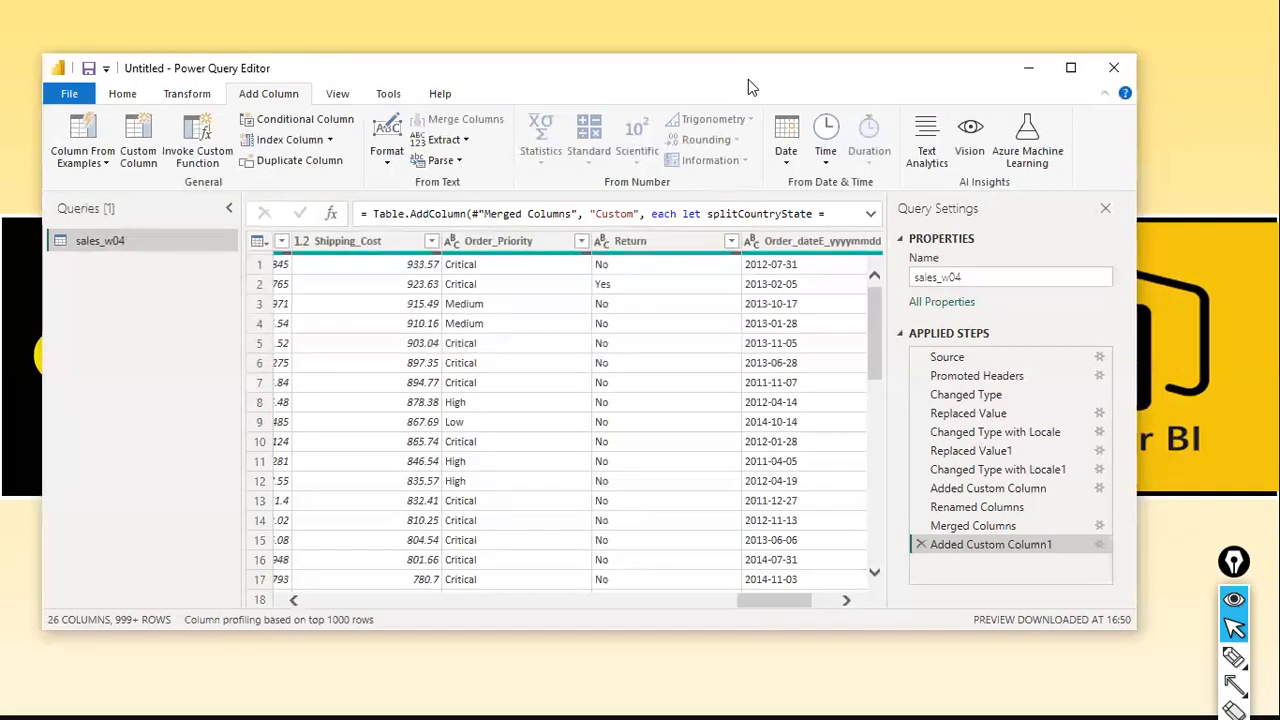
{"action": "left_click", "coordinate": [1059, 79]}
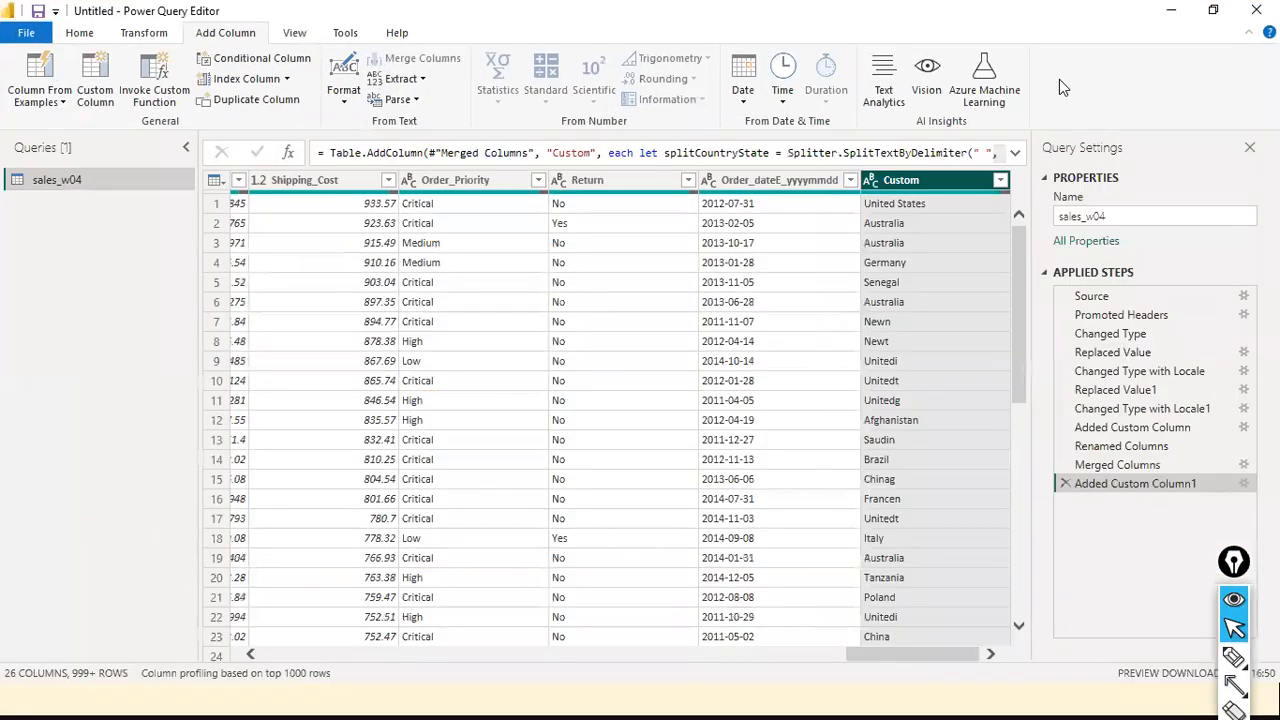
{"action": "double_click", "coordinate": [656, 13]}
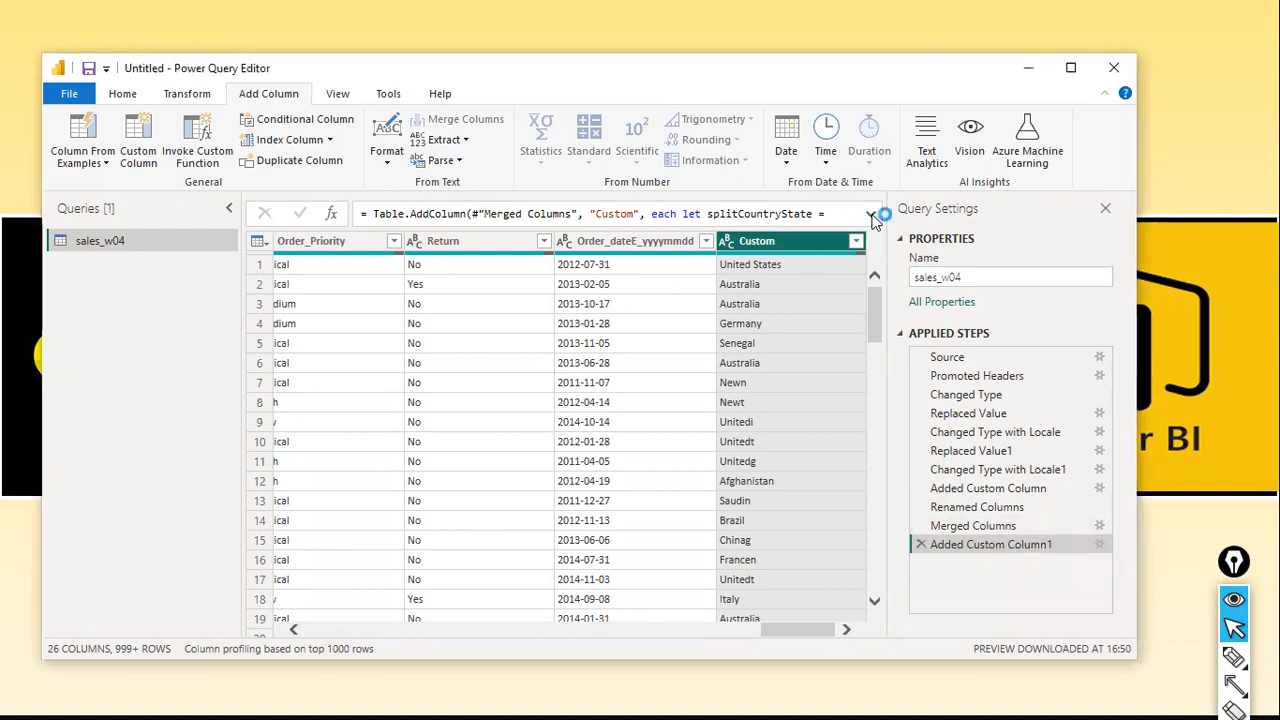
Examine the generated Added Custom Column1 formula in the expanded formula bar
{"action": "left_click", "coordinate": [871, 214]}
{"action": "left_click_drag", "start_coordinate": [460, 231], "coordinate": [742, 285]}
{"action": "left_click", "coordinate": [722, 266]}
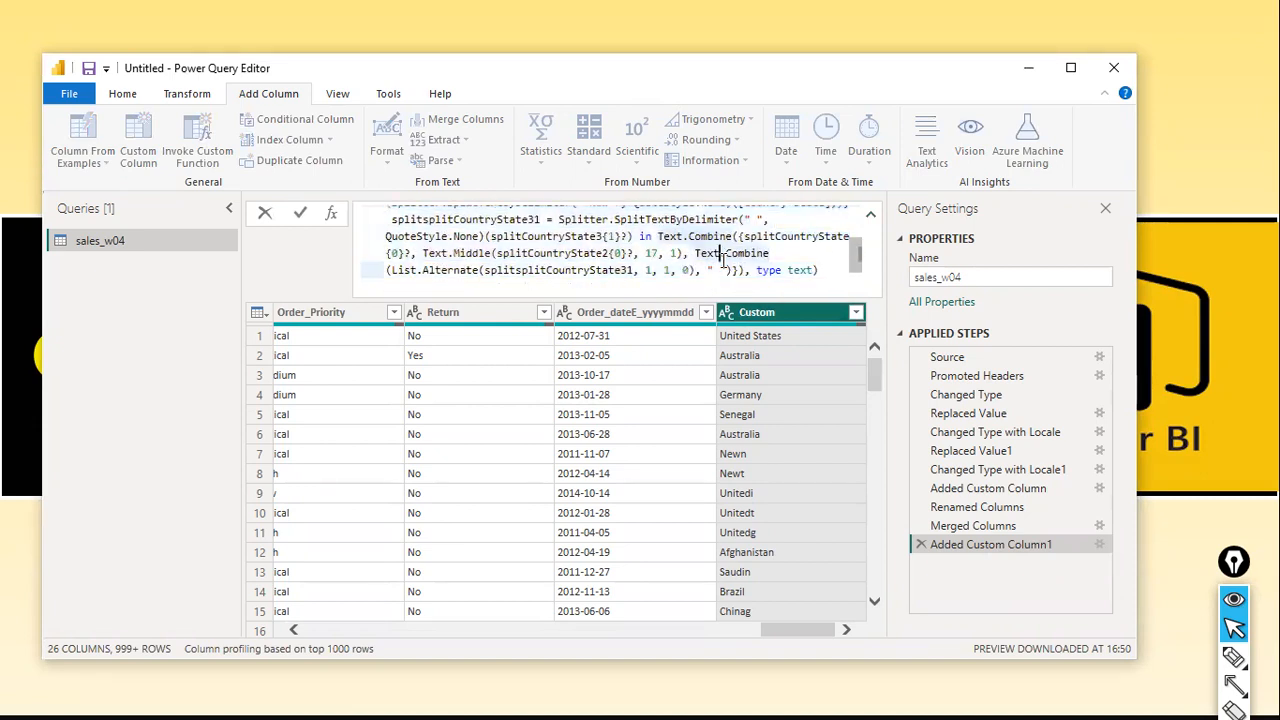
{"action": "scroll", "coordinate": [722, 266], "scroll_direction": "up", "scroll_amount": 5}
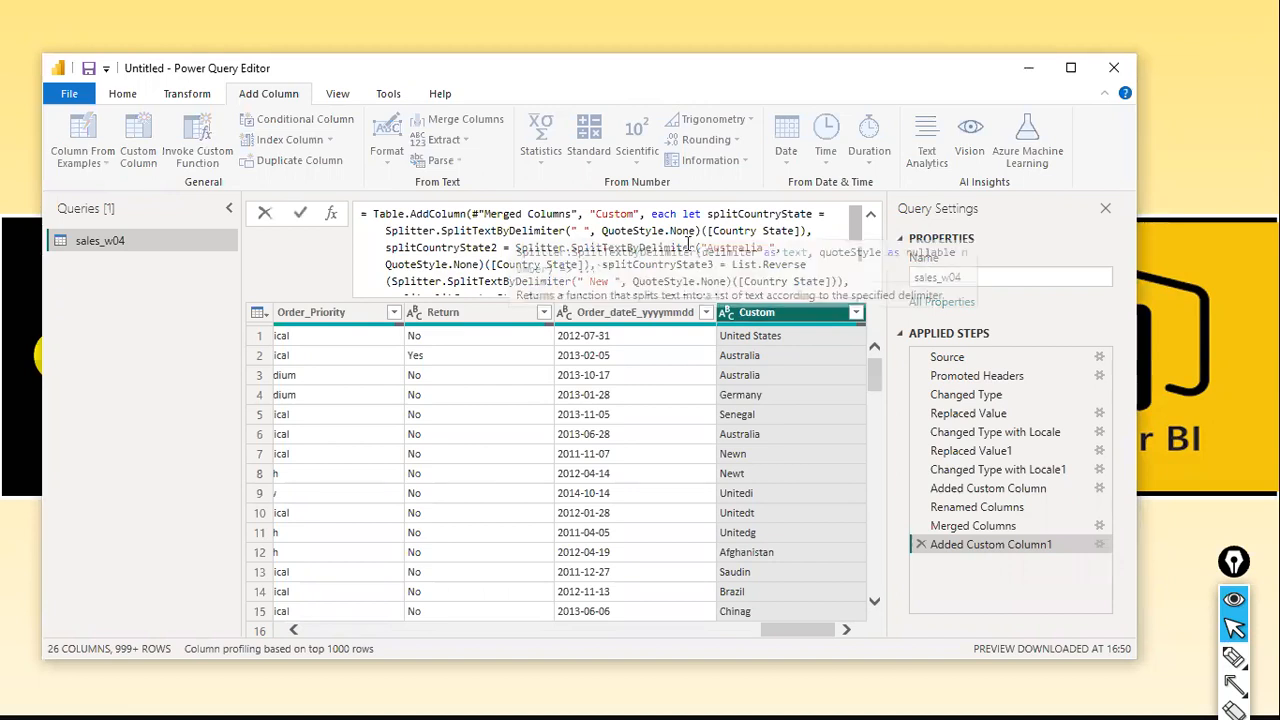
{"action": "scroll", "coordinate": [688, 243], "scroll_direction": "down", "scroll_amount": 5}
{"action": "scroll", "coordinate": [688, 243], "scroll_direction": "up", "scroll_amount": 5}
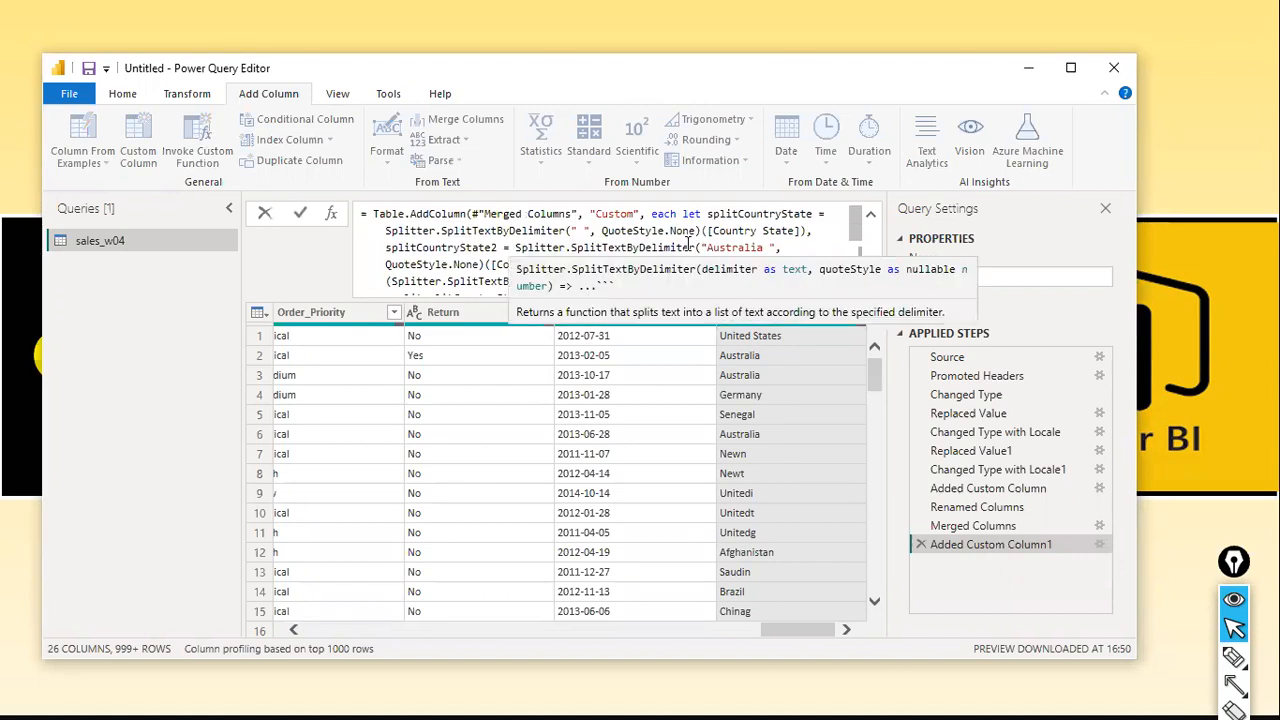
{"action": "left_click", "coordinate": [262, 214]}
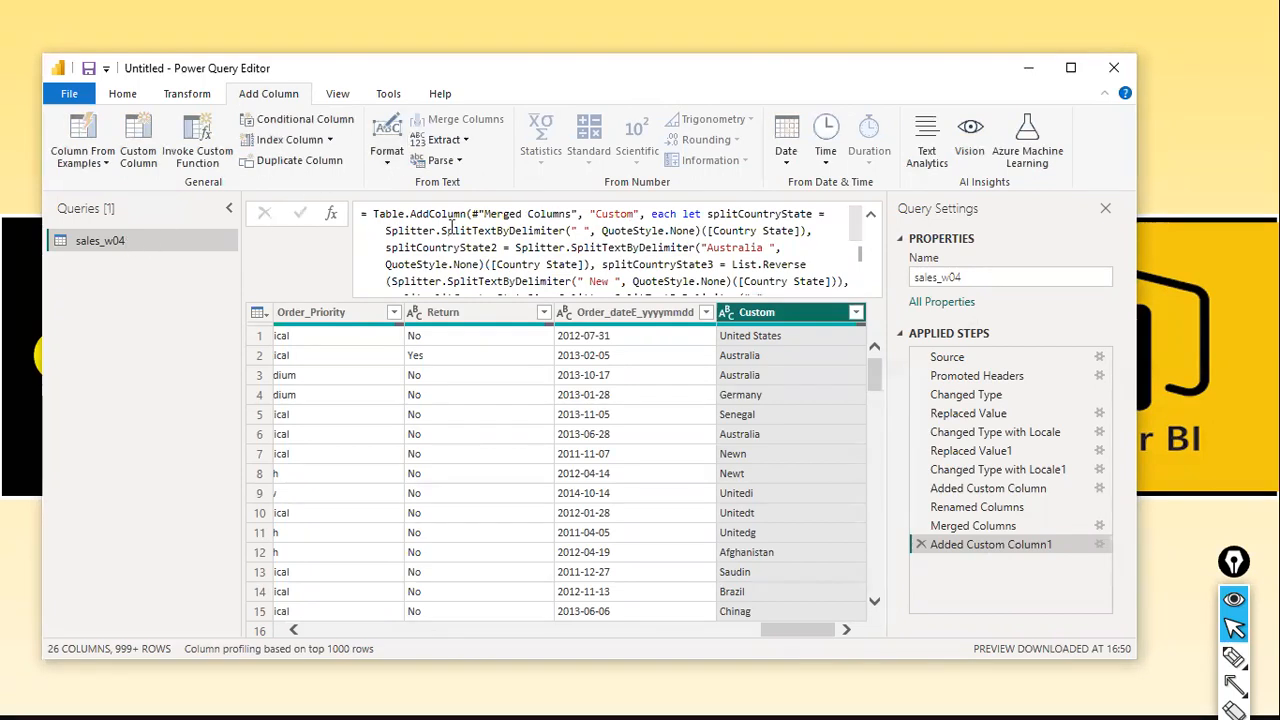
{"action": "left_click", "coordinate": [871, 218]}
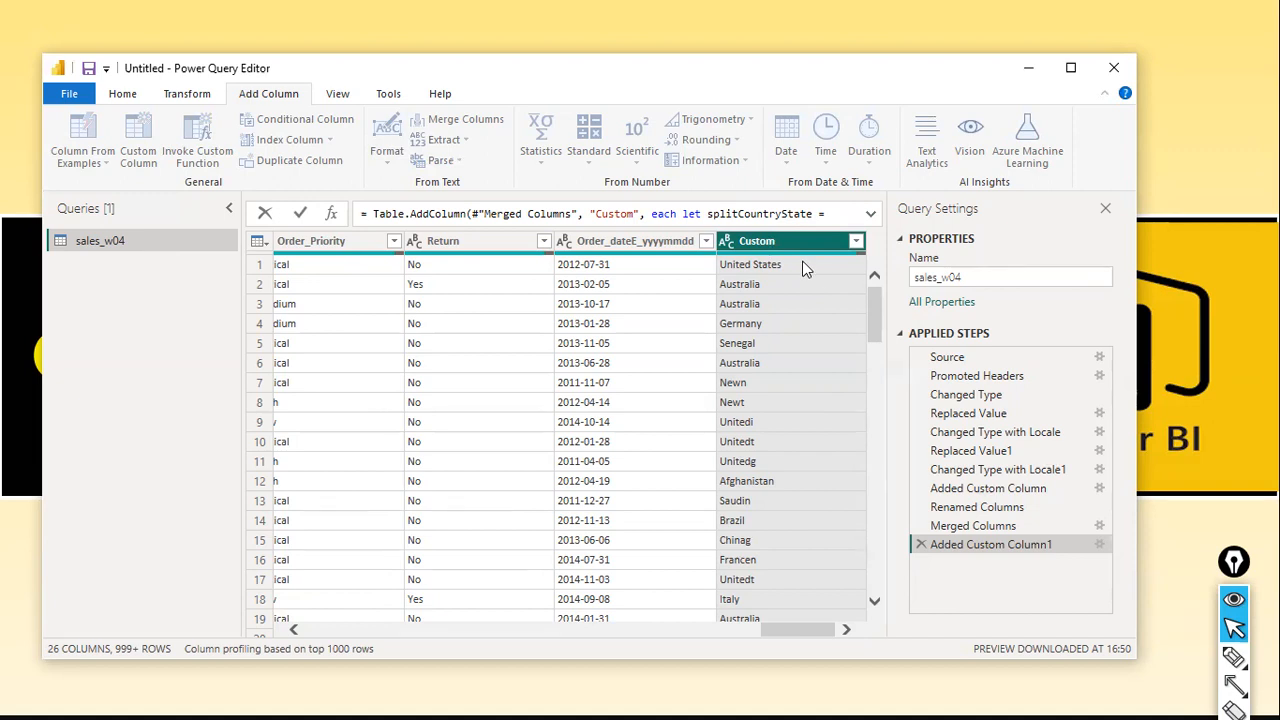
{"action": "left_click", "coordinate": [869, 223]}
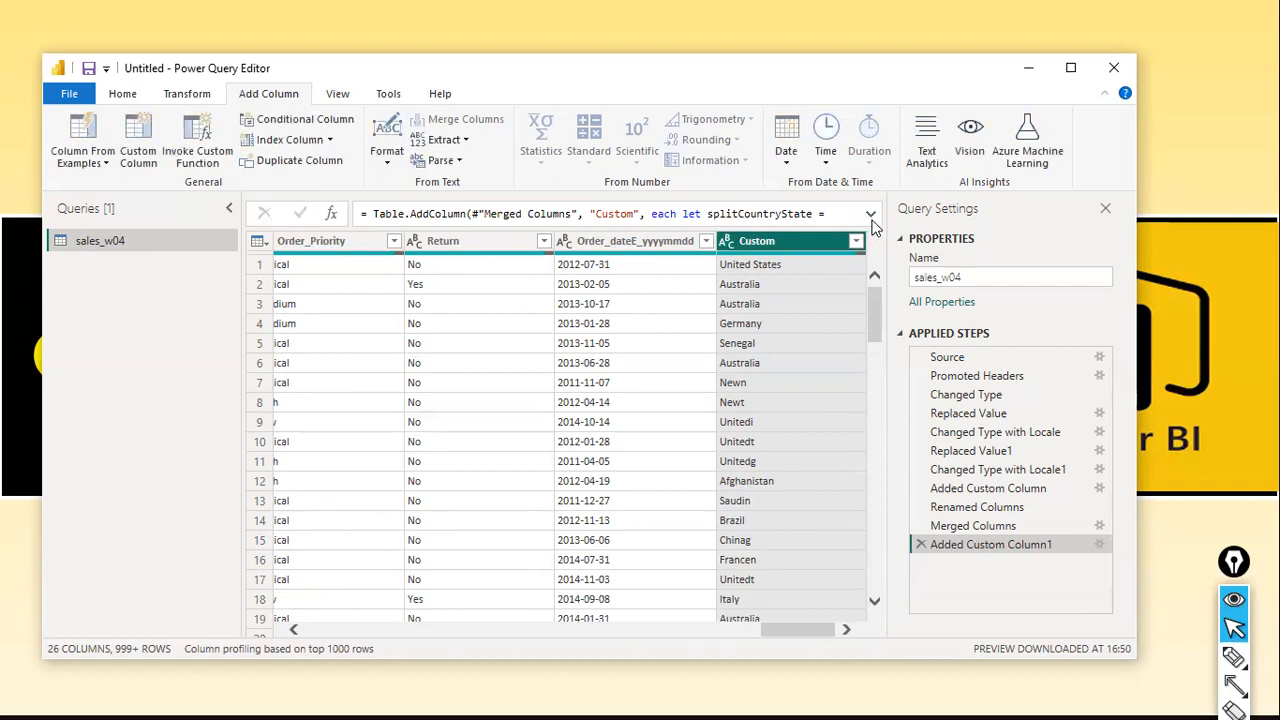
{"action": "left_click", "coordinate": [870, 215]}
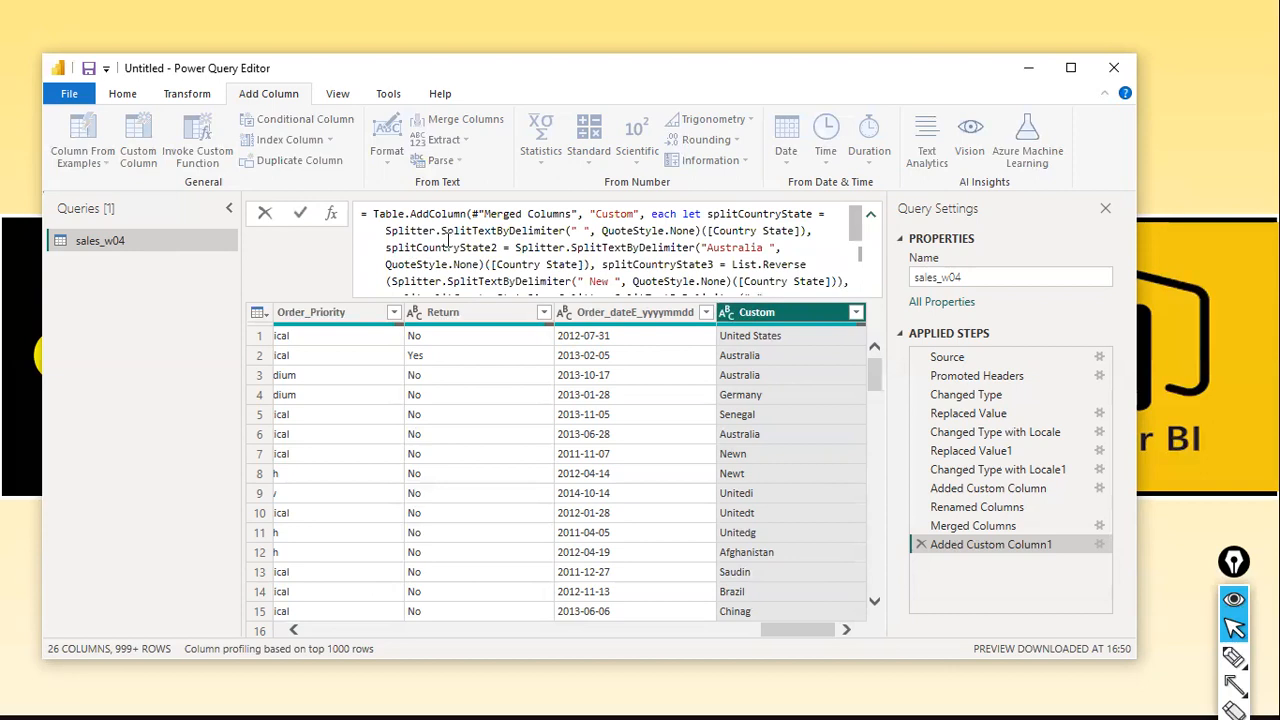
{"action": "left_click", "coordinate": [569, 230]}
{"action": "left_click_drag", "start_coordinate": [442, 231], "coordinate": [565, 231]}
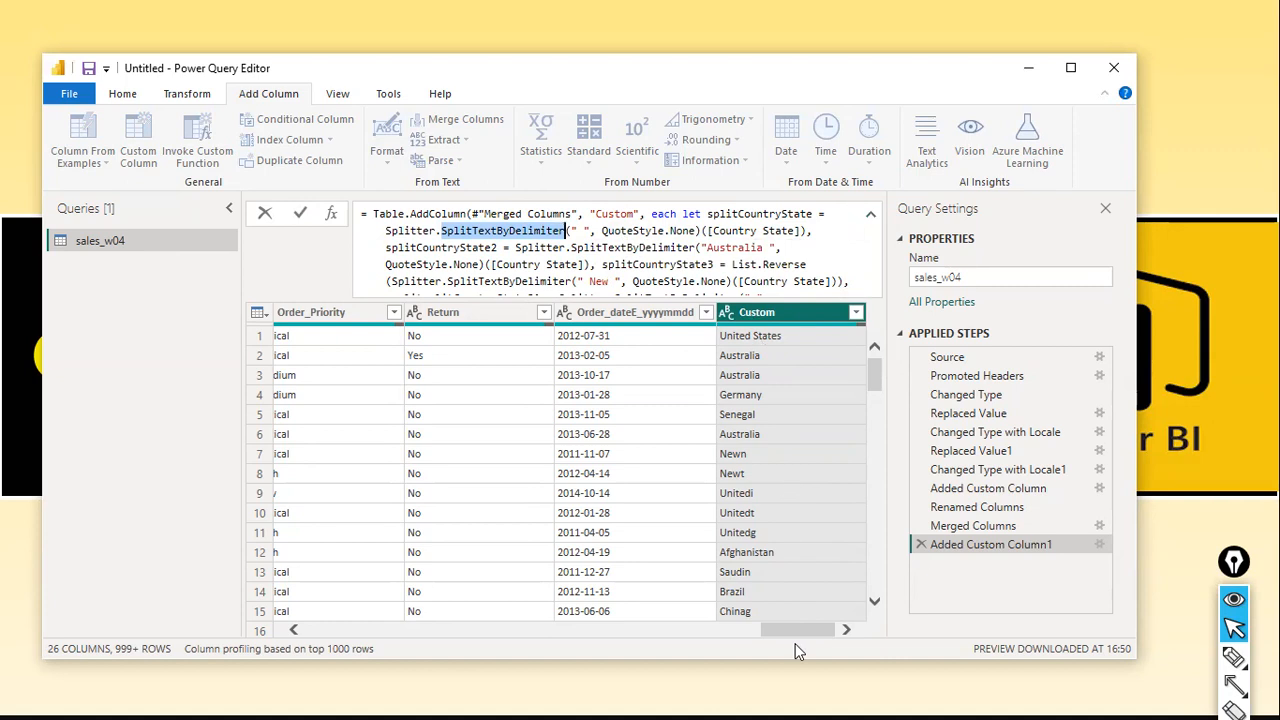
{"action": "scroll", "coordinate": [759, 285], "scroll_direction": "down", "scroll_amount": 3}
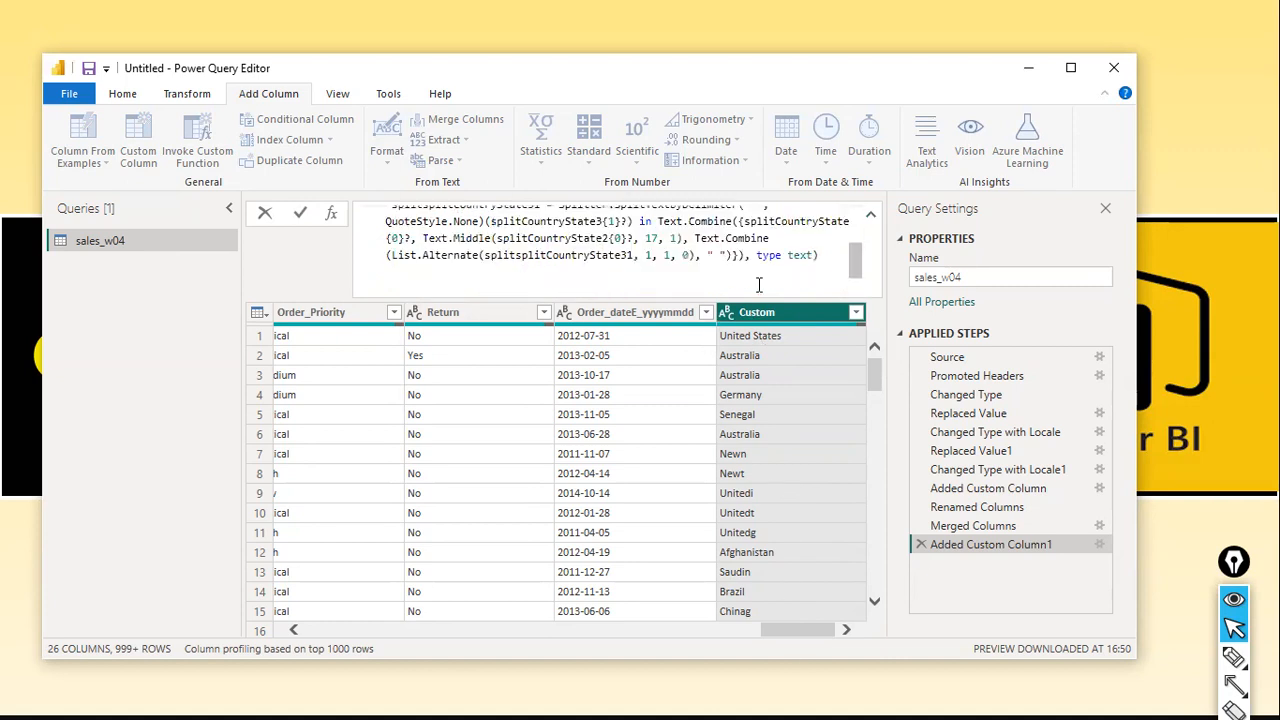
{"action": "left_click", "coordinate": [262, 216]}
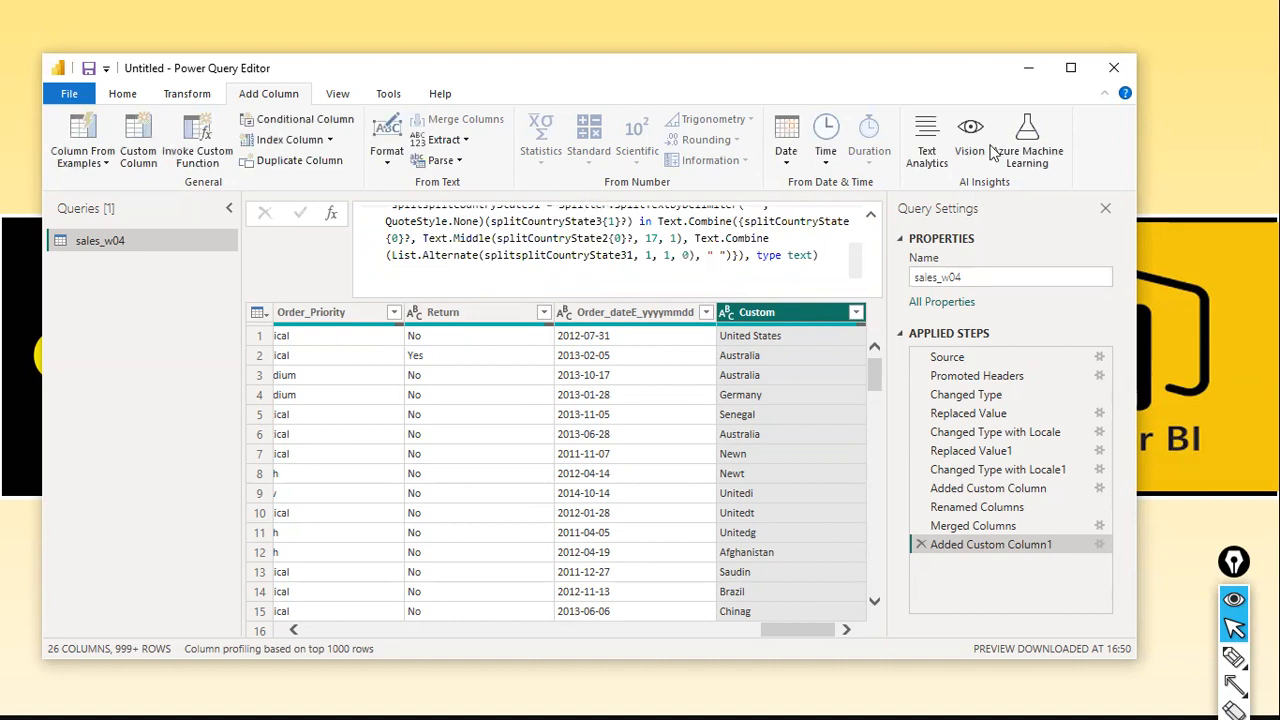
{"action": "left_click", "coordinate": [1071, 67]}
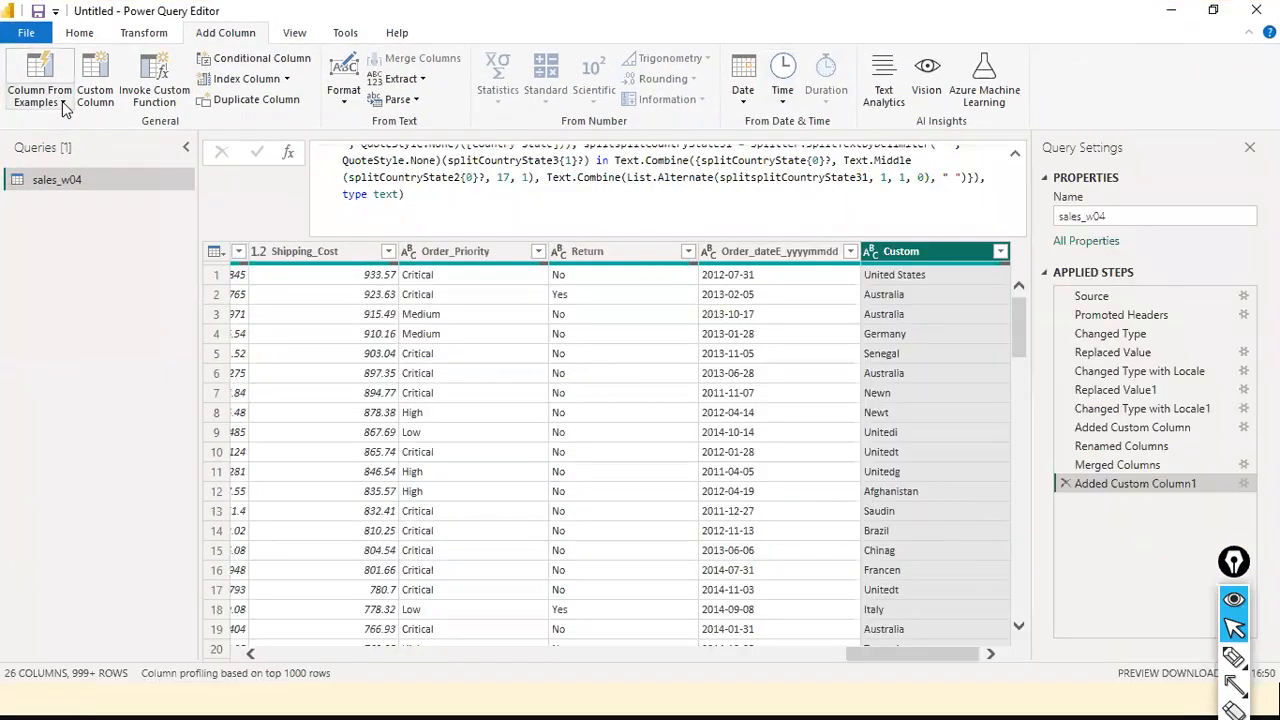
Select the Added Custom Column step and examine its Text.Combine date formula in the formula bar
{"action": "left_click", "coordinate": [60, 102]}
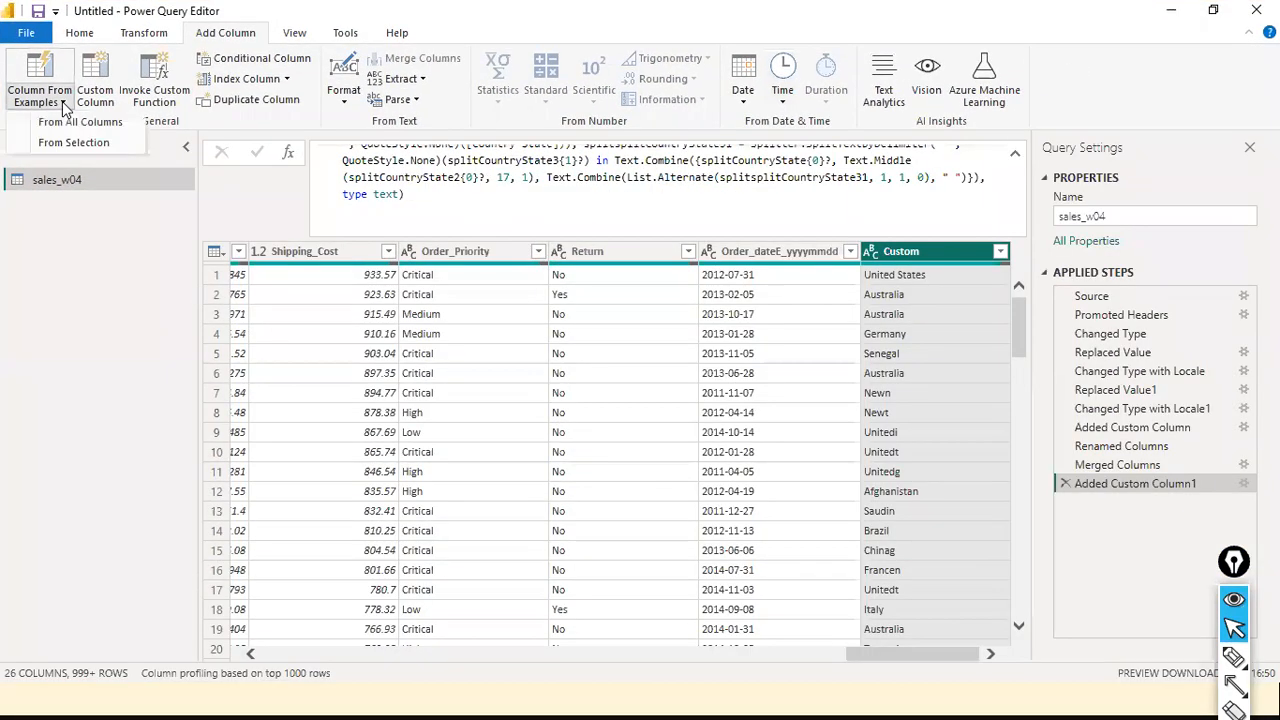
{"action": "left_click", "coordinate": [135, 279]}
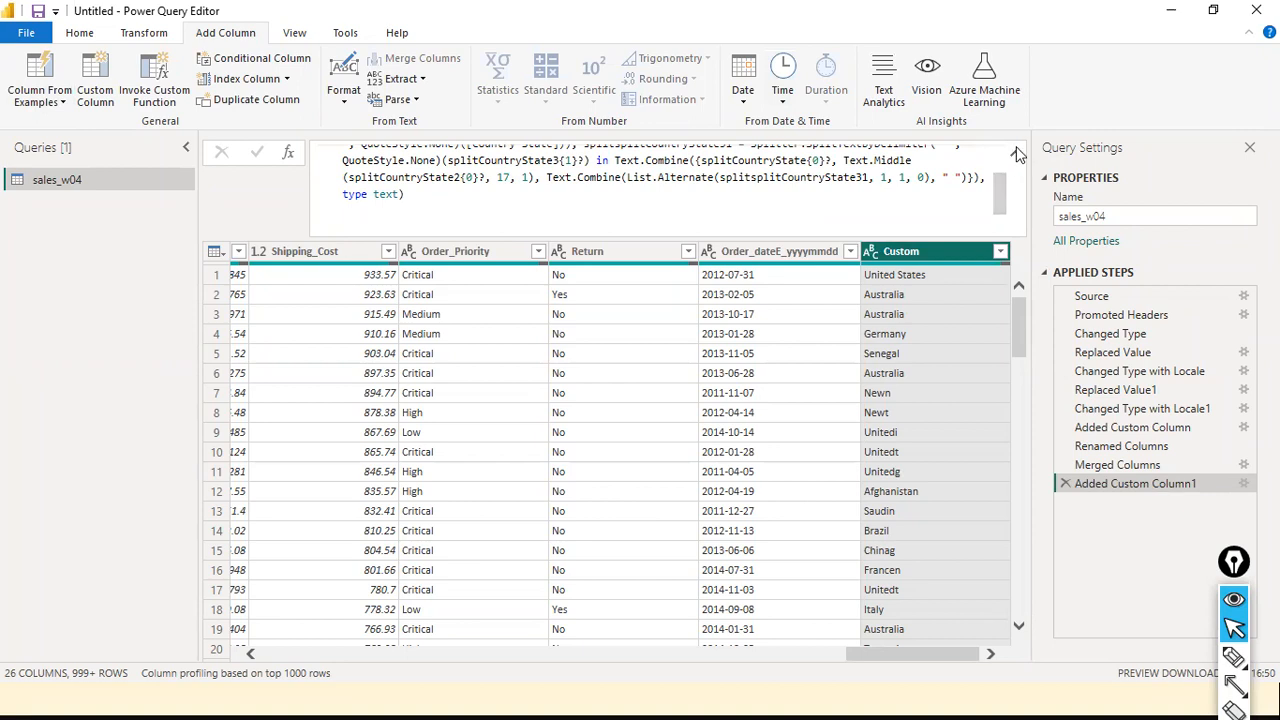
{"action": "left_click", "coordinate": [1015, 153]}
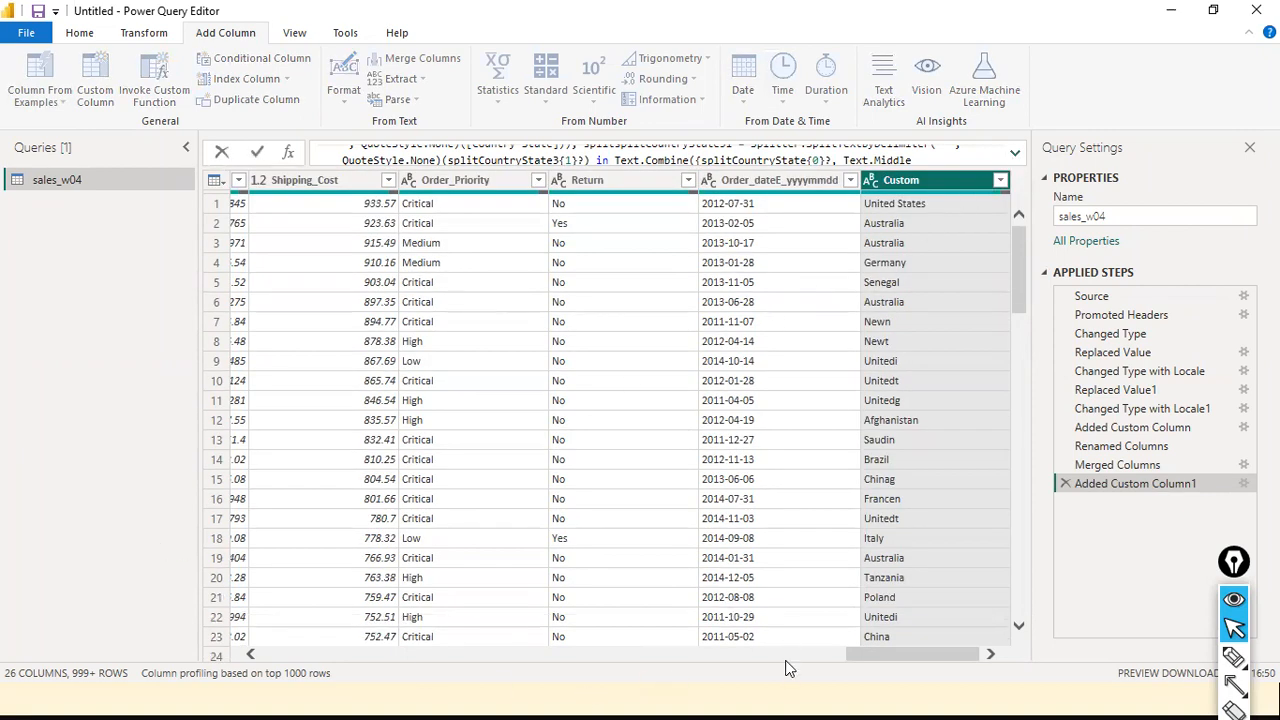
{"action": "left_click_drag", "start_coordinate": [851, 660], "coordinate": [630, 647]}
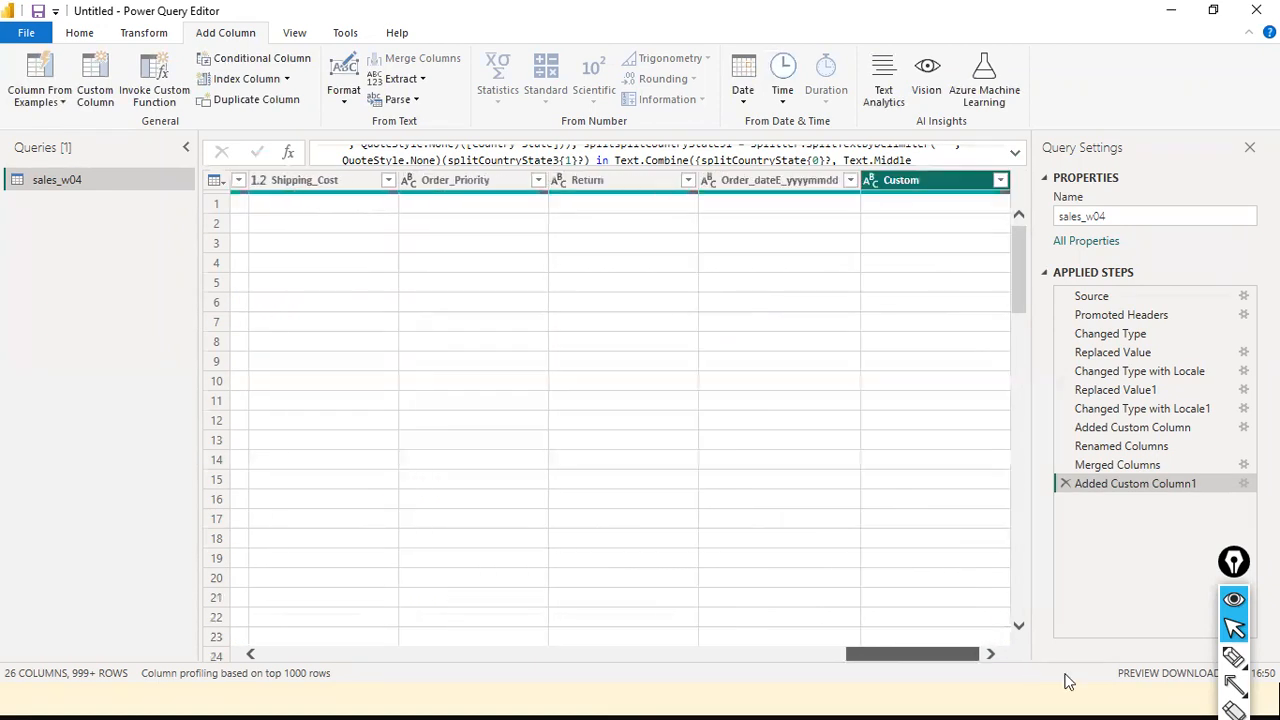
{"action": "left_click", "coordinate": [1141, 430]}
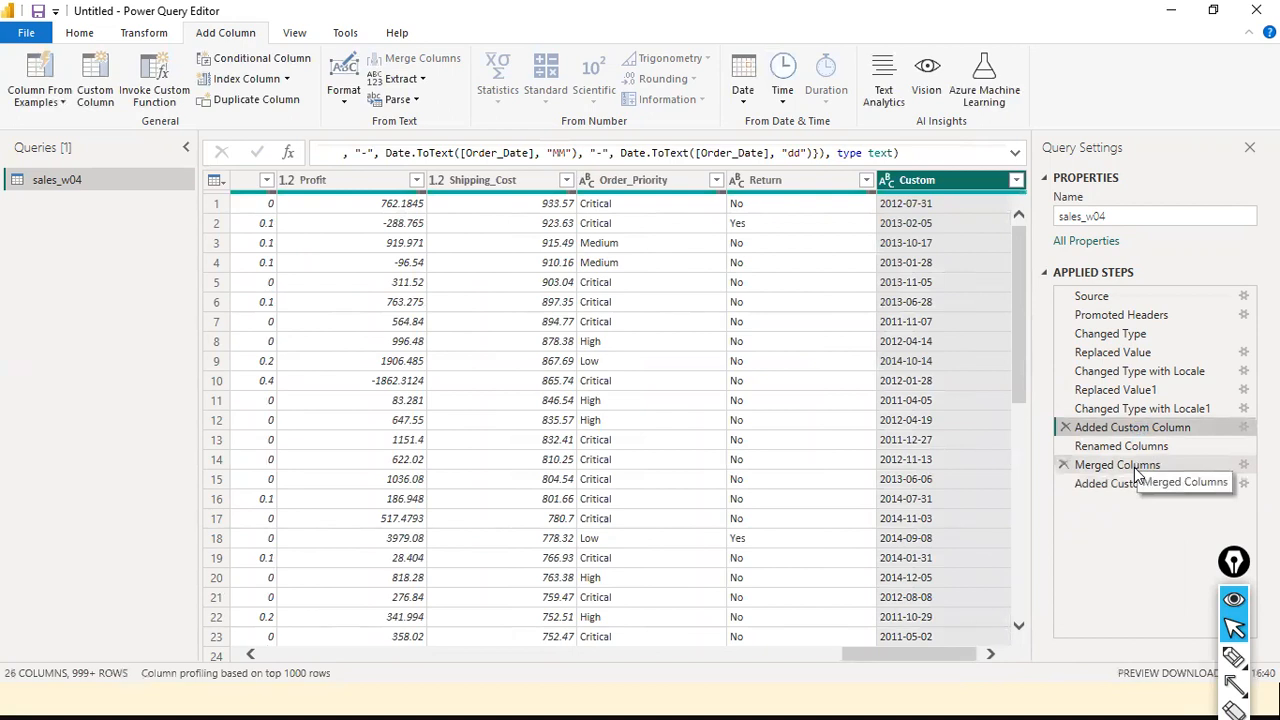
{"action": "left_click", "coordinate": [1015, 158]}
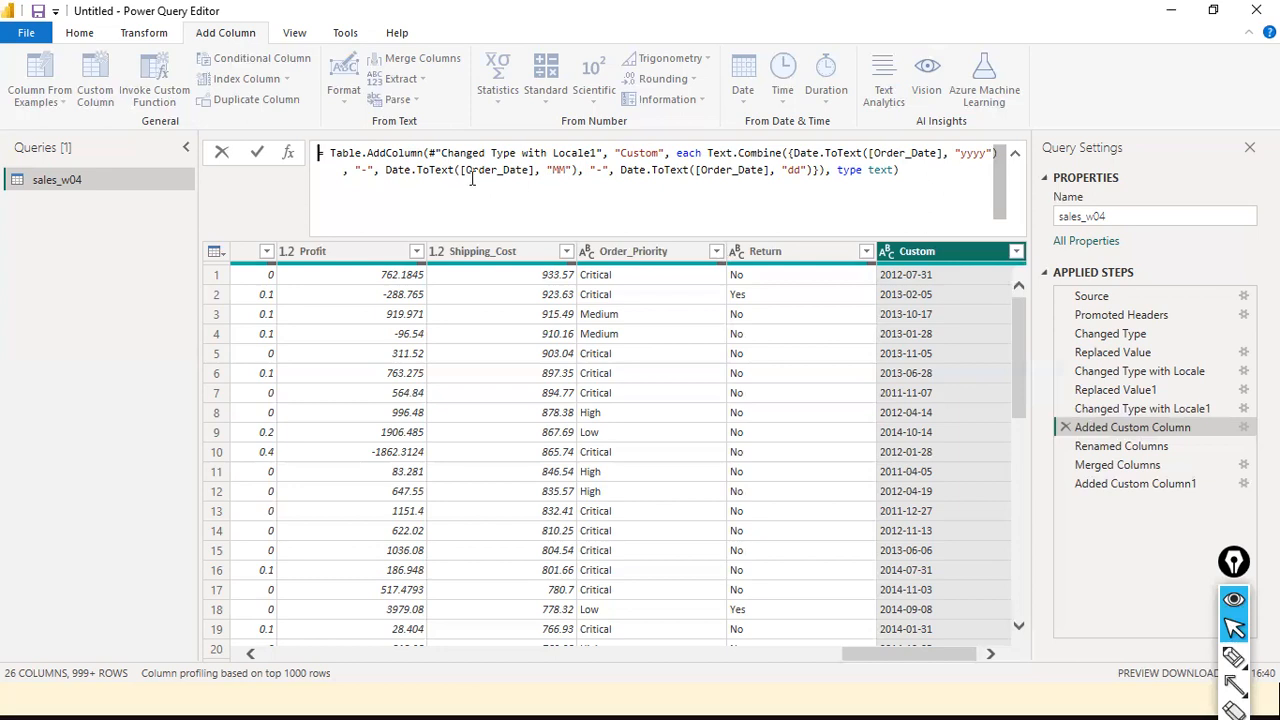
{"action": "left_click_drag", "start_coordinate": [465, 170], "coordinate": [527, 170]}
{"action": "left_click", "coordinate": [408, 181]}
{"action": "left_click", "coordinate": [689, 170], "text": "shift"}
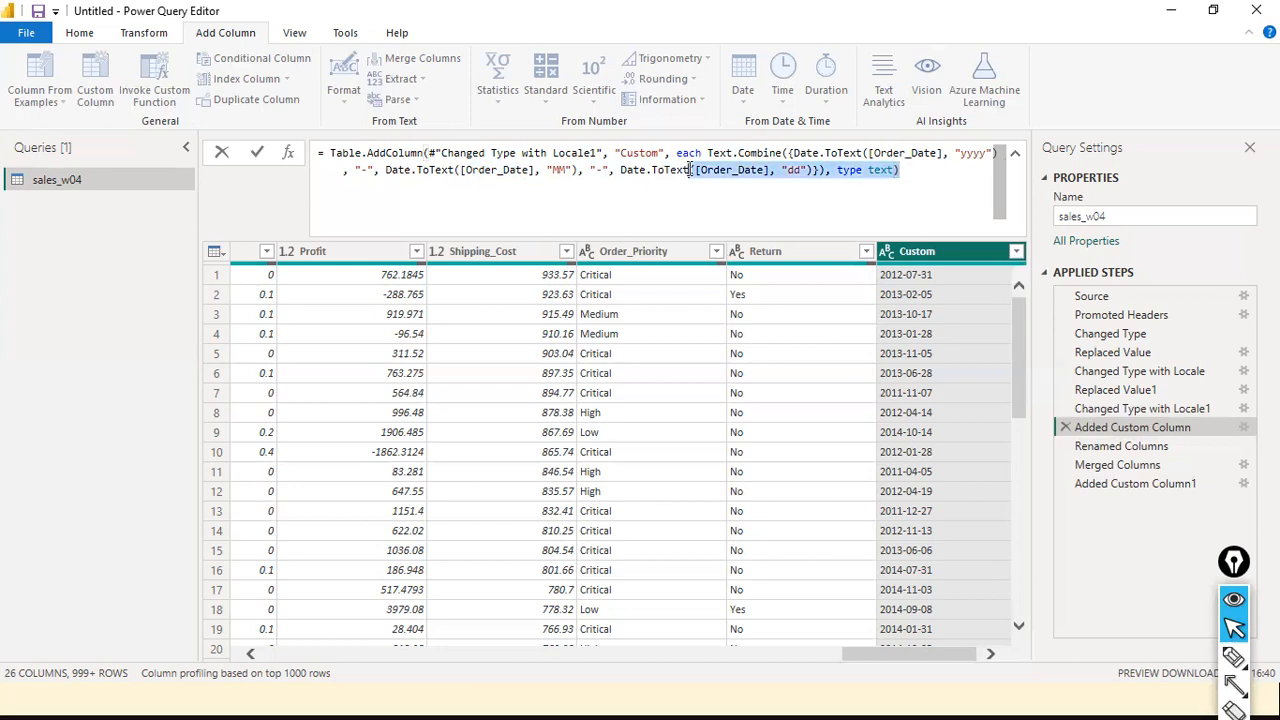
{"action": "left_click", "coordinate": [497, 170]}
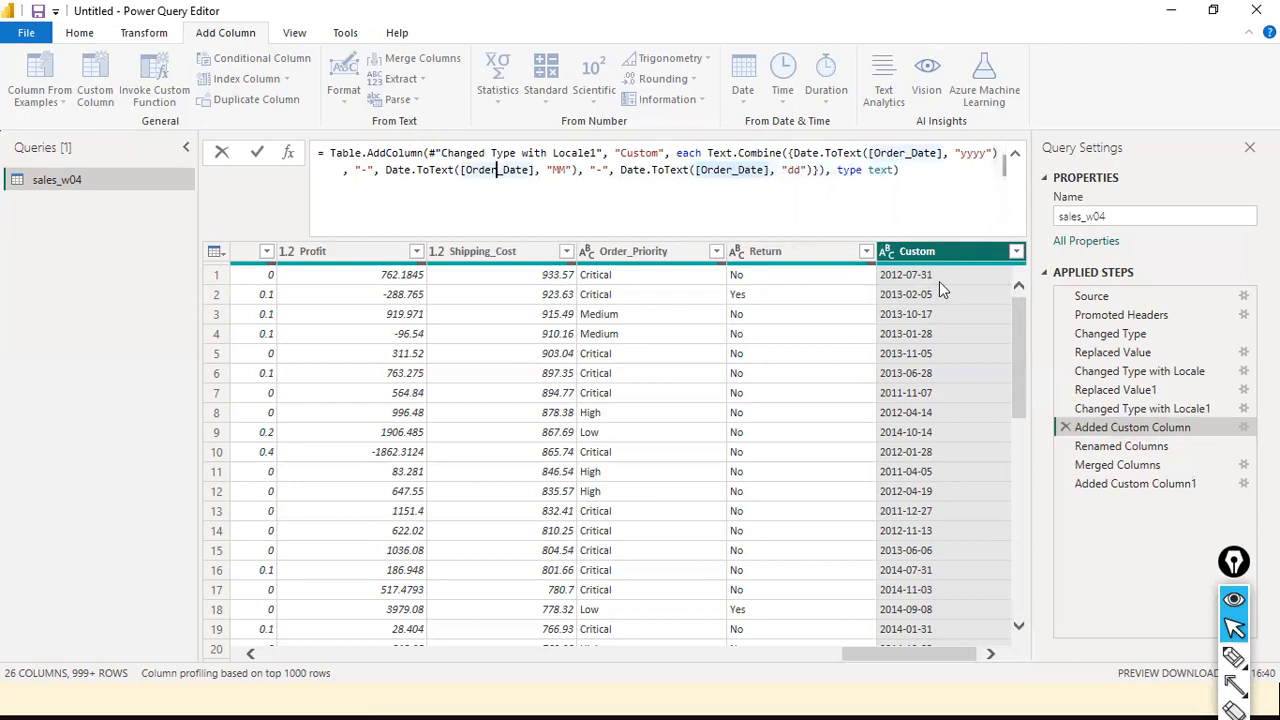
{"action": "left_click", "coordinate": [890, 247]}
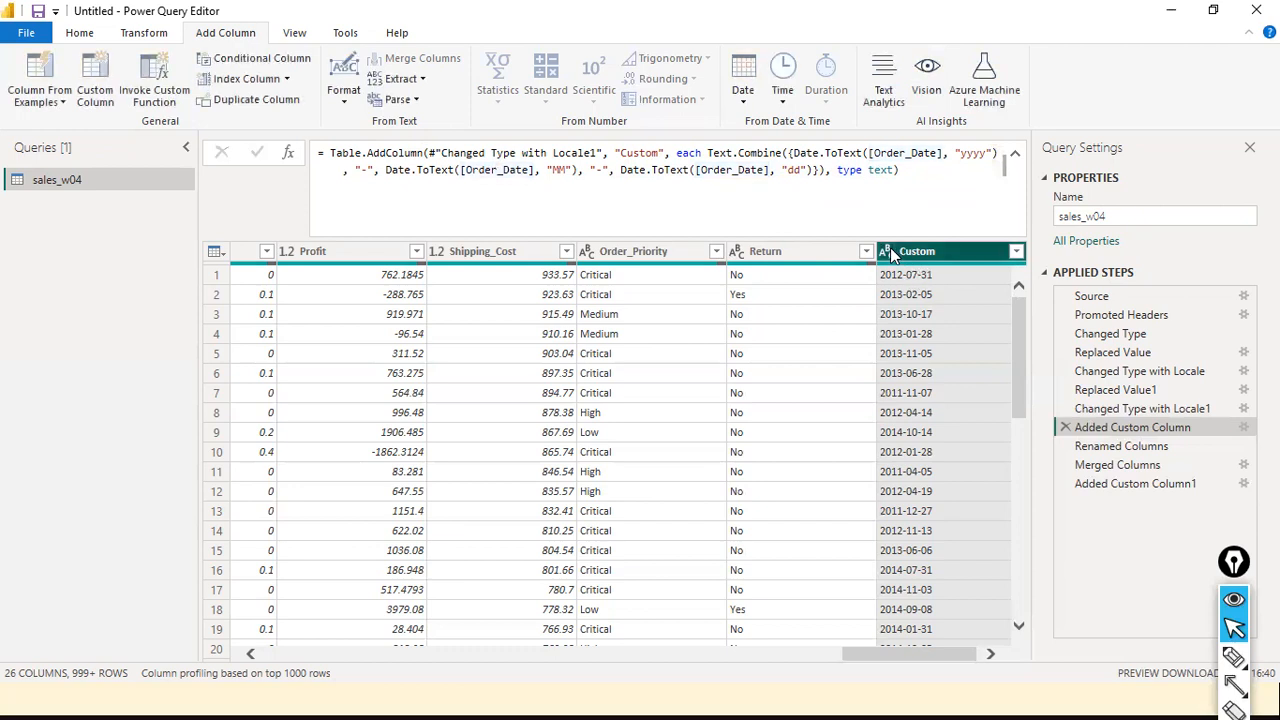
Return to the final Added Custom Column1 step in the applied steps
{"action": "left_click", "coordinate": [890, 247]}
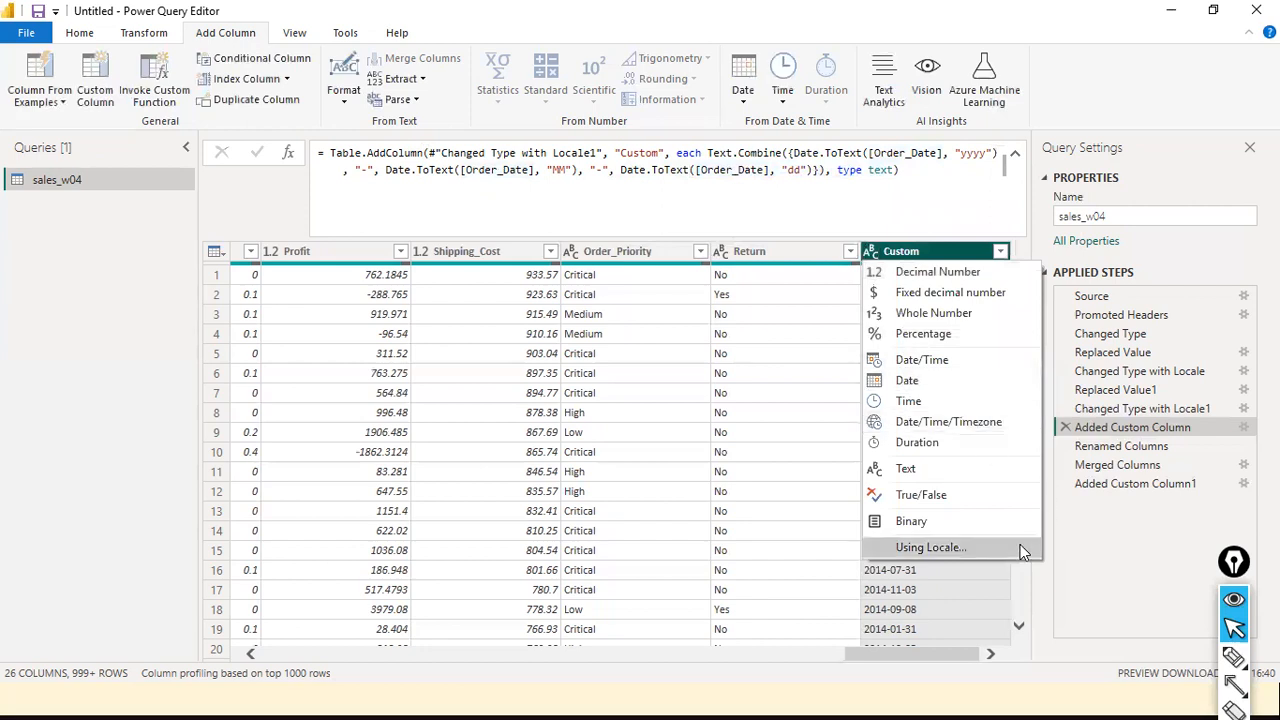
{"action": "left_click", "coordinate": [1121, 569]}
{"action": "left_click", "coordinate": [1135, 485]}
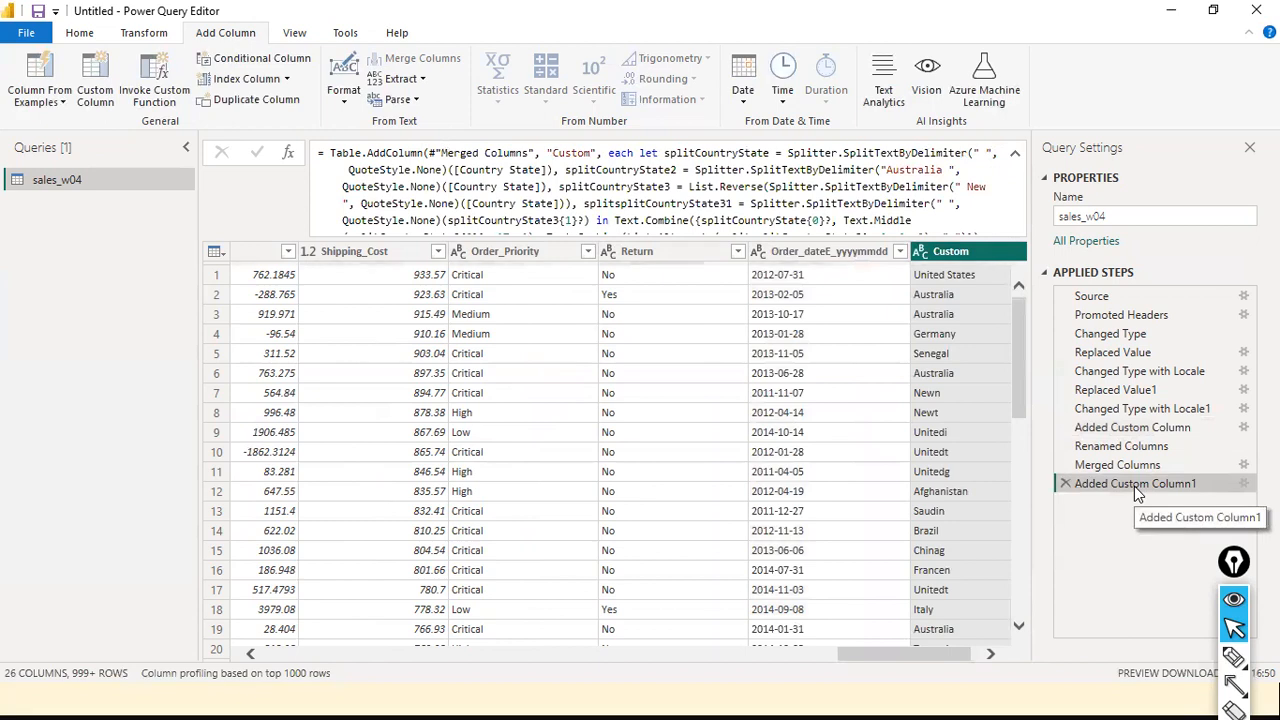
Examine the data type options of the Order_dateE_yyyymmdd column with the formula bar collapsed
{"action": "left_click", "coordinate": [828, 253]}
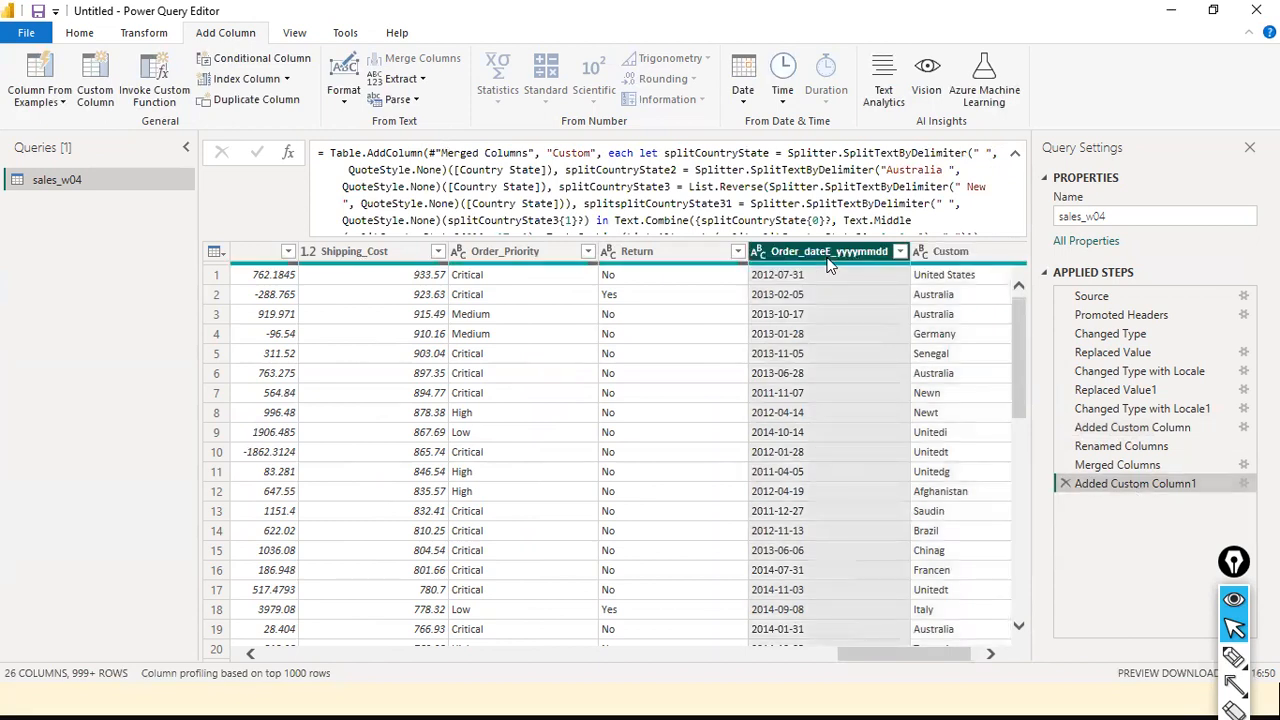
{"action": "left_click", "coordinate": [760, 251]}
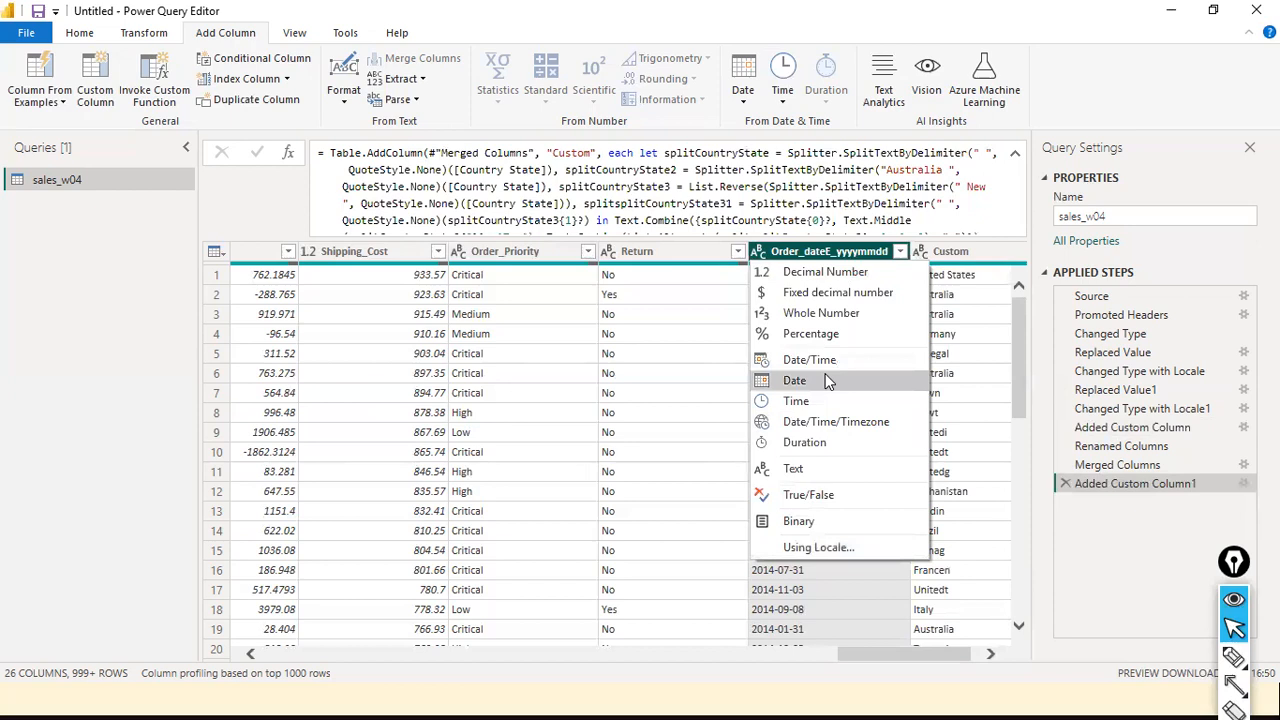
{"action": "left_click", "coordinate": [1108, 573]}
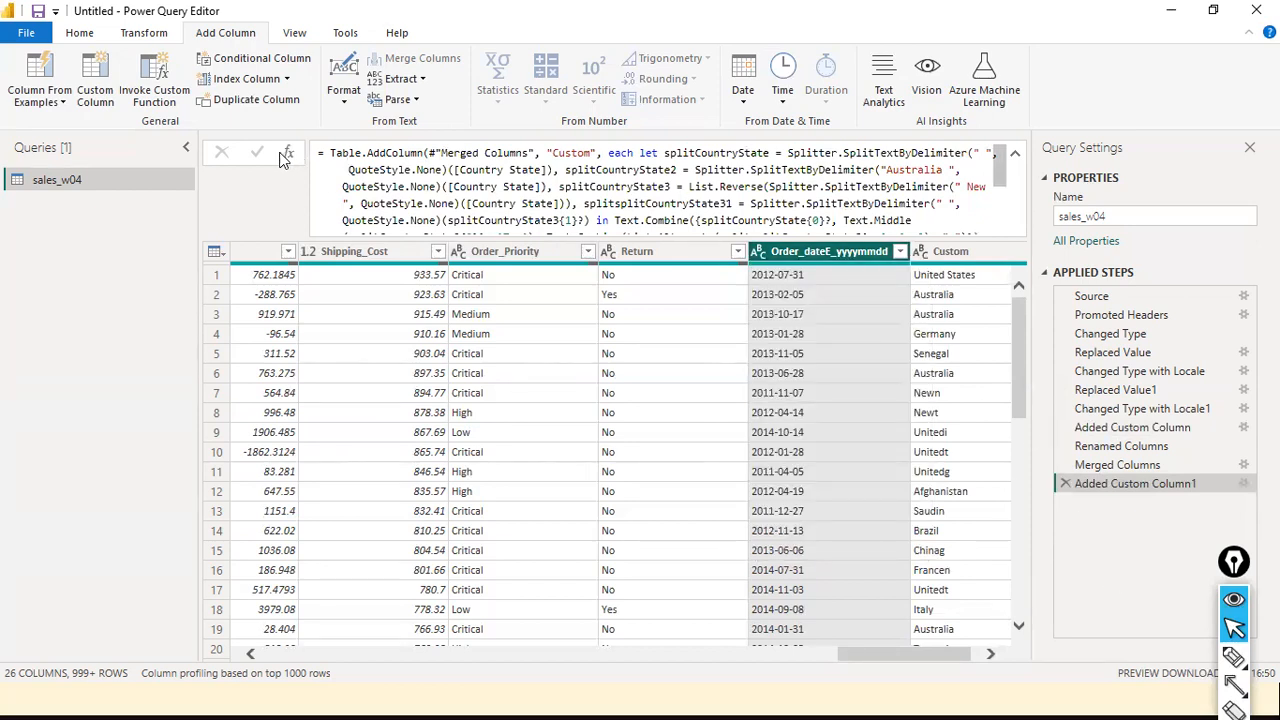
{"action": "left_click", "coordinate": [1015, 153]}
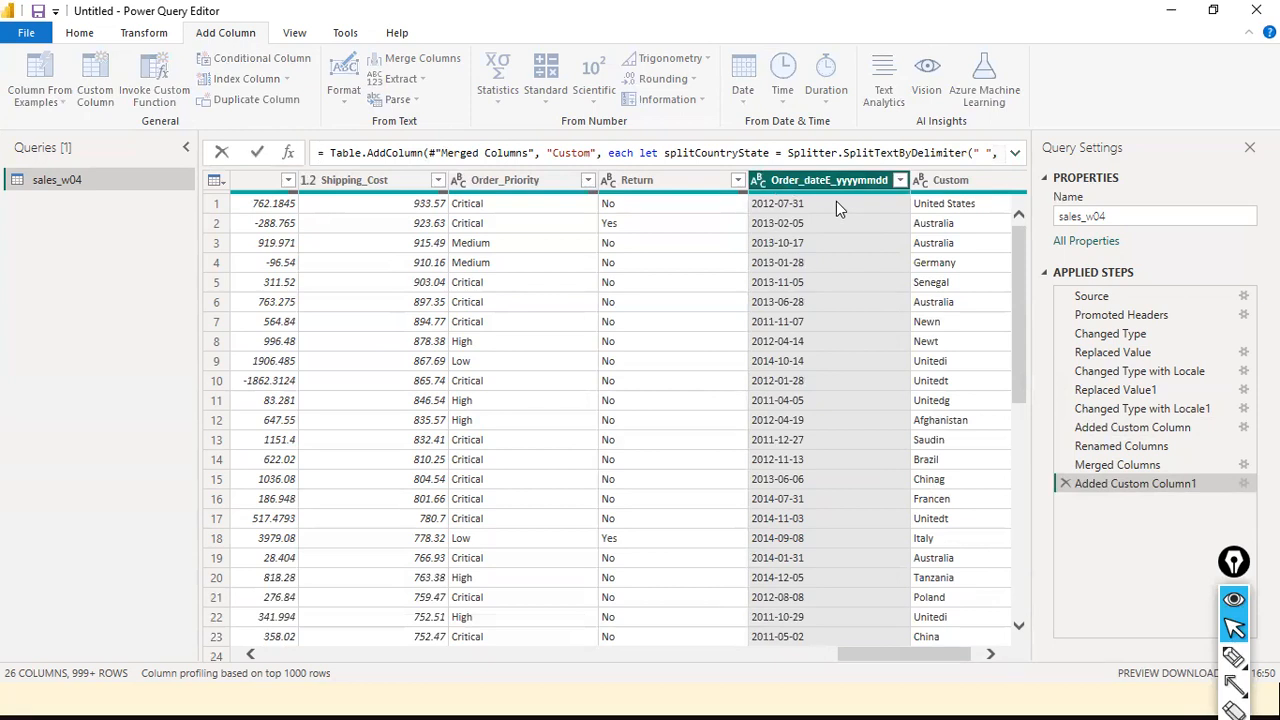
{"action": "left_click", "coordinate": [760, 185]}
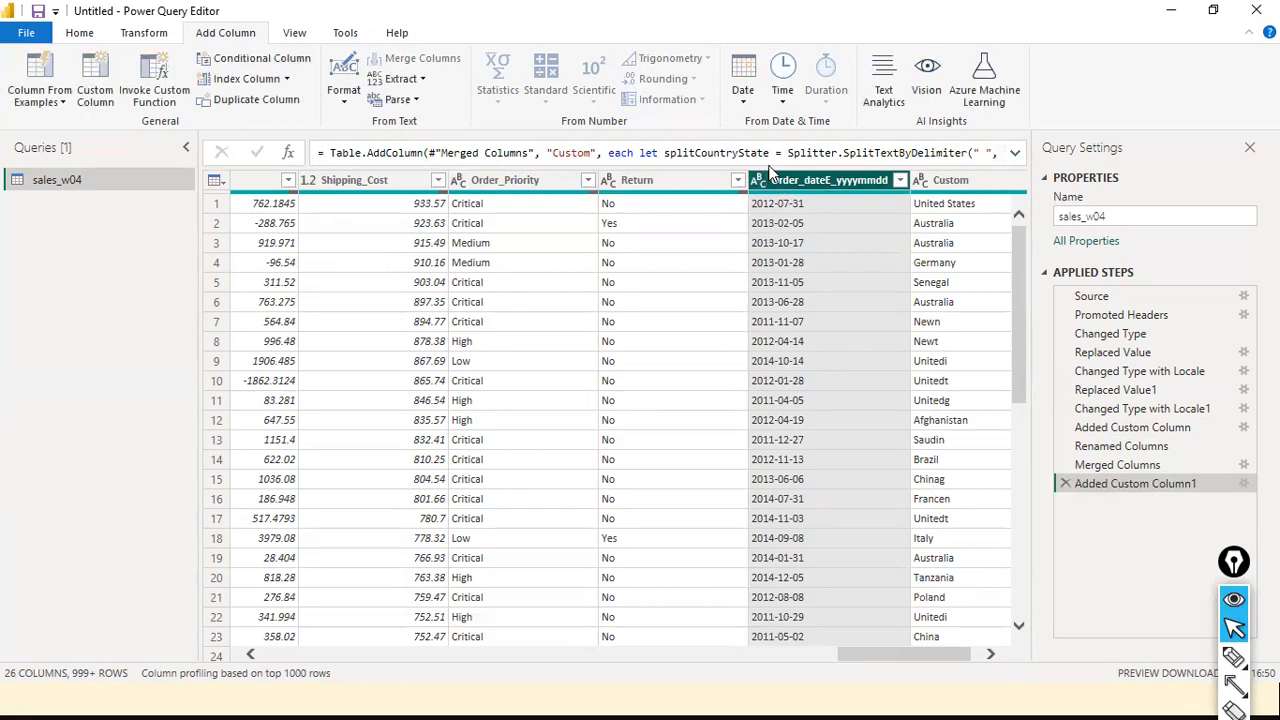
{"action": "left_click", "coordinate": [760, 180]}
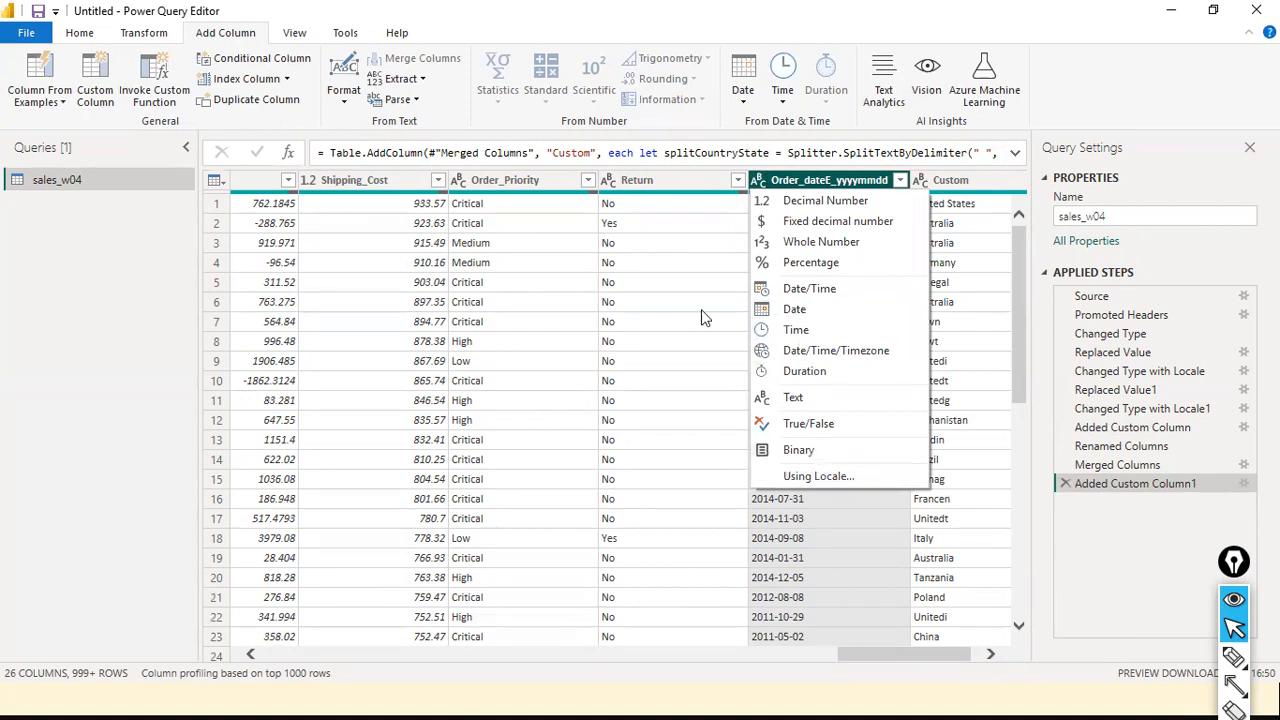
{"action": "left_click", "coordinate": [1115, 94]}
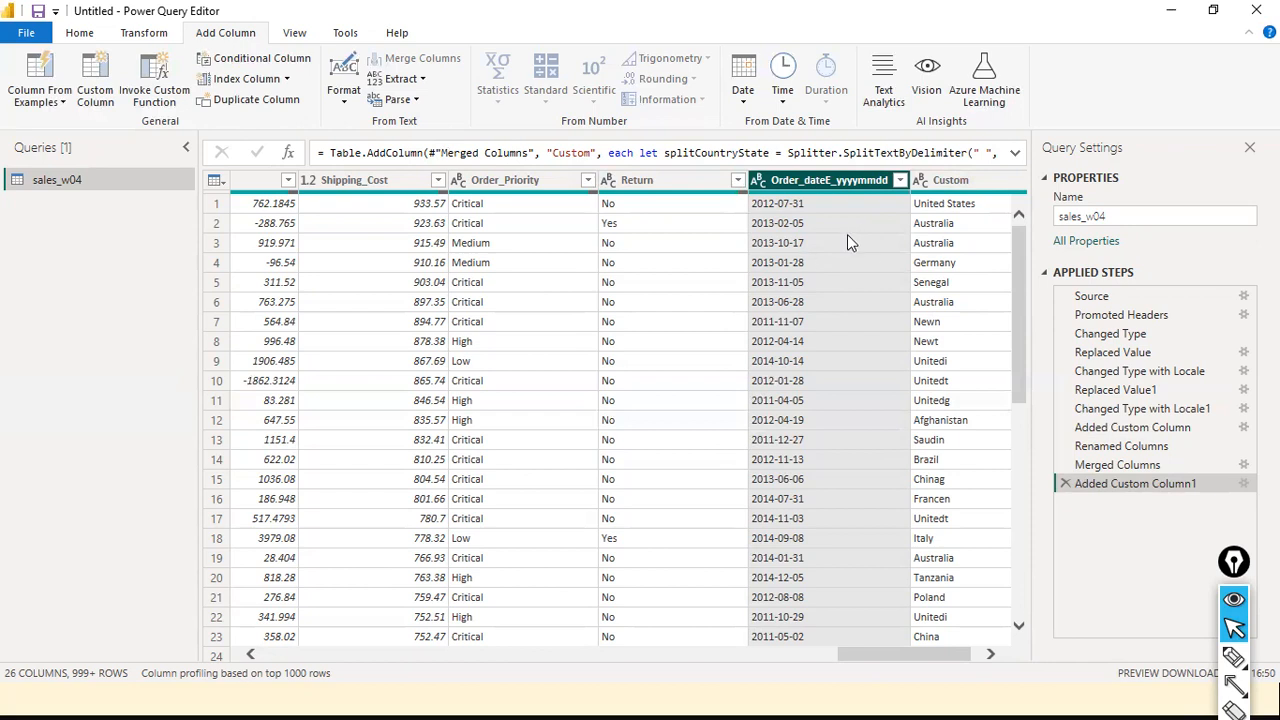
Open the Column From Examples options
{"action": "left_click", "coordinate": [50, 100]}
{"action": "left_click", "coordinate": [60, 122]}
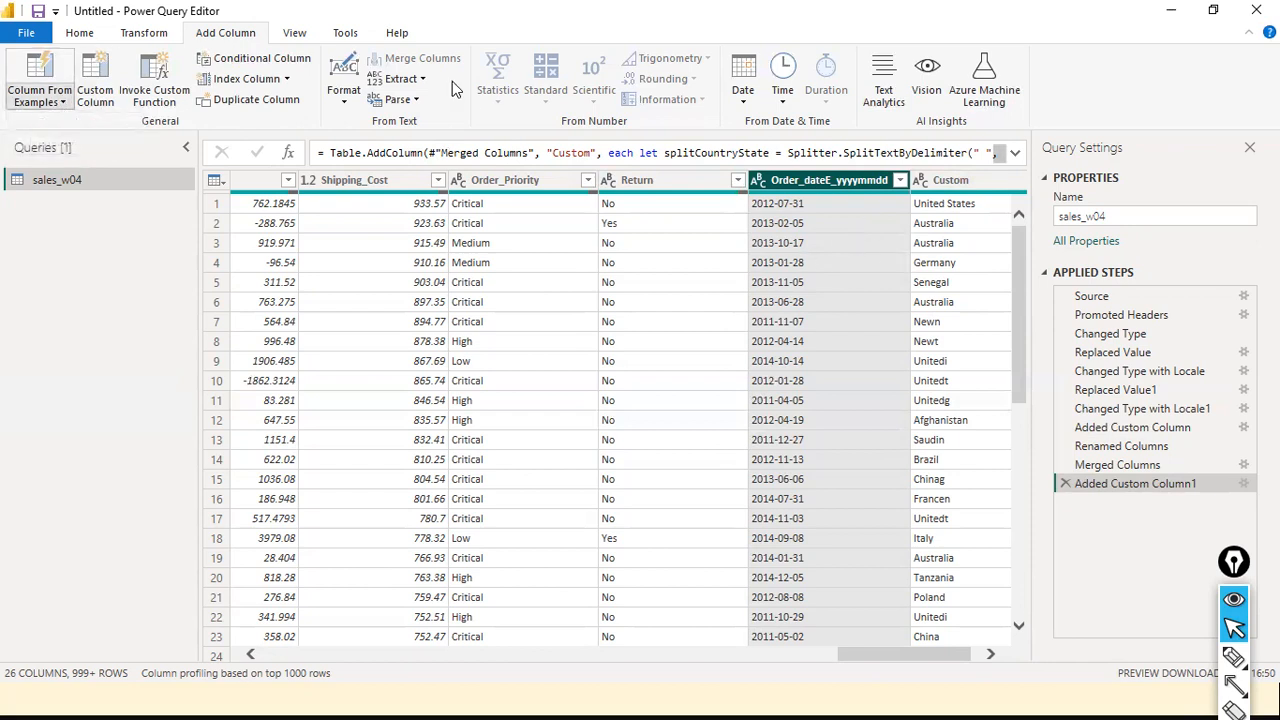